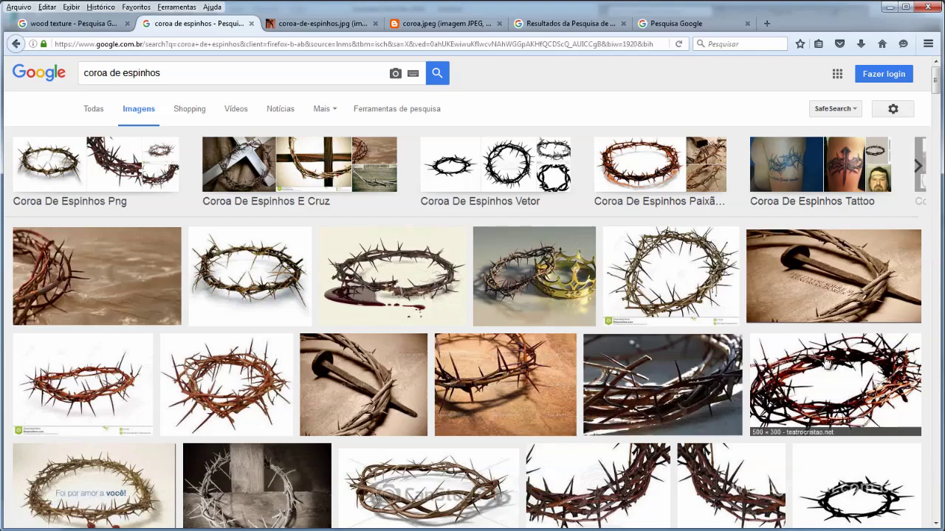
- Scroll down through the 'coroa de espinhos' image results and back up
{"action": "scroll", "coordinate": [114, 283], "scroll_direction": "down", "scroll_amount": 3}
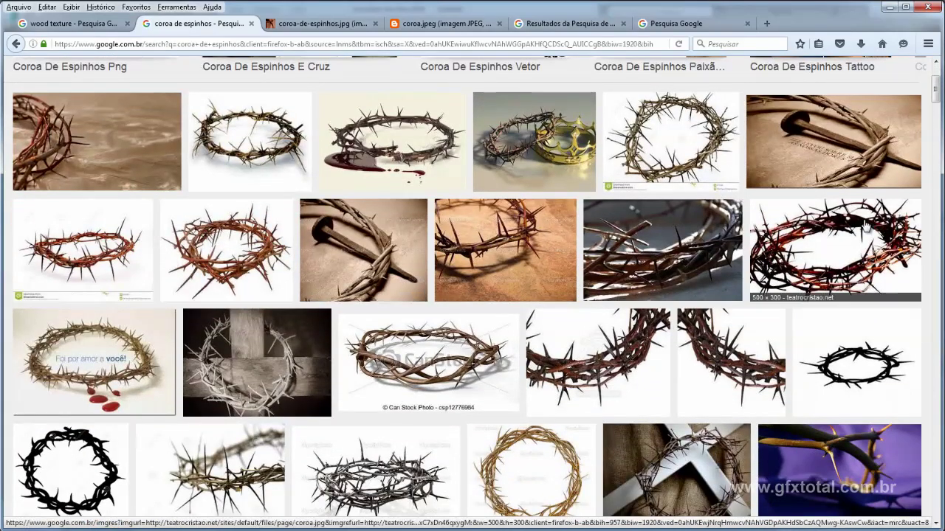
{"action": "scroll", "coordinate": [875, 229], "scroll_direction": "down", "scroll_amount": 5}
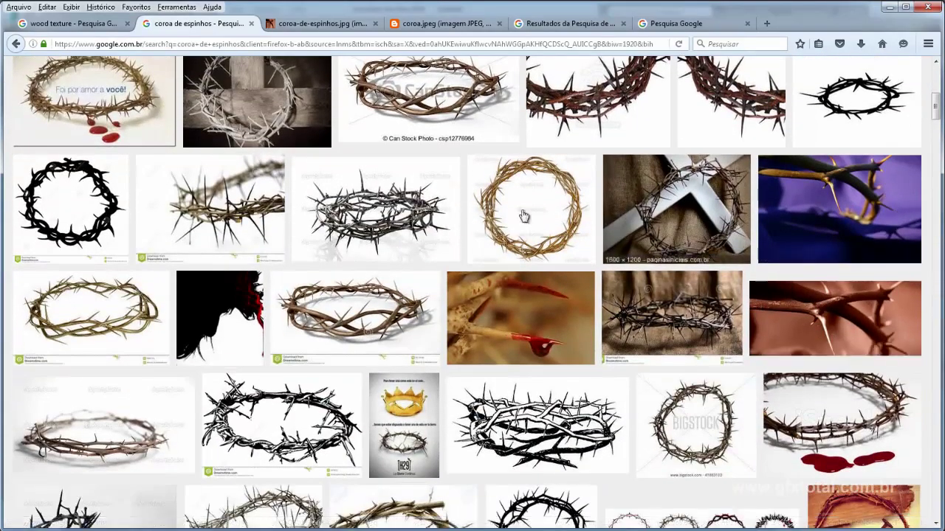
{"action": "scroll", "coordinate": [83, 259], "scroll_direction": "down", "scroll_amount": 3}
{"action": "mouse_move", "coordinate": [696, 424]}
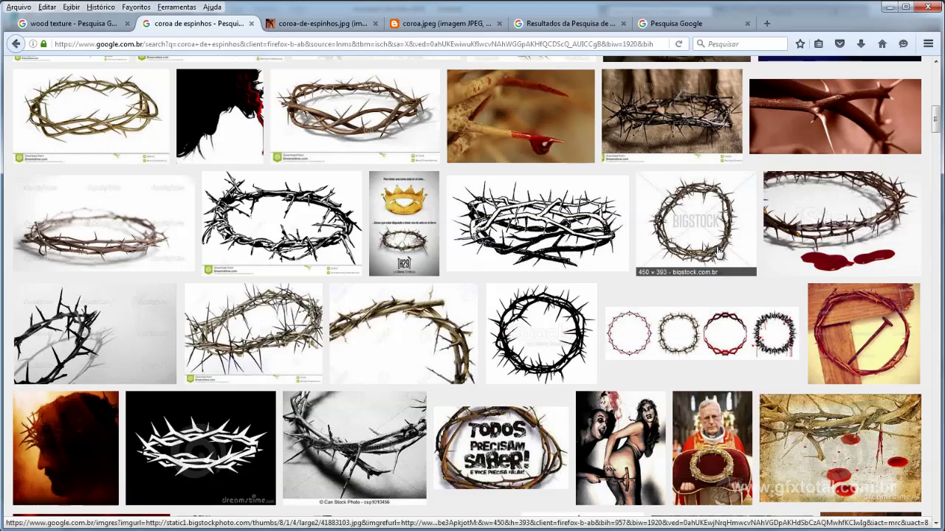
{"action": "scroll", "coordinate": [719, 253], "scroll_direction": "up", "scroll_amount": 3}
{"action": "scroll", "coordinate": [553, 214], "scroll_direction": "up", "scroll_amount": 2}
{"action": "scroll", "coordinate": [740, 316], "scroll_direction": "up", "scroll_amount": 2}
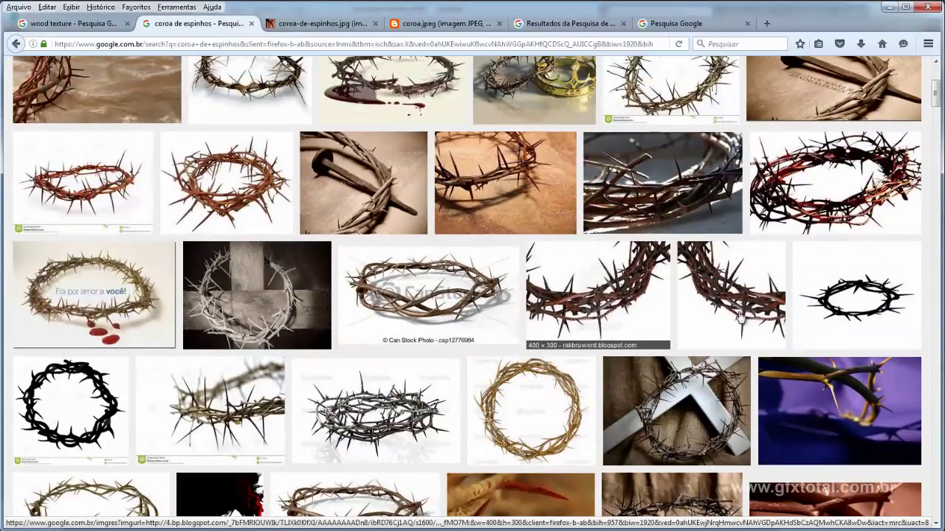
{"action": "mouse_move", "coordinate": [662, 185]}
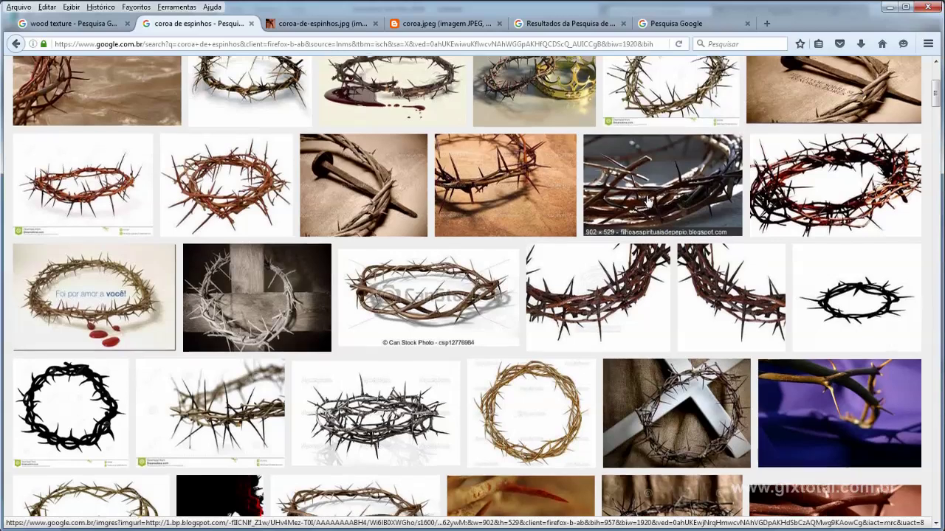
{"action": "scroll", "coordinate": [644, 200], "scroll_direction": "up", "scroll_amount": 2}
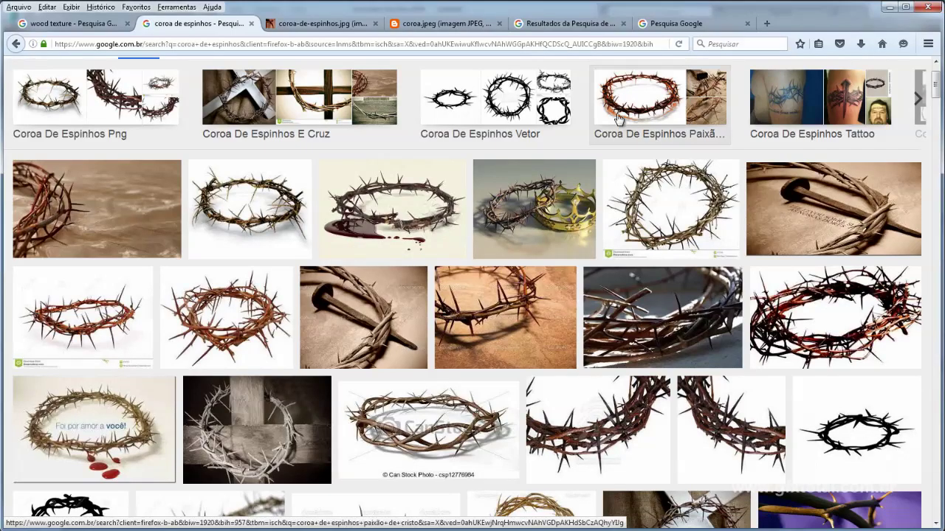
- Click back through the bark preview and crown reference tabs to the 'wood texture' results
{"action": "left_click", "coordinate": [548, 25]}
{"action": "left_click", "coordinate": [431, 24]}
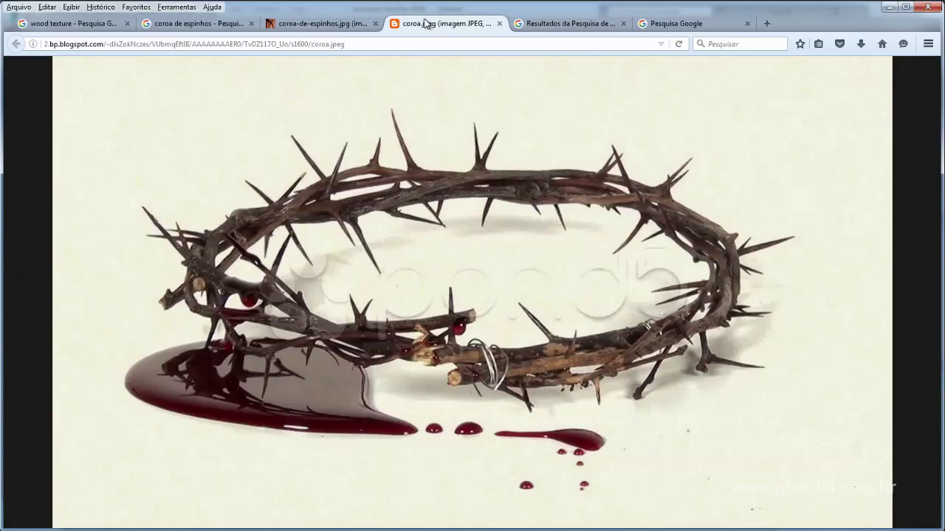
{"action": "left_click", "coordinate": [318, 24]}
{"action": "left_click", "coordinate": [192, 25]}
{"action": "left_click", "coordinate": [69, 25]}
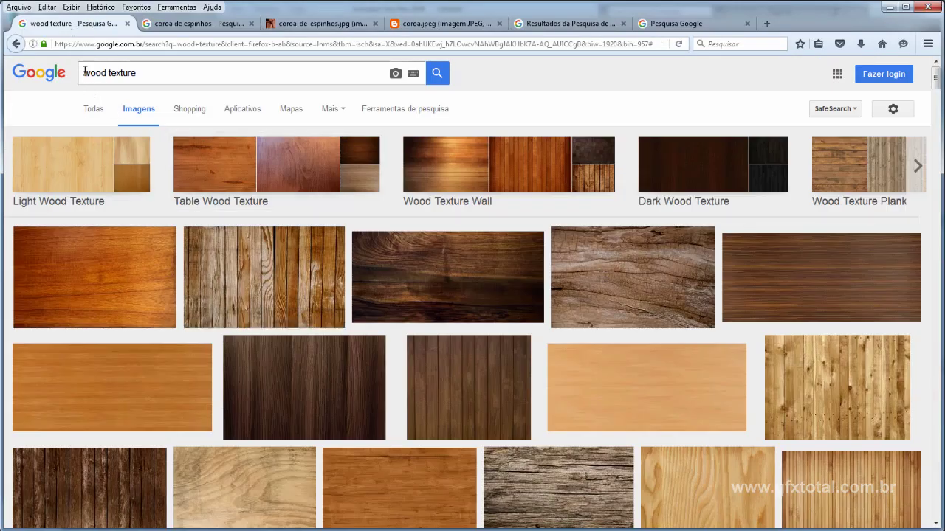
- Replace the search query with 'madeira textura' and run the image search
{"action": "mouse_move", "coordinate": [84, 73]}
{"action": "left_mouse_down"}
{"action": "mouse_move", "coordinate": [142, 72]}
{"action": "mouse_move", "coordinate": [83, 72]}
{"action": "left_mouse_up"}
{"action": "left_click", "coordinate": [149, 72]}
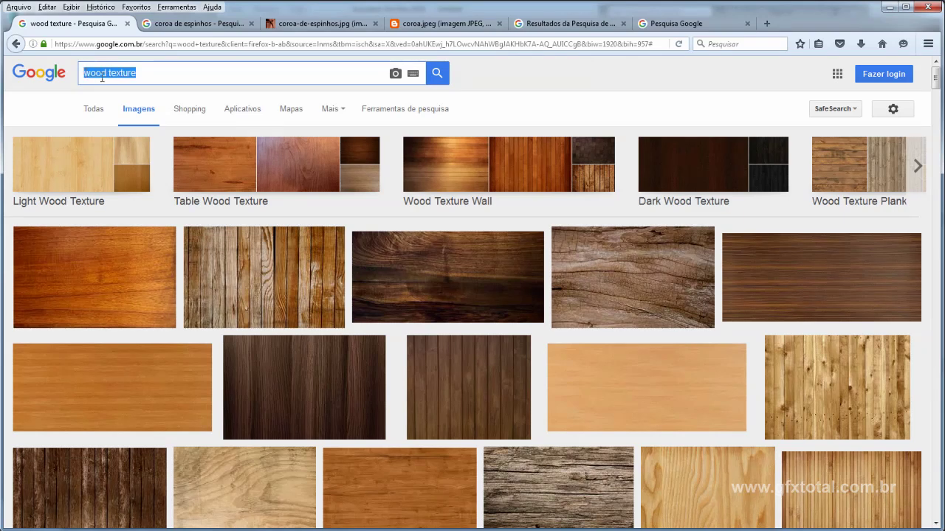
{"action": "left_click", "coordinate": [153, 74]}
{"action": "left_click_drag", "start_coordinate": [152, 72], "coordinate": [83, 72]}
{"action": "type", "text": "madeira"}
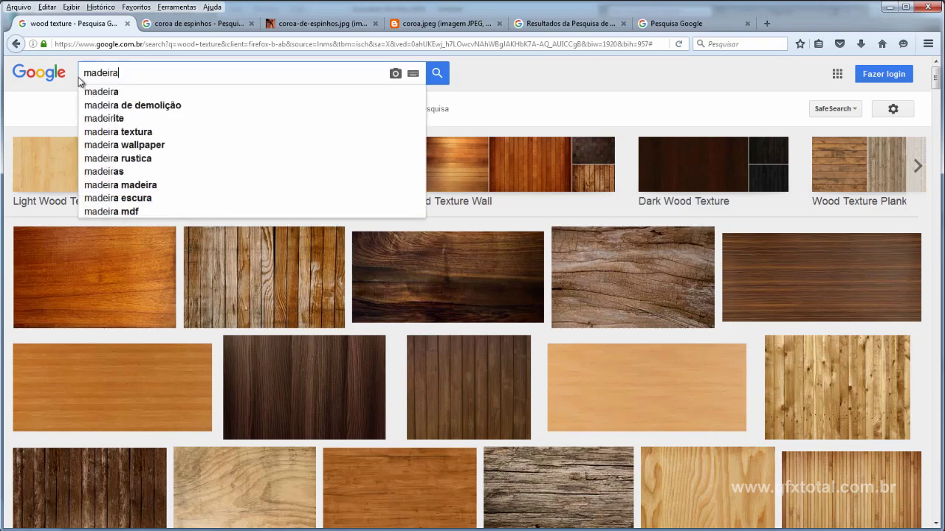
{"action": "type", "text": " textu"}
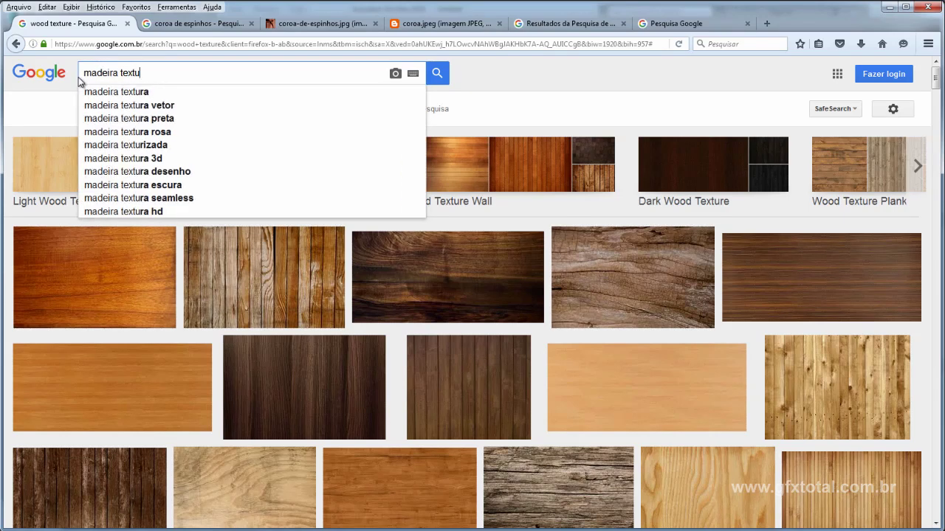
{"action": "type", "text": "ra"}
{"action": "key", "text": "Return"}
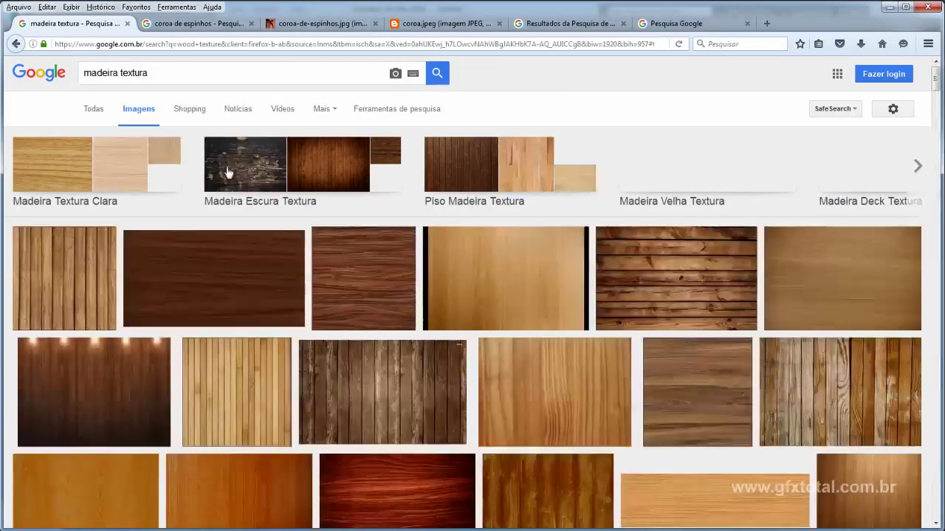
- Browse the 'madeira textura' wood results, return to the top, and reselect the query
{"action": "scroll", "coordinate": [472, 243], "scroll_direction": "down", "scroll_amount": 5}
{"action": "scroll", "coordinate": [427, 201], "scroll_direction": "down", "scroll_amount": 5}
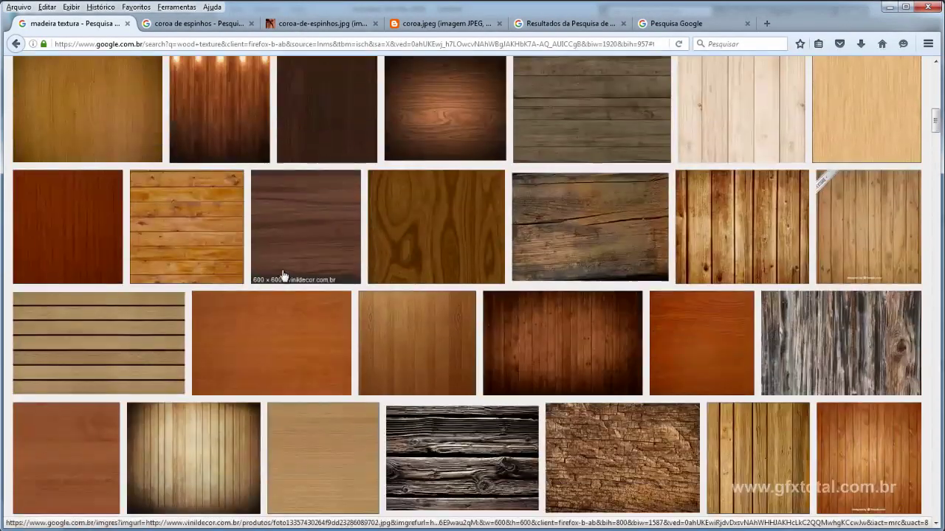
{"action": "scroll", "coordinate": [516, 222], "scroll_direction": "down", "scroll_amount": 3}
{"action": "scroll", "coordinate": [665, 236], "scroll_direction": "down", "scroll_amount": 2}
{"action": "scroll", "coordinate": [764, 237], "scroll_direction": "down", "scroll_amount": 3}
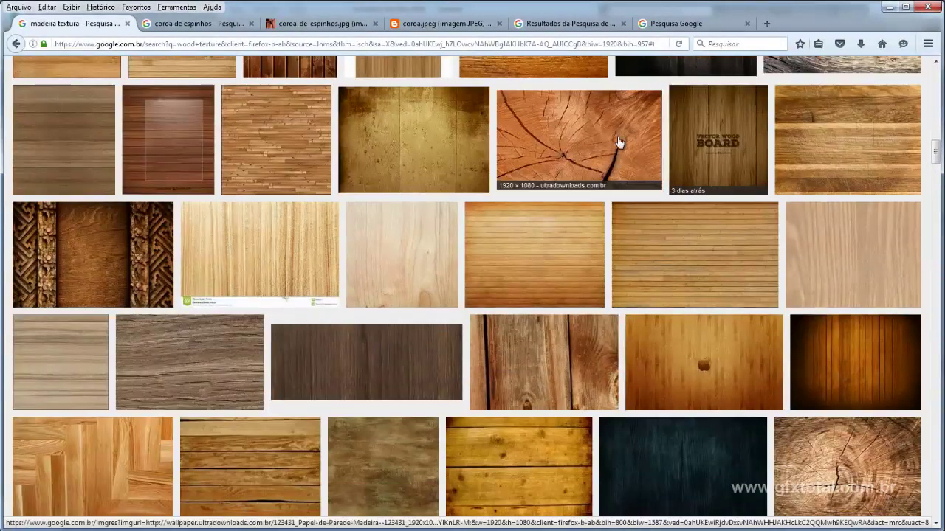
{"action": "scroll", "coordinate": [517, 243], "scroll_direction": "up", "scroll_amount": 5}
{"action": "scroll", "coordinate": [521, 258], "scroll_direction": "up", "scroll_amount": 5}
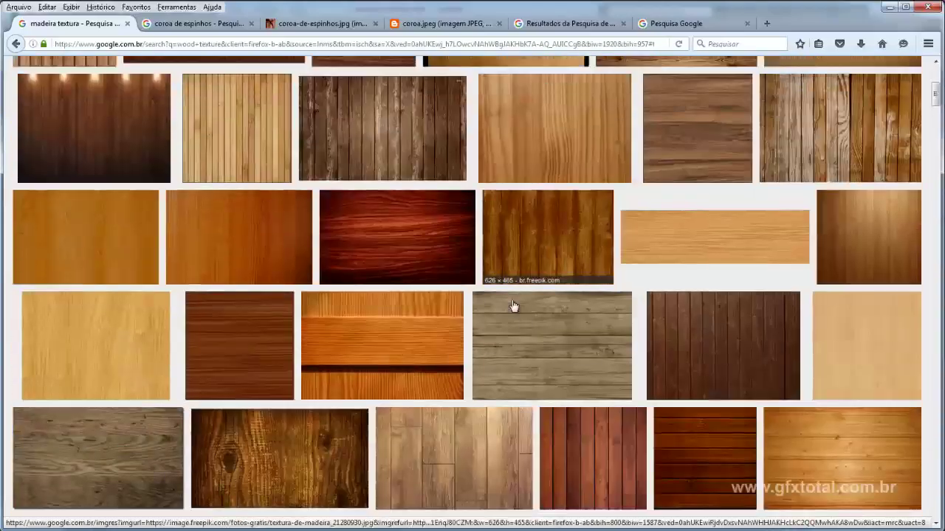
{"action": "scroll", "coordinate": [406, 236], "scroll_direction": "up", "scroll_amount": 5}
{"action": "scroll", "coordinate": [295, 214], "scroll_direction": "up", "scroll_amount": 3}
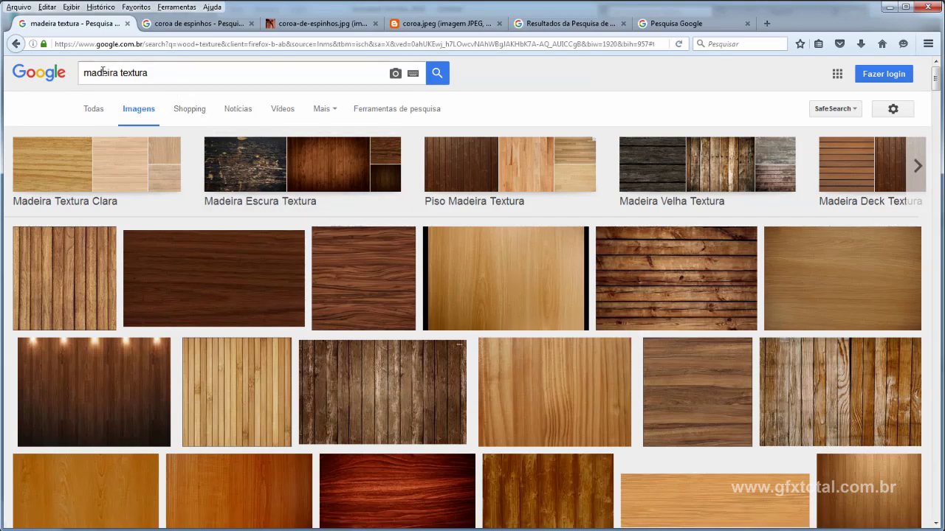
{"action": "left_click_drag", "start_coordinate": [86, 73], "coordinate": [155, 74]}
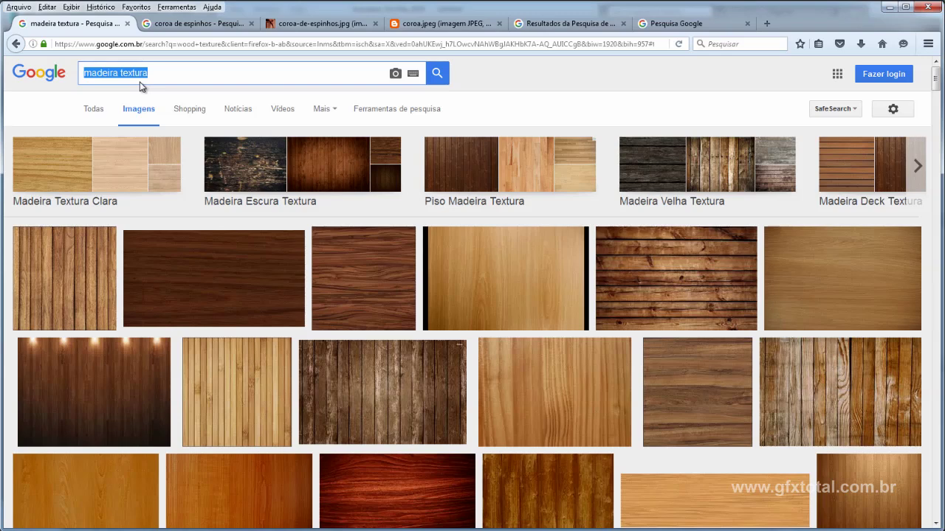
- Search Google Images for 'areia textura' and scroll through the sand results
{"action": "type", "text": "areia "}
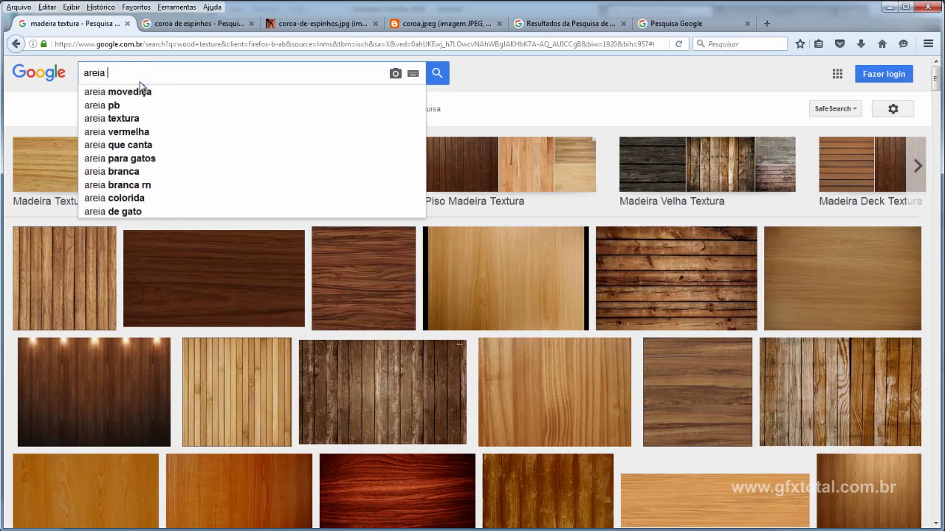
{"action": "type", "text": "text"}
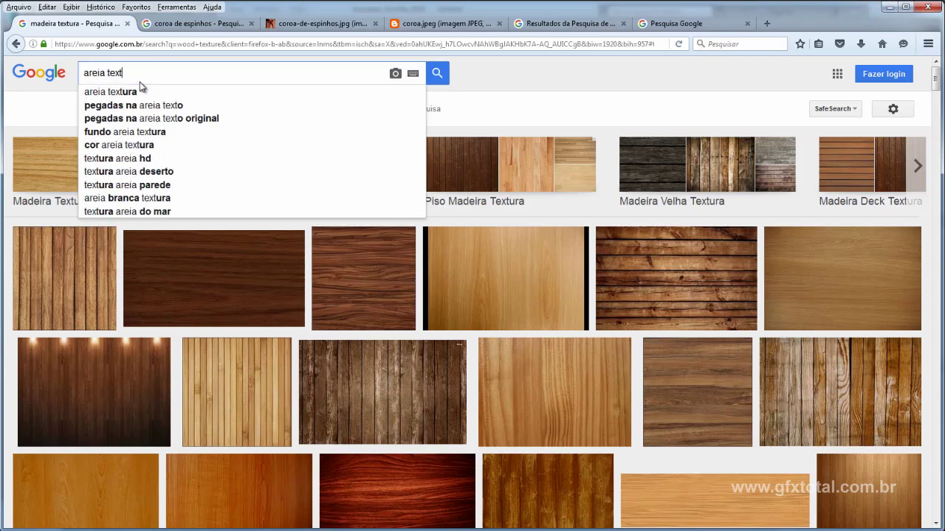
{"action": "type", "text": "ura"}
{"action": "key", "text": "Return"}
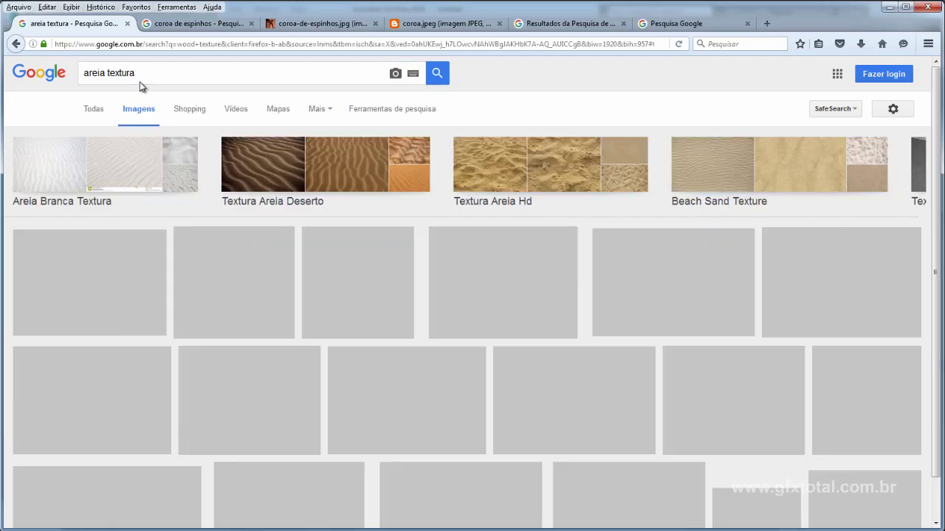
{"action": "scroll", "coordinate": [802, 320], "scroll_direction": "down", "scroll_amount": 2}
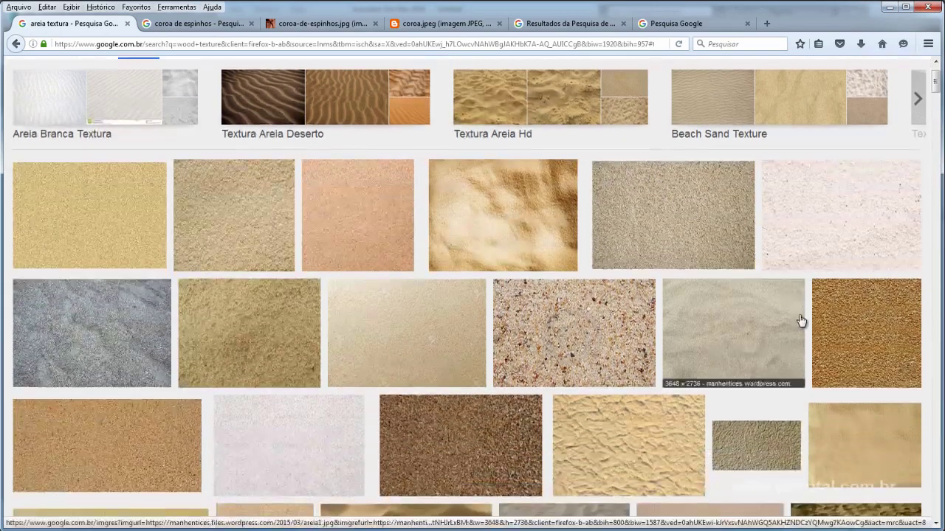
{"action": "scroll", "coordinate": [782, 275], "scroll_direction": "down", "scroll_amount": 3}
{"action": "scroll", "coordinate": [401, 337], "scroll_direction": "up", "scroll_amount": 3}
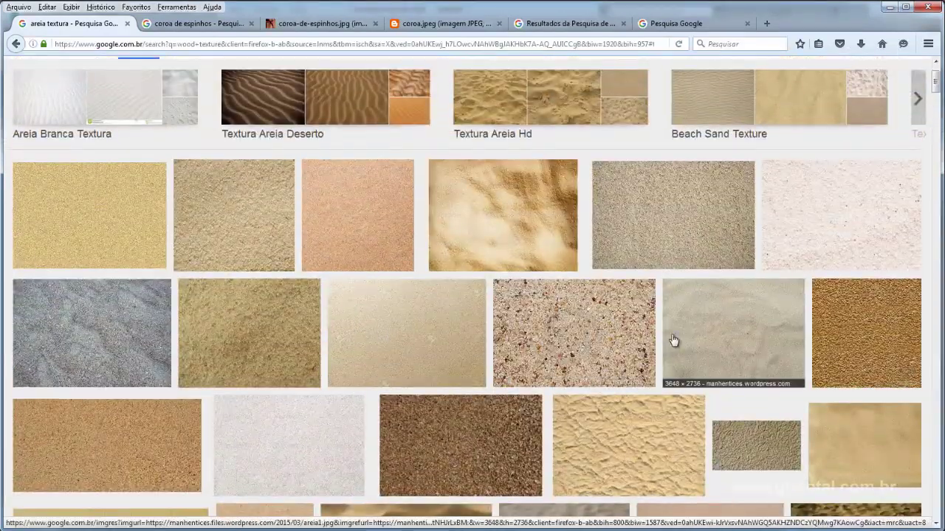
{"action": "scroll", "coordinate": [748, 341], "scroll_direction": "down", "scroll_amount": 5}
{"action": "scroll", "coordinate": [748, 341], "scroll_direction": "down", "scroll_amount": 3}
{"action": "scroll", "coordinate": [365, 184], "scroll_direction": "up", "scroll_amount": 2}
{"action": "scroll", "coordinate": [137, 140], "scroll_direction": "up", "scroll_amount": 6}
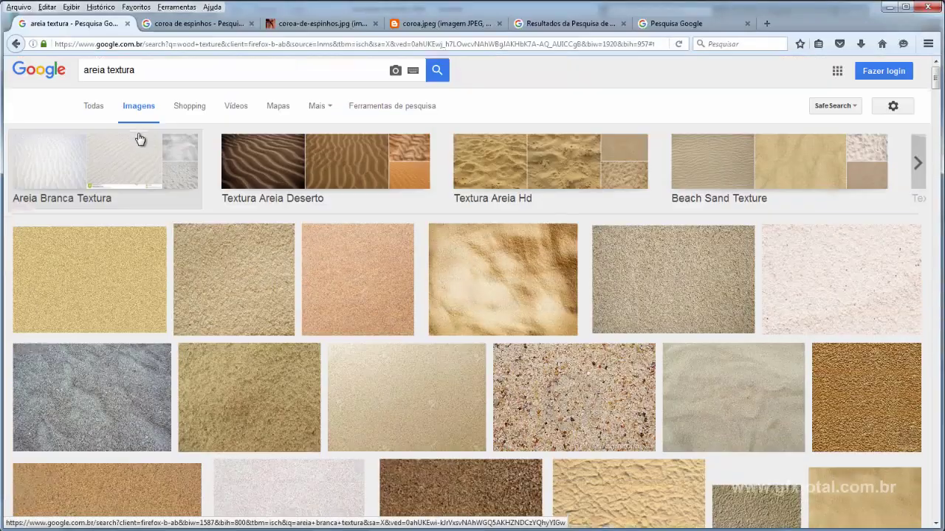
- Replace the query with 'sand texture' and run the search
{"action": "left_click_drag", "start_coordinate": [135, 79], "coordinate": [57, 76]}
{"action": "type", "text": "sa"}
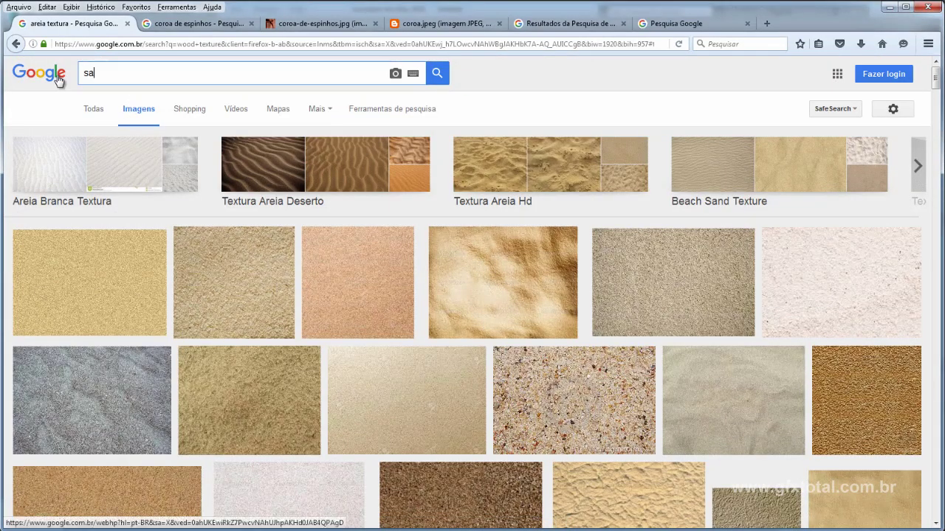
{"action": "type", "text": "nd text"}
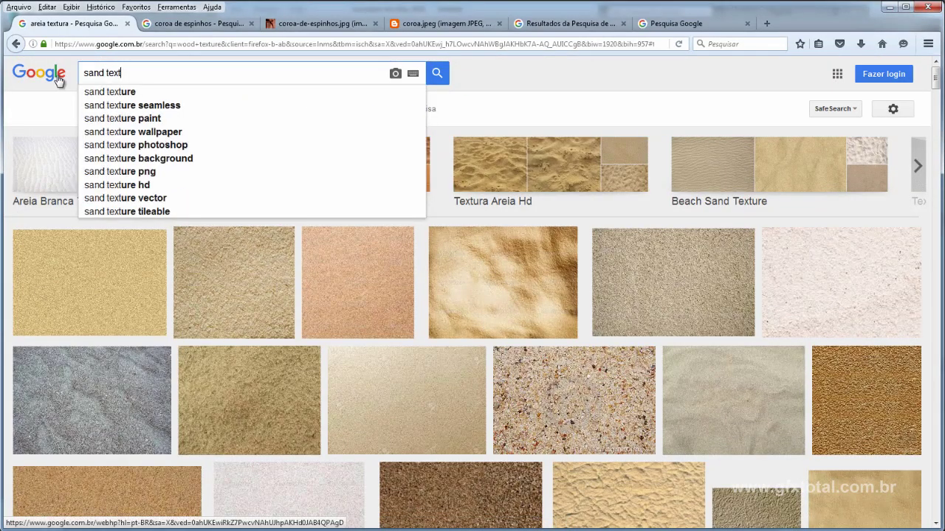
{"action": "type", "text": "ure"}
{"action": "key", "text": "Return"}
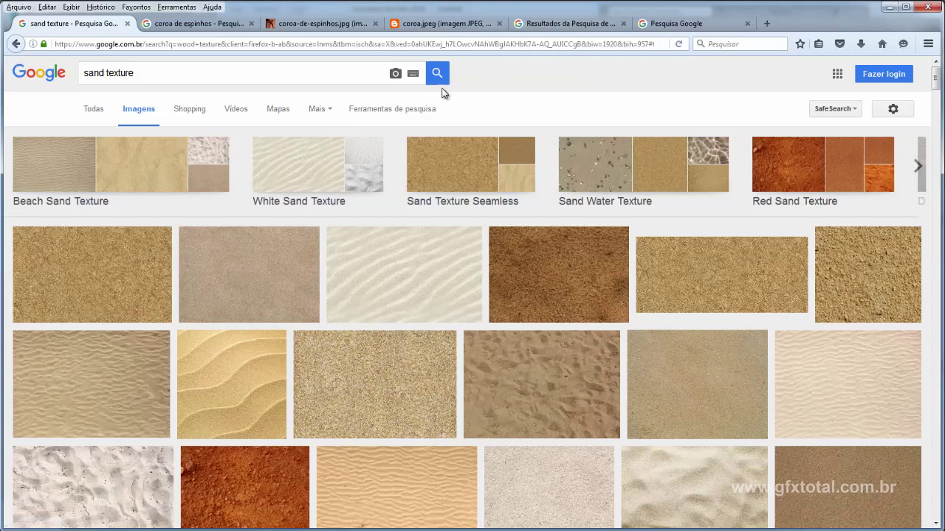
- Switch through the crown reference tabs to the bark texture preview
{"action": "left_click", "coordinate": [326, 27]}
{"action": "left_click", "coordinate": [438, 24]}
{"action": "left_click", "coordinate": [554, 25]}
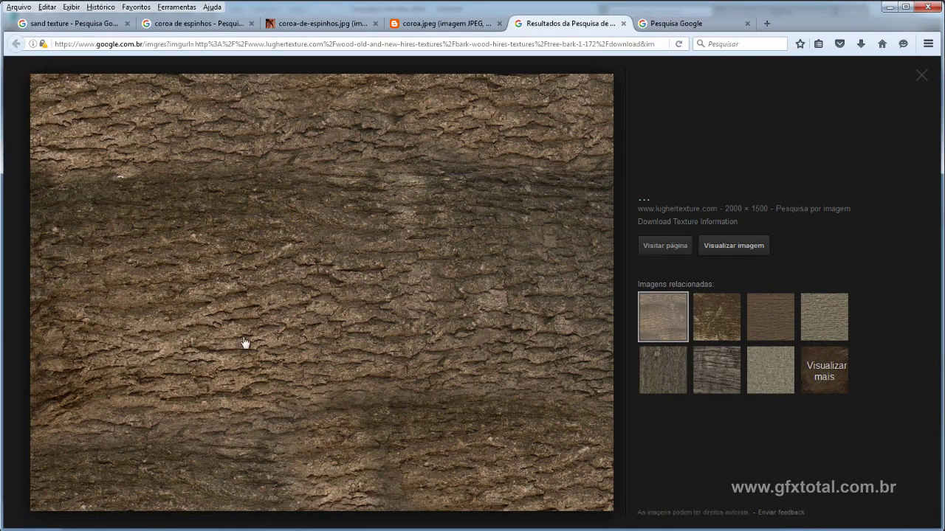
- Check the 'Pesquisa Google' wood results, then return to the bark preview and coroa.jpeg tabs
{"action": "left_click", "coordinate": [689, 27]}
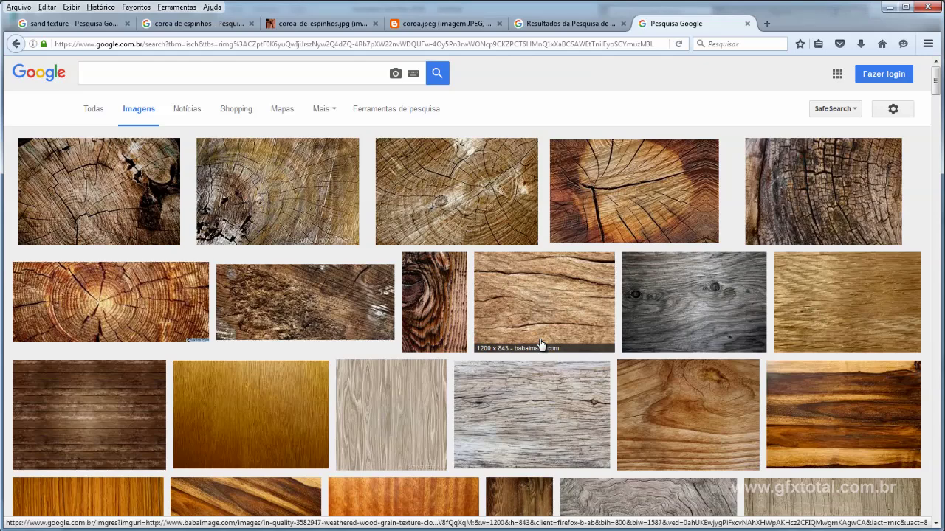
{"action": "left_click", "coordinate": [549, 27]}
{"action": "left_click", "coordinate": [426, 25]}
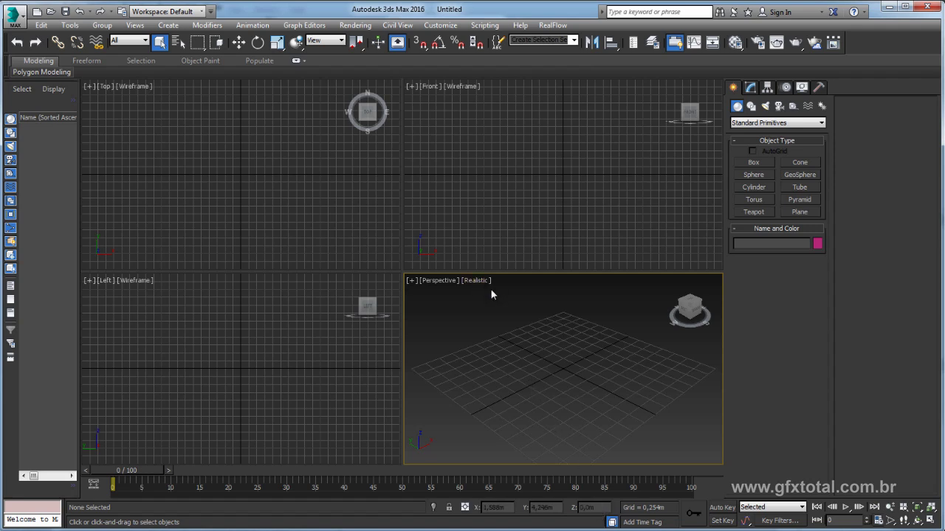
- Set the Perspective viewport to plain shaded display, maximize it, and pan the grid up
{"action": "left_click", "coordinate": [473, 281]}
{"action": "left_click", "coordinate": [504, 306]}
{"action": "left_click", "coordinate": [930, 520]}
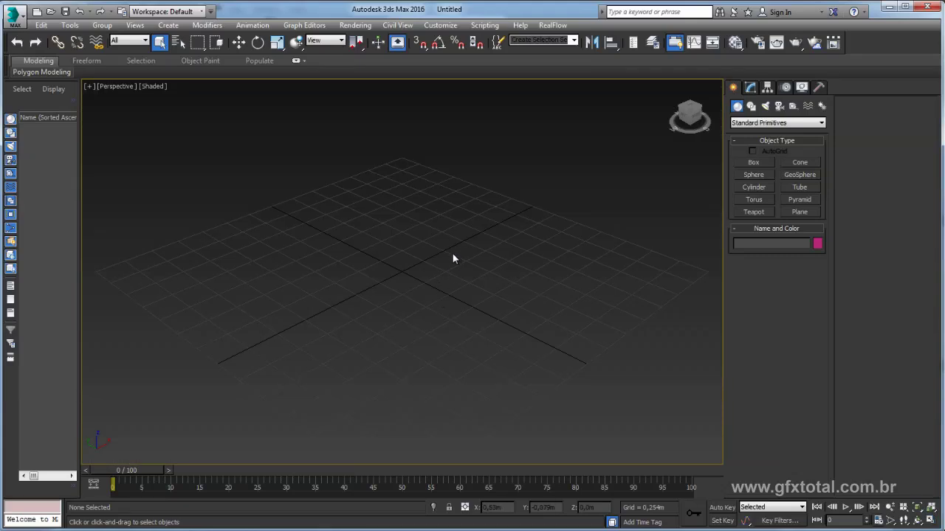
{"action": "mouse_move", "coordinate": [455, 243]}
{"action": "middle_mouse_down"}
{"action": "mouse_move", "coordinate": [456, 261]}
{"action": "mouse_move", "coordinate": [459, 226]}
{"action": "mouse_move", "coordinate": [468, 228]}
{"action": "middle_mouse_up"}
- Draw Line001 with a start point and a dragged Bezier second point, then orbit around it
{"action": "left_click", "coordinate": [749, 87]}
{"action": "left_click", "coordinate": [734, 88]}
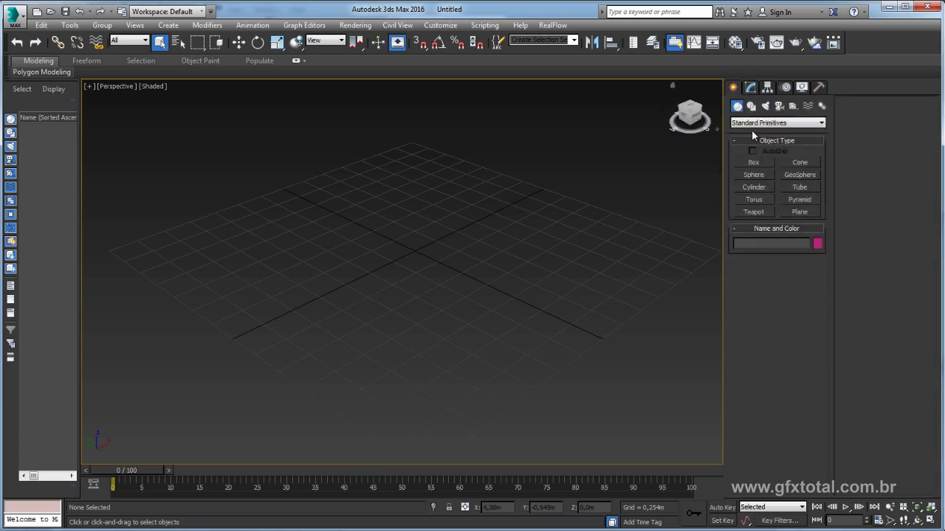
{"action": "left_click", "coordinate": [750, 106]}
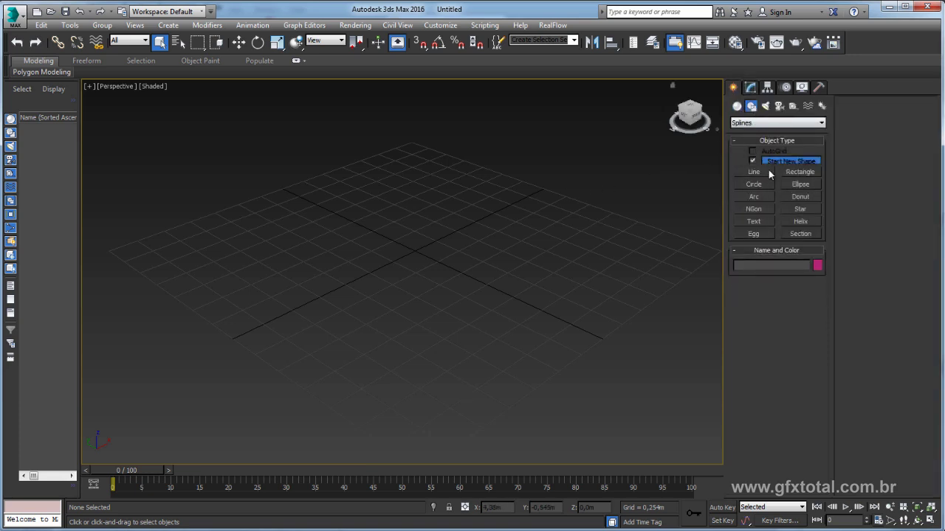
{"action": "left_click", "coordinate": [754, 172]}
{"action": "left_click", "coordinate": [296, 348]}
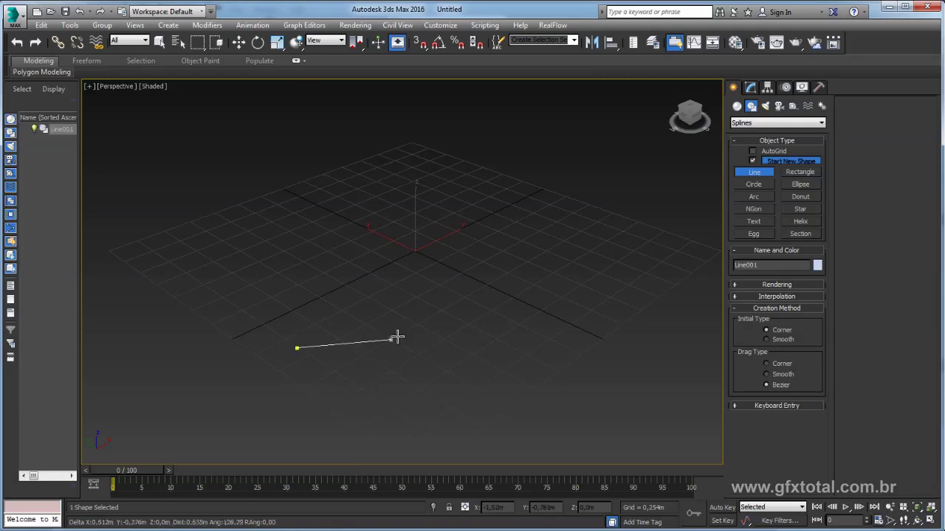
{"action": "left_click_drag", "start_coordinate": [409, 309], "coordinate": [424, 295]}
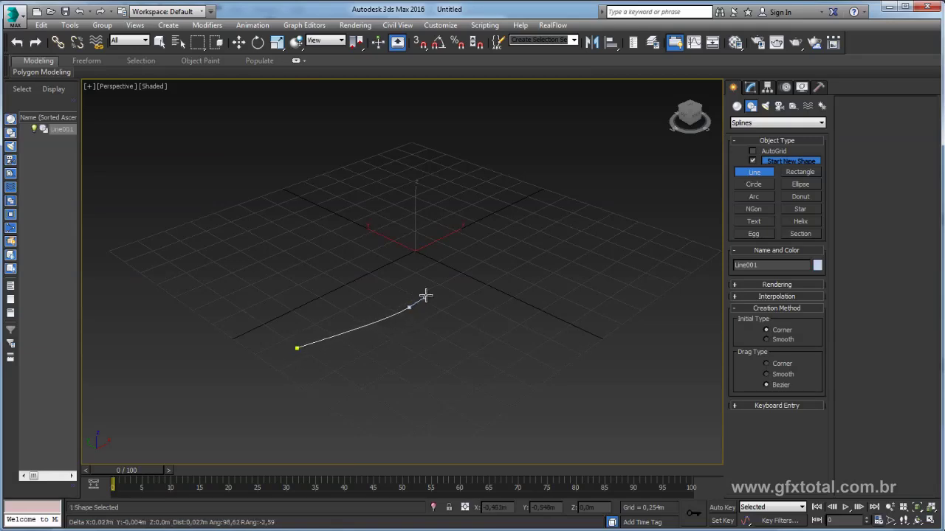
{"action": "right_click", "coordinate": [467, 242]}
{"action": "mouse_move", "coordinate": [509, 318]}
{"action": "middle_mouse_down", "text": "alt"}
{"action": "mouse_move", "coordinate": [647, 239]}
{"action": "mouse_move", "coordinate": [547, 268]}
{"action": "mouse_move", "coordinate": [537, 284]}
{"action": "mouse_move", "coordinate": [546, 312]}
{"action": "mouse_move", "coordinate": [443, 291]}
{"action": "mouse_move", "coordinate": [447, 209]}
{"action": "mouse_move", "coordinate": [569, 232]}
{"action": "mouse_move", "coordinate": [551, 285]}
{"action": "mouse_move", "coordinate": [515, 302]}
{"action": "middle_mouse_up", "text": "alt"}
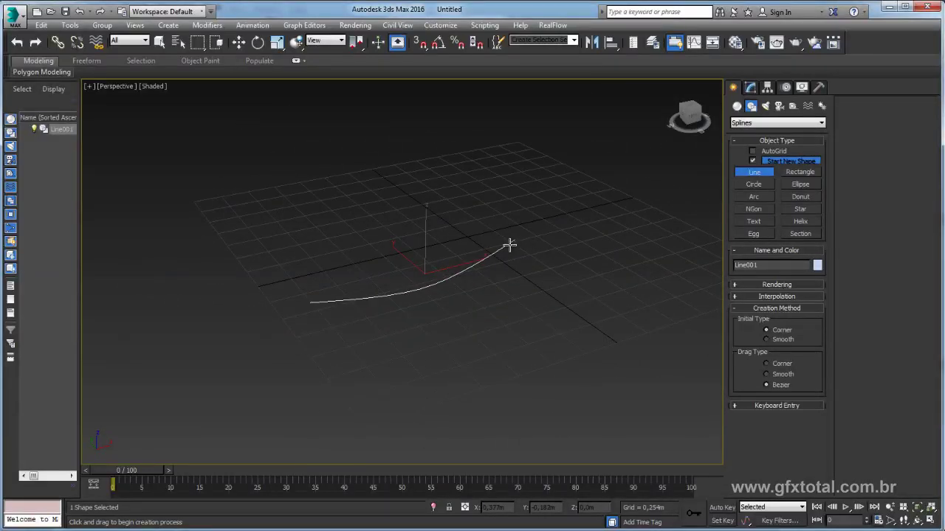
{"action": "middle_click_drag", "start_coordinate": [291, 290], "coordinate": [445, 299], "text": "alt"}
{"action": "middle_click_drag", "start_coordinate": [522, 262], "coordinate": [489, 266], "text": "alt"}
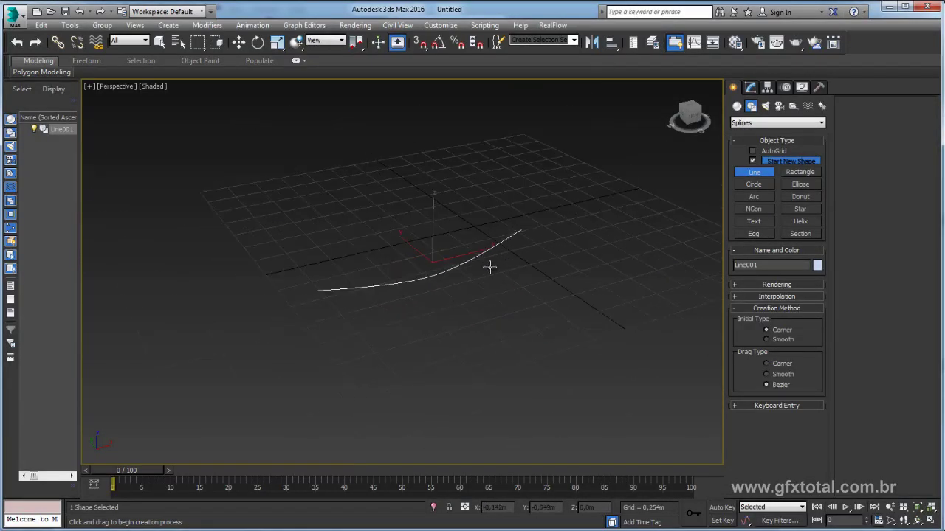
{"action": "middle_click_drag", "start_coordinate": [522, 184], "coordinate": [497, 200], "text": "alt"}
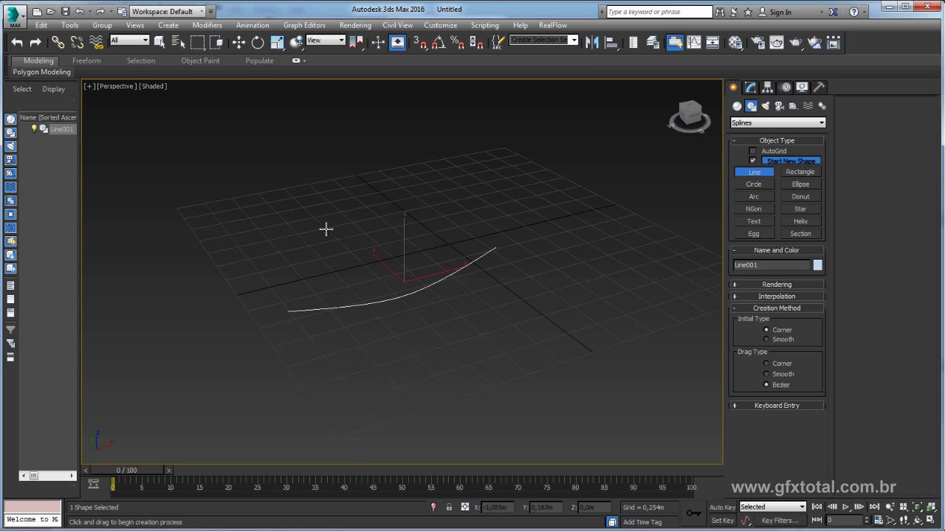
- Check Enable In Renderer and Enable In Viewport, and turn on Edged Faces with F4
{"action": "left_click", "coordinate": [737, 287]}
{"action": "left_click", "coordinate": [737, 296]}
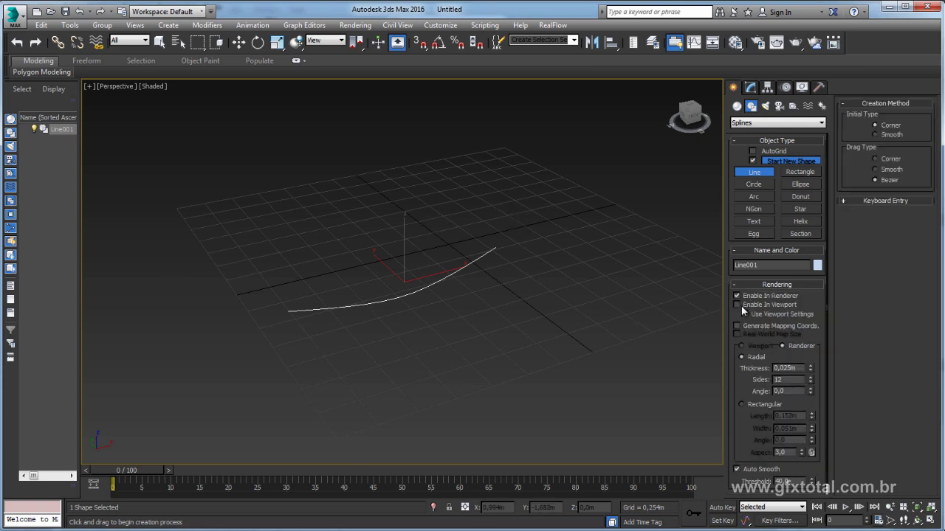
{"action": "left_click", "coordinate": [737, 305]}
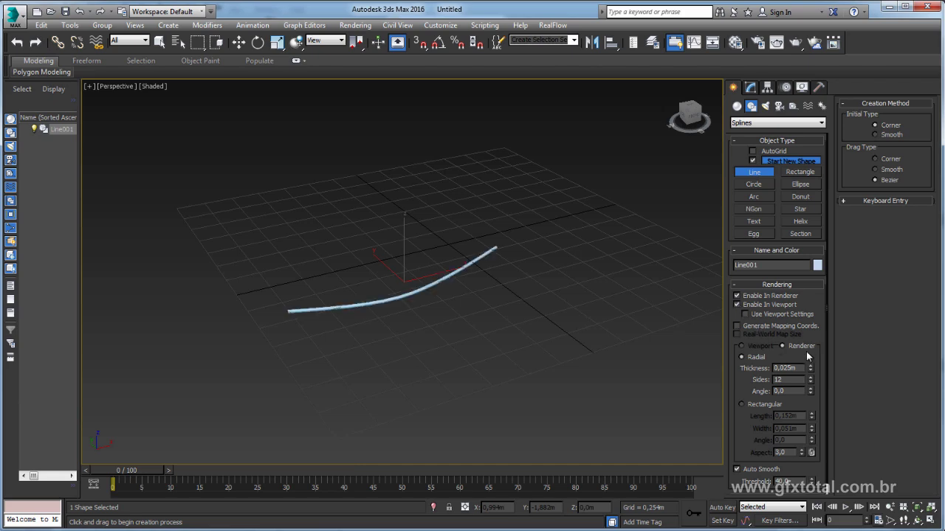
{"action": "scroll", "coordinate": [405, 314], "scroll_direction": "up", "scroll_amount": 5}
{"action": "scroll", "coordinate": [586, 287], "scroll_direction": "down", "scroll_amount": 1}
{"action": "scroll", "coordinate": [586, 288], "scroll_direction": "down", "scroll_amount": 3}
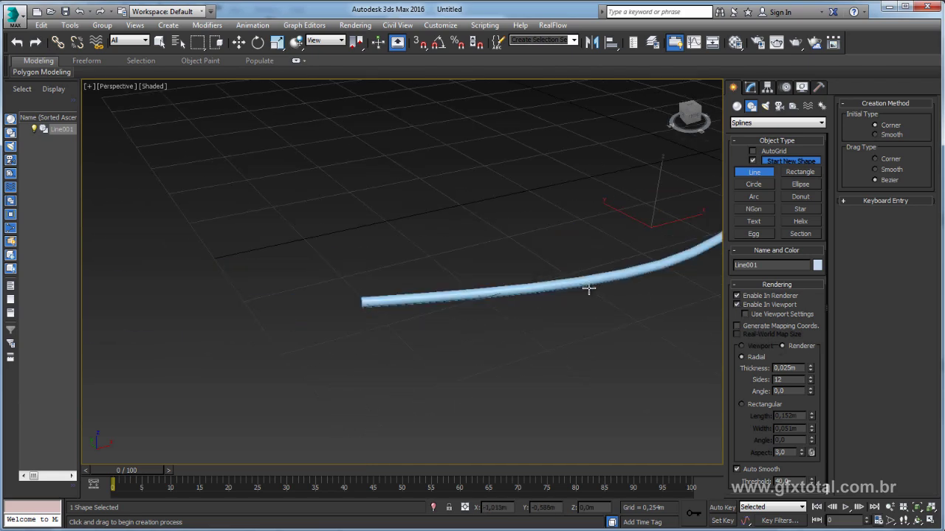
{"action": "scroll", "coordinate": [561, 297], "scroll_direction": "down", "scroll_amount": 2}
{"action": "scroll", "coordinate": [538, 304], "scroll_direction": "down", "scroll_amount": 1}
{"action": "key", "text": "F4"}
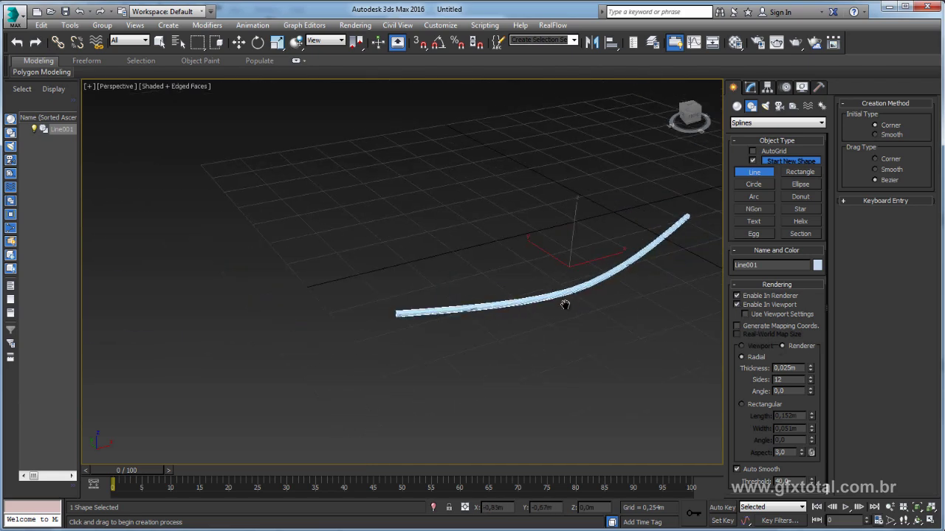
- Raise the line's rendering Thickness to 0,11m
{"action": "scroll", "coordinate": [546, 298], "scroll_direction": "up", "scroll_amount": 4}
{"action": "scroll", "coordinate": [487, 258], "scroll_direction": "up", "scroll_amount": 2}
{"action": "scroll", "coordinate": [474, 248], "scroll_direction": "down", "scroll_amount": 5}
{"action": "scroll", "coordinate": [474, 248], "scroll_direction": "down", "scroll_amount": 2}
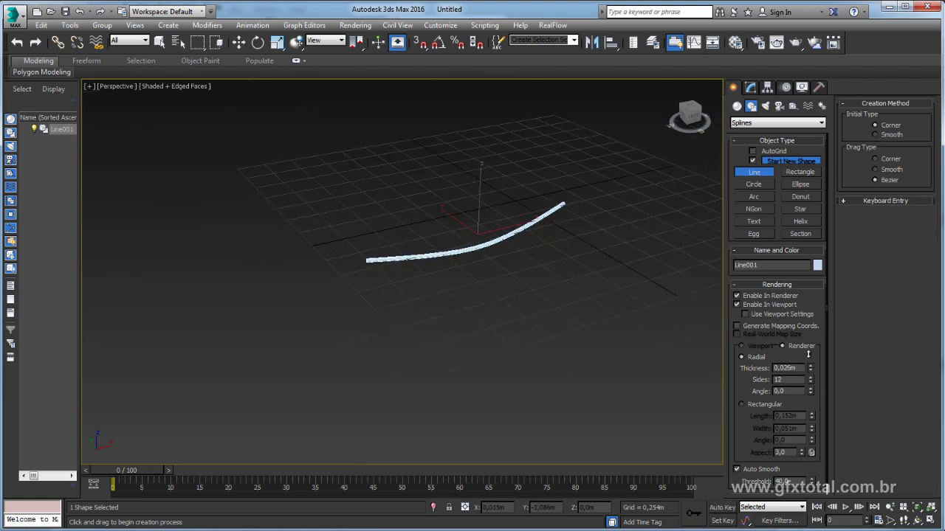
{"action": "mouse_move", "coordinate": [809, 365]}
{"action": "left_mouse_down"}
{"action": "mouse_move", "coordinate": [882, 172]}
{"action": "mouse_move", "coordinate": [548, 224]}
{"action": "left_mouse_up"}
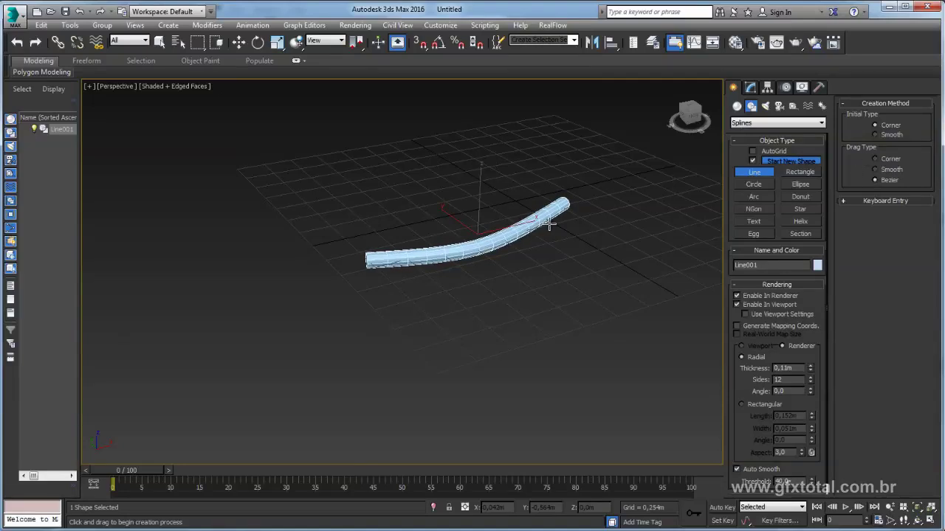
{"action": "scroll", "coordinate": [546, 223], "scroll_direction": "up", "scroll_amount": 1}
{"action": "scroll", "coordinate": [386, 257], "scroll_direction": "up", "scroll_amount": 2}
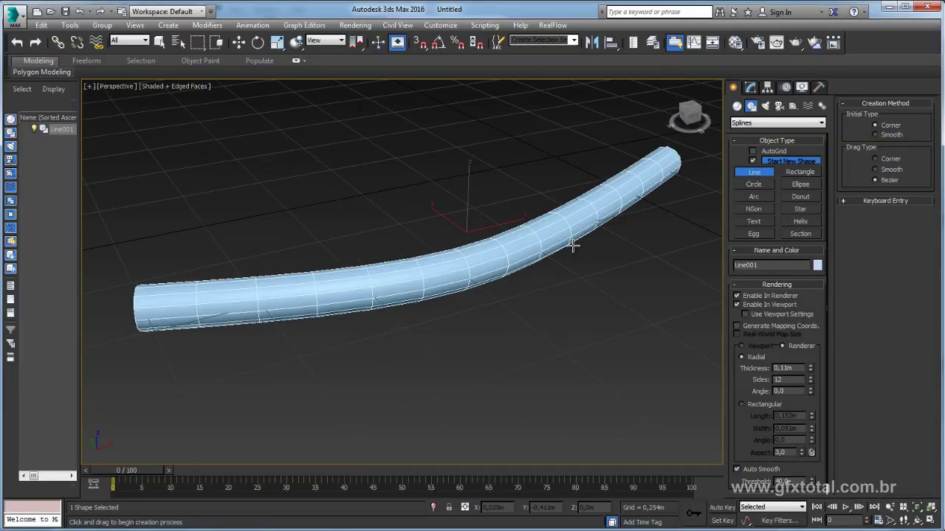
{"action": "scroll", "coordinate": [610, 217], "scroll_direction": "down", "scroll_amount": 1}
{"action": "scroll", "coordinate": [588, 225], "scroll_direction": "down", "scroll_amount": 4}
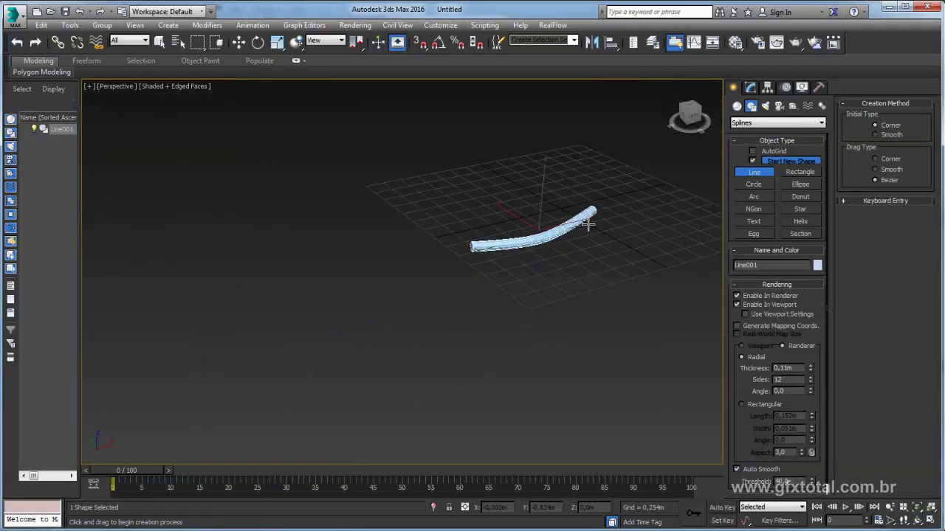
{"action": "scroll", "coordinate": [588, 225], "scroll_direction": "up", "scroll_amount": 4}
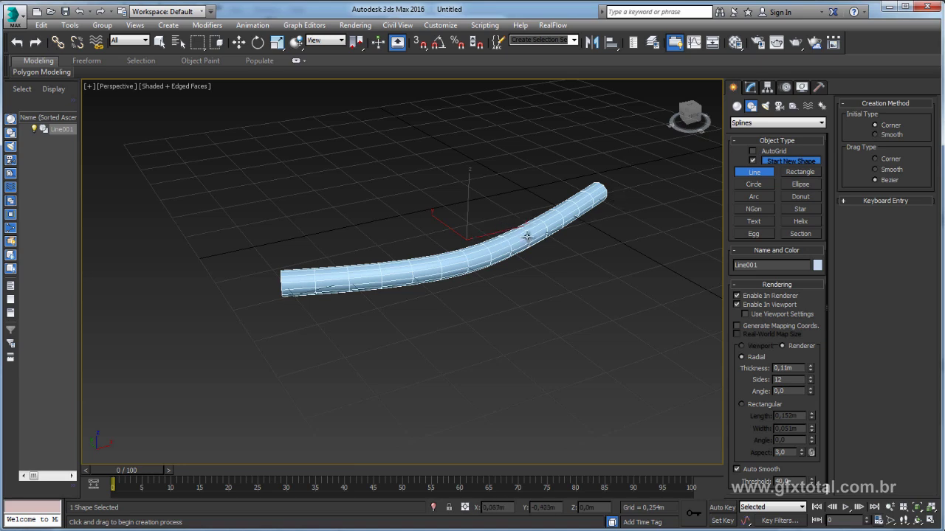
- Zoom and pan the viewport so the 0,11m tube is centred and fills the view
{"action": "middle_click_drag", "start_coordinate": [555, 220], "coordinate": [480, 233]}
{"action": "scroll", "coordinate": [481, 233], "scroll_direction": "up", "scroll_amount": 1}
{"action": "scroll", "coordinate": [462, 251], "scroll_direction": "up", "scroll_amount": 2}
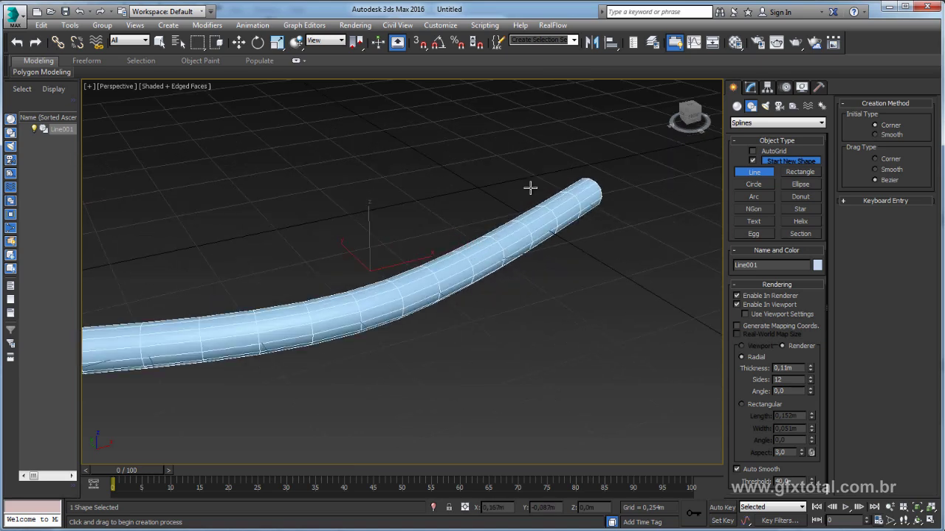
{"action": "scroll", "coordinate": [530, 187], "scroll_direction": "down", "scroll_amount": 2}
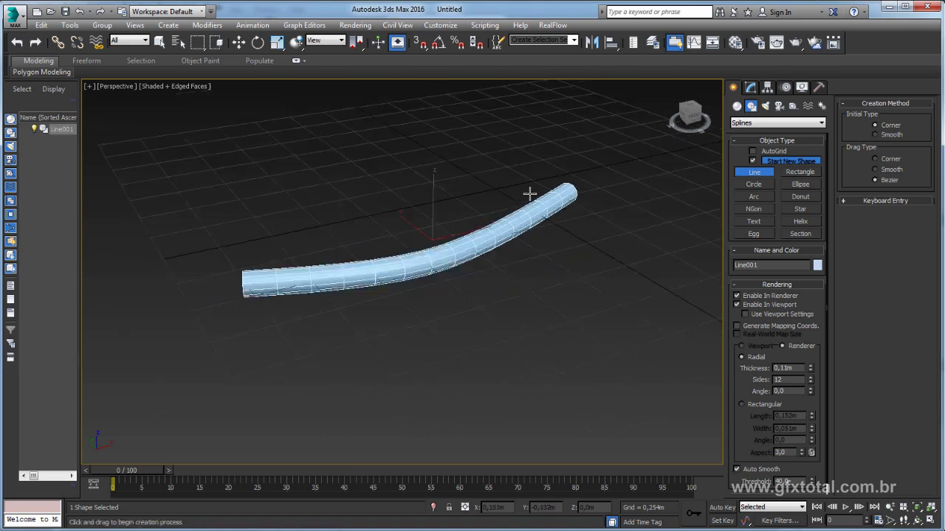
{"action": "scroll", "coordinate": [532, 194], "scroll_direction": "down", "scroll_amount": 2}
{"action": "middle_click_drag", "start_coordinate": [428, 168], "coordinate": [459, 177]}
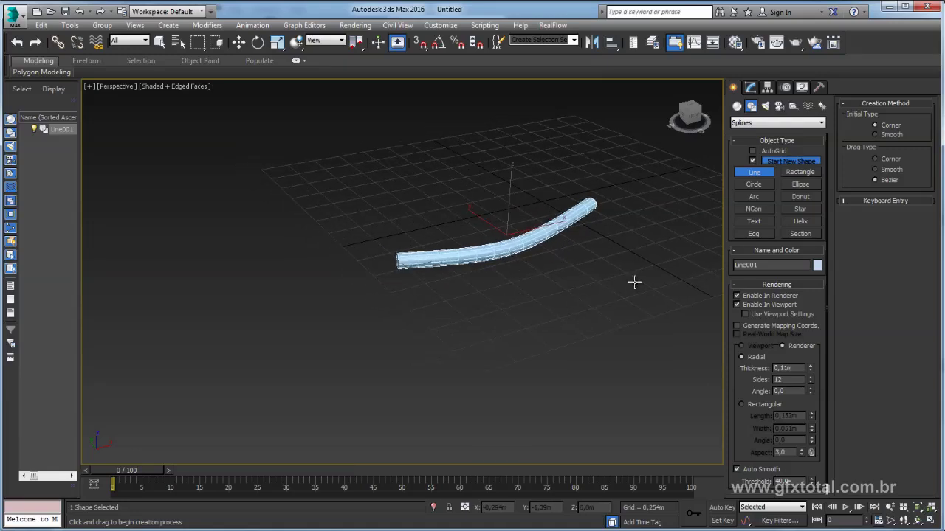
{"action": "scroll", "coordinate": [624, 292], "scroll_direction": "up", "scroll_amount": 1}
{"action": "scroll", "coordinate": [613, 308], "scroll_direction": "up", "scroll_amount": 2}
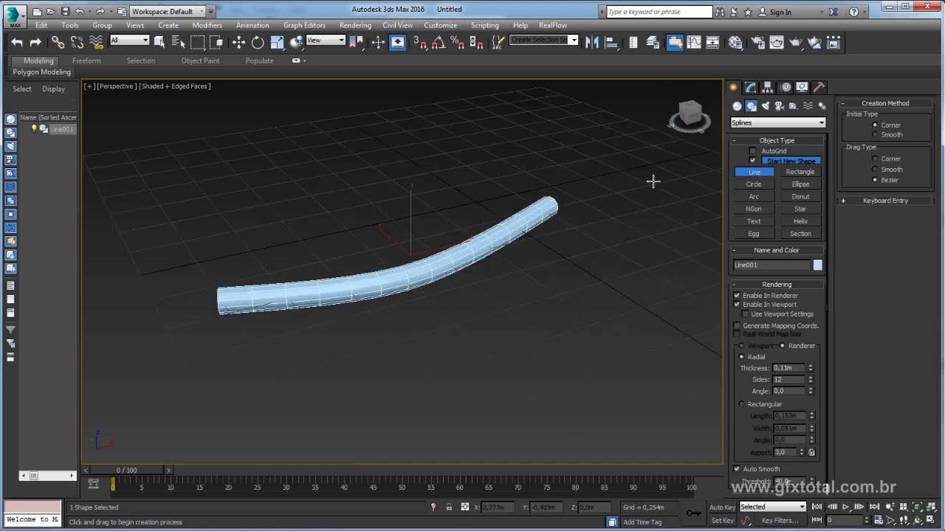
- Drag tree_bark.jpg from the texture folder onto the tube with the Material Editor open
{"action": "left_click", "coordinate": [737, 44]}
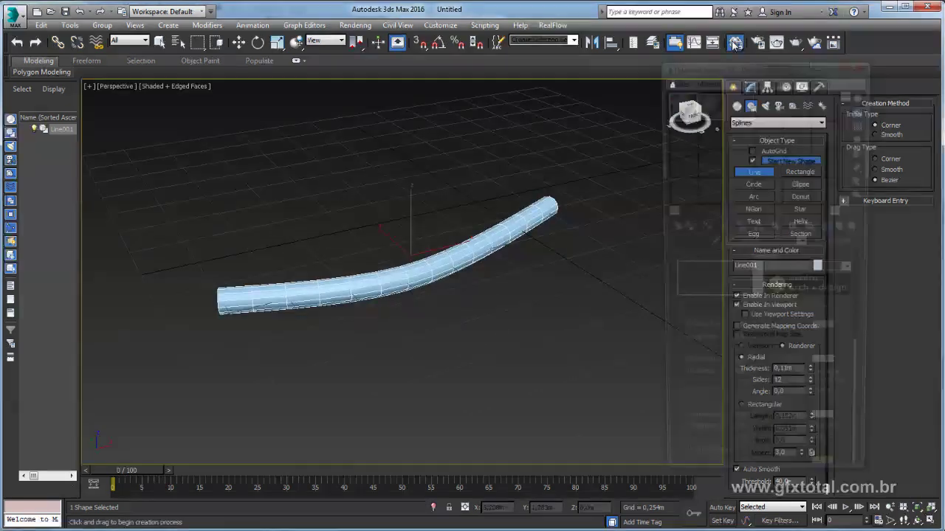
{"action": "left_click_drag", "start_coordinate": [722, 68], "coordinate": [741, 70]}
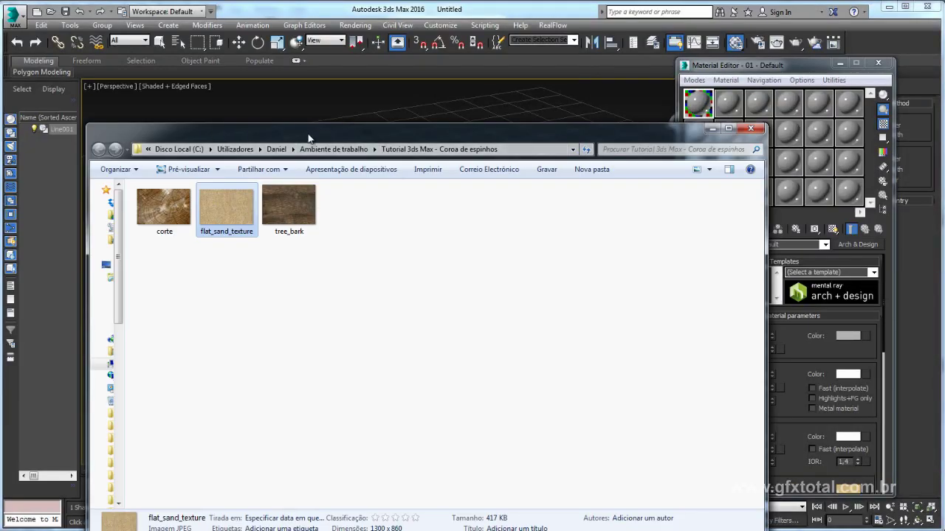
{"action": "mouse_move", "coordinate": [318, 139]}
{"action": "left_mouse_down"}
{"action": "mouse_move", "coordinate": [711, 123]}
{"action": "mouse_move", "coordinate": [726, 96]}
{"action": "left_mouse_up"}
{"action": "left_click", "coordinate": [712, 170]}
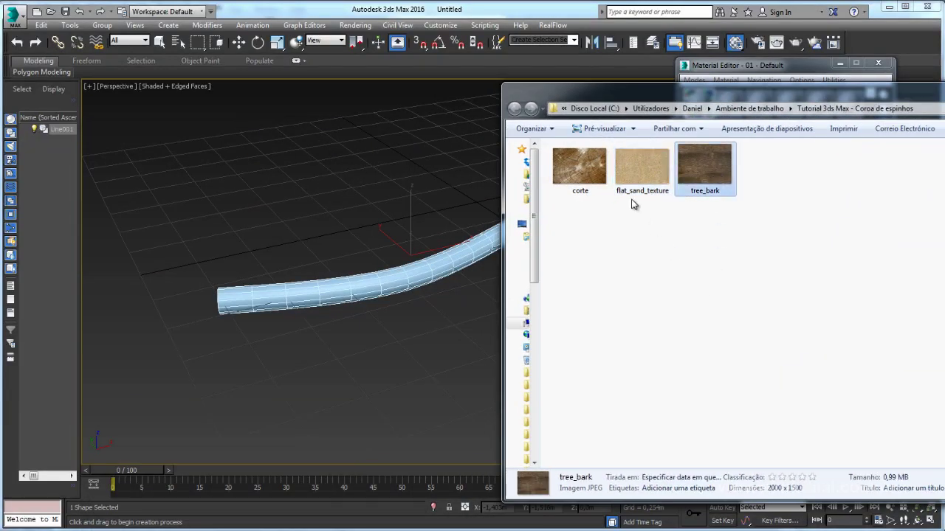
{"action": "mouse_move", "coordinate": [704, 166]}
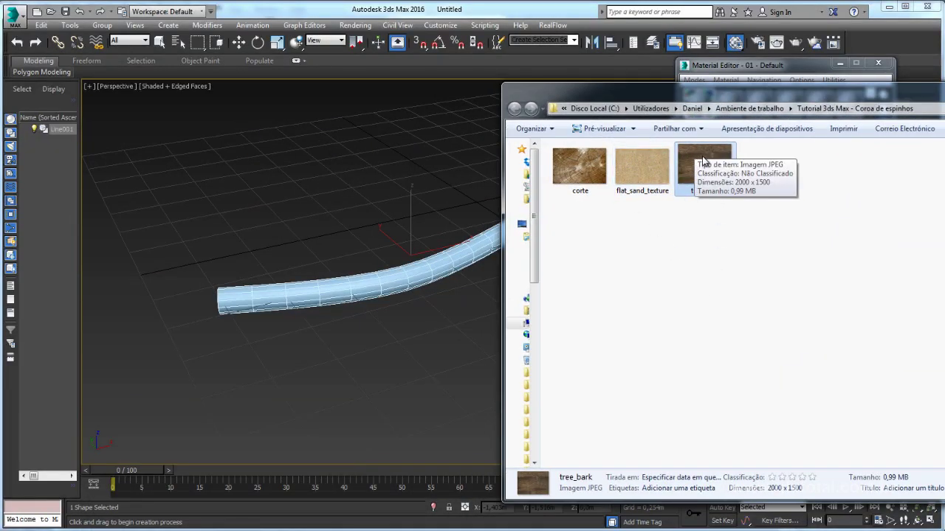
{"action": "left_click_drag", "start_coordinate": [703, 160], "coordinate": [437, 271]}
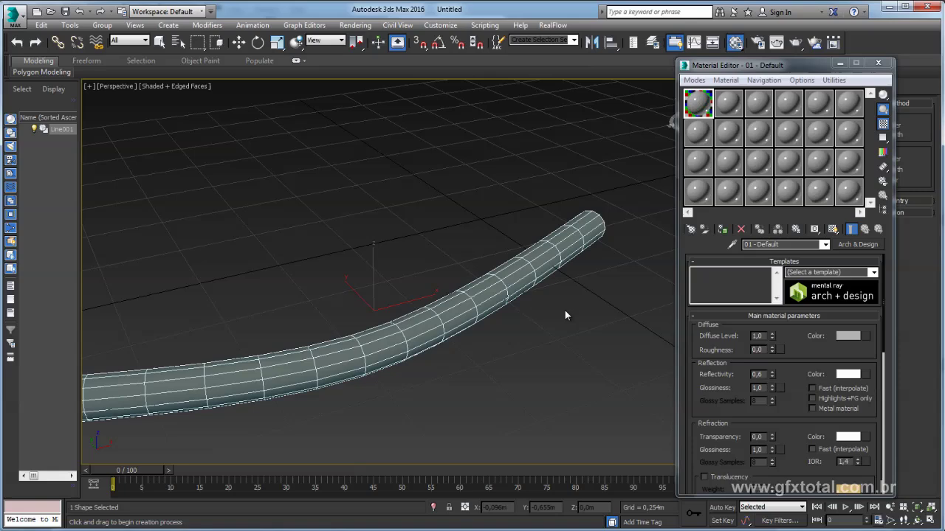
- Clear the selection, close the Material Editor, and reselect Line001
{"action": "key", "text": "q"}
{"action": "left_click", "coordinate": [541, 333]}
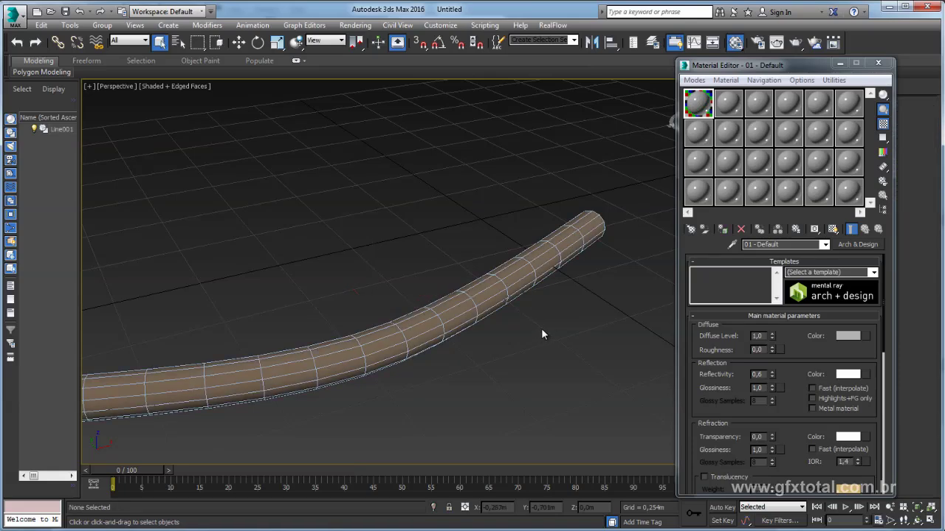
{"action": "scroll", "coordinate": [541, 333], "scroll_direction": "down", "scroll_amount": 2}
{"action": "scroll", "coordinate": [468, 333], "scroll_direction": "up", "scroll_amount": 5}
{"action": "scroll", "coordinate": [447, 312], "scroll_direction": "up", "scroll_amount": 3}
{"action": "scroll", "coordinate": [412, 198], "scroll_direction": "down", "scroll_amount": 2}
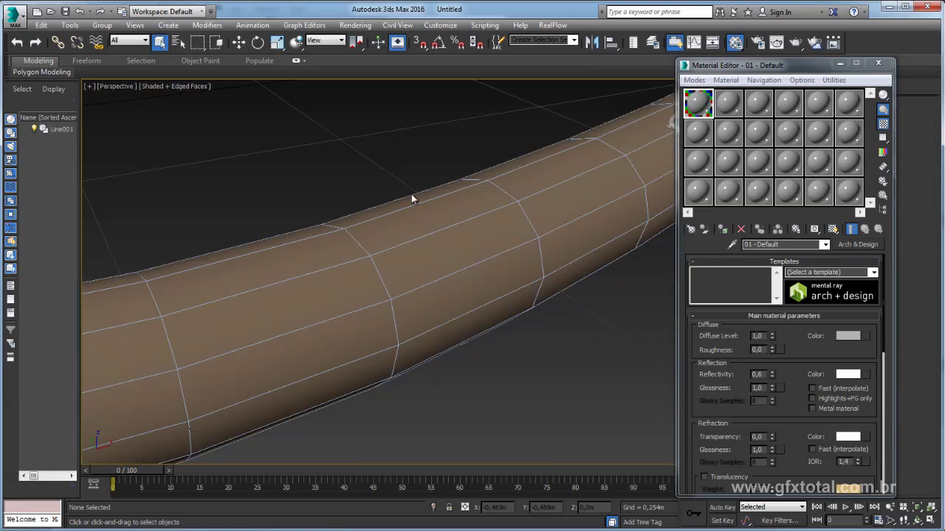
{"action": "scroll", "coordinate": [432, 235], "scroll_direction": "down", "scroll_amount": 3}
{"action": "scroll", "coordinate": [439, 256], "scroll_direction": "down", "scroll_amount": 2}
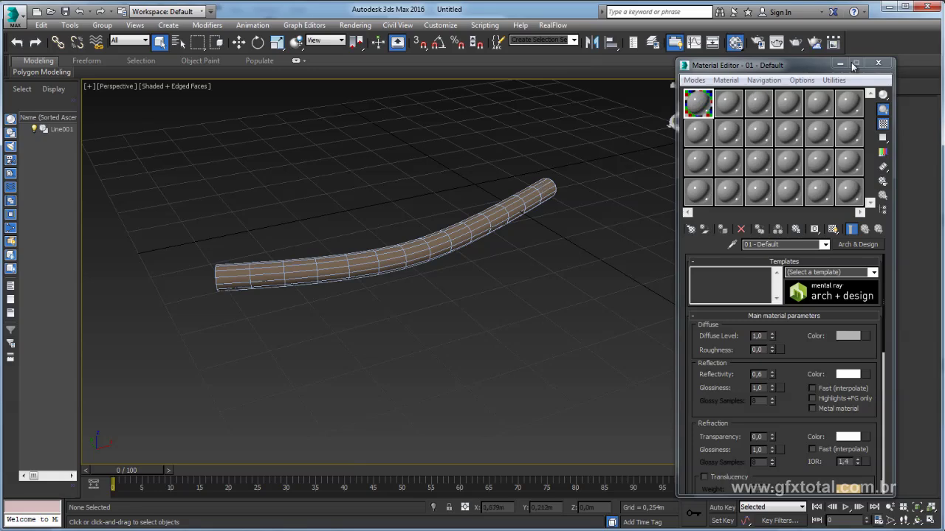
{"action": "left_click", "coordinate": [878, 63]}
{"action": "left_click_drag", "start_coordinate": [348, 201], "coordinate": [302, 270]}
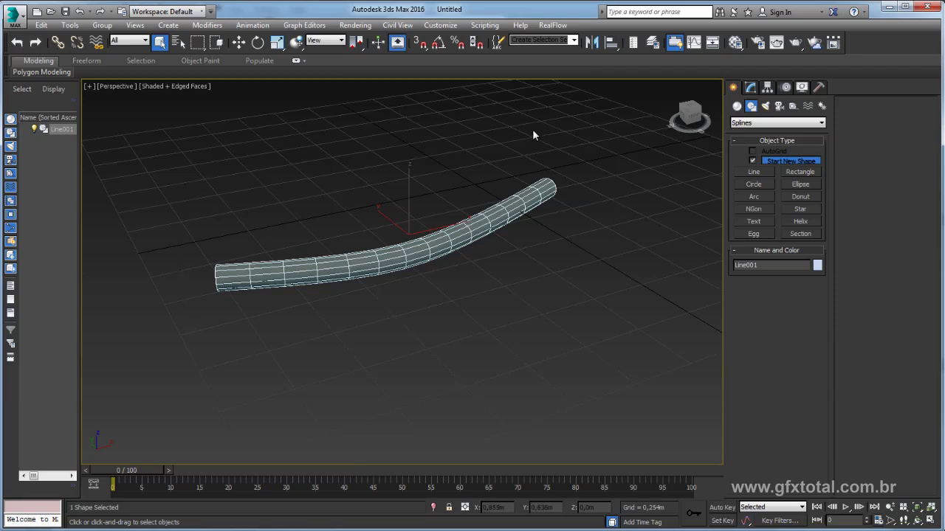
- Add a UVW Map modifier to Line001
{"action": "left_click", "coordinate": [749, 89]}
{"action": "left_click", "coordinate": [819, 120]}
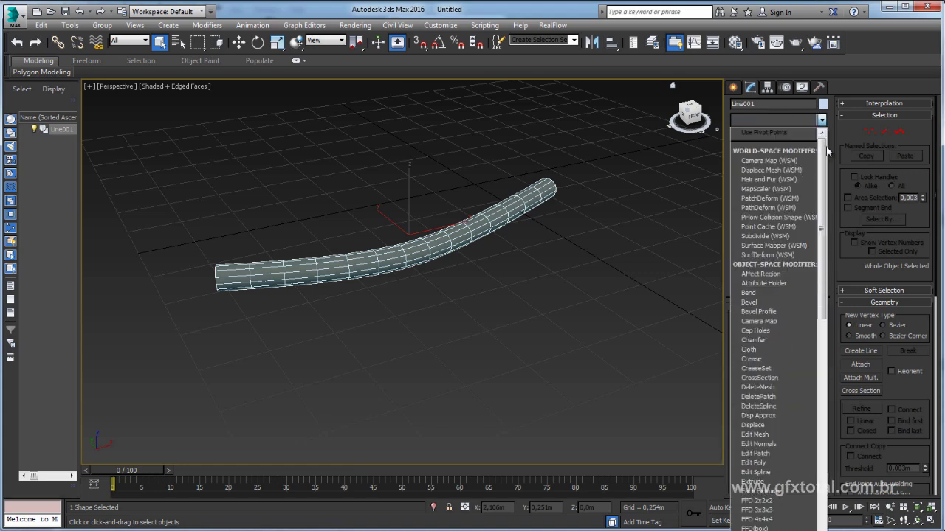
{"action": "scroll", "coordinate": [774, 295], "scroll_direction": "down", "scroll_amount": 10}
{"action": "scroll", "coordinate": [775, 369], "scroll_direction": "down", "scroll_amount": 8}
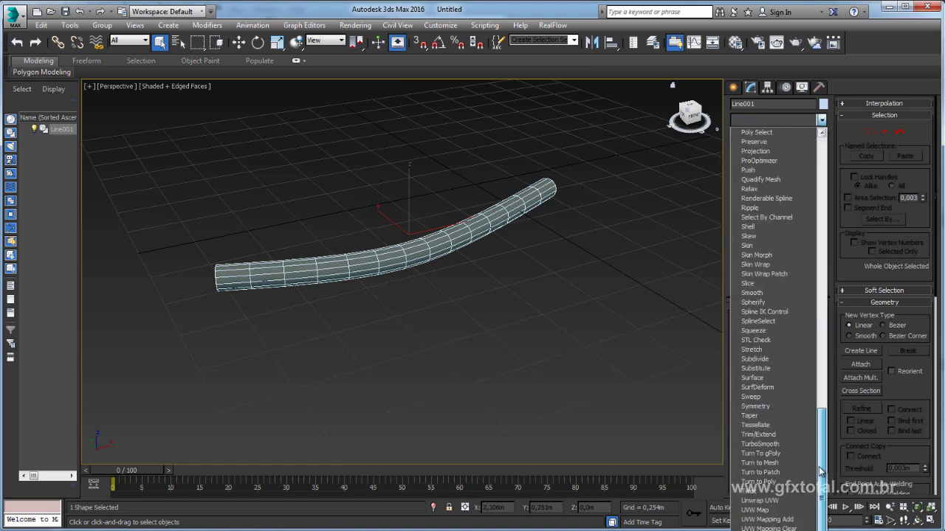
{"action": "left_click", "coordinate": [767, 510]}
{"action": "scroll", "coordinate": [415, 285], "scroll_direction": "up", "scroll_amount": 2}
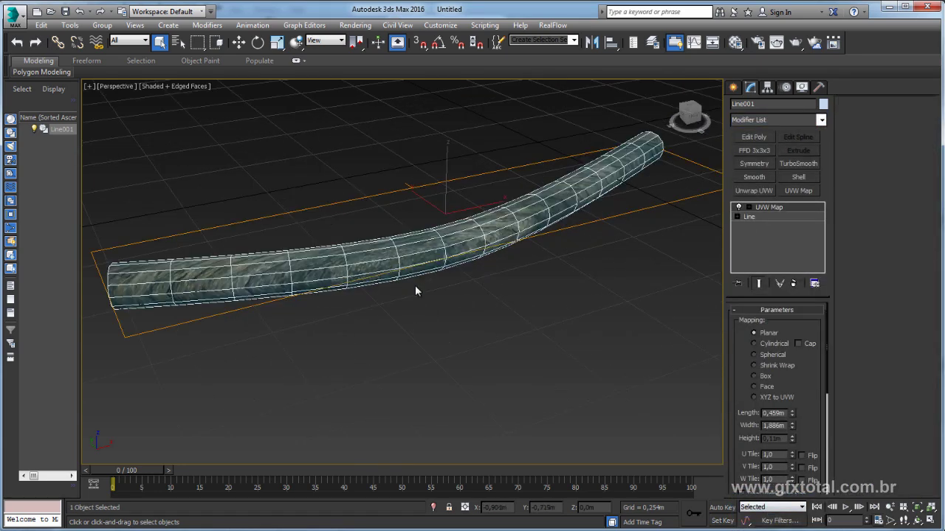
{"action": "scroll", "coordinate": [476, 255], "scroll_direction": "up", "scroll_amount": 2}
{"action": "scroll", "coordinate": [506, 274], "scroll_direction": "up", "scroll_amount": 2}
{"action": "scroll", "coordinate": [506, 274], "scroll_direction": "up", "scroll_amount": 2}
{"action": "scroll", "coordinate": [521, 286], "scroll_direction": "down", "scroll_amount": 2}
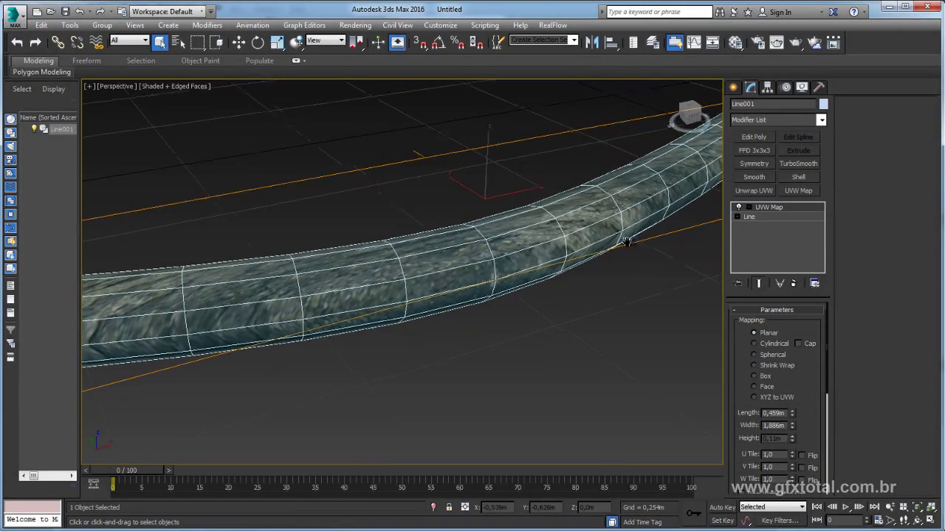
{"action": "scroll", "coordinate": [521, 287], "scroll_direction": "down", "scroll_amount": 2}
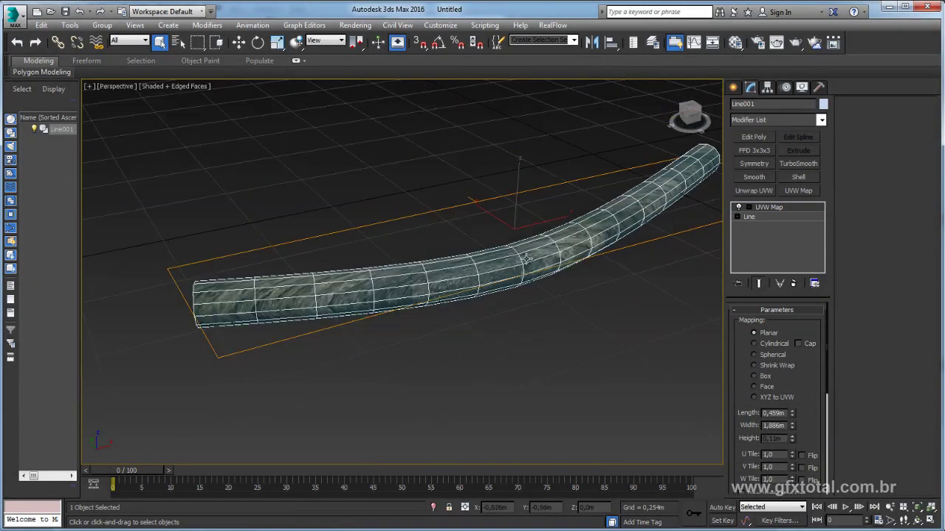
- Set the UVW Map to Cylindrical mapping with Y alignment and Fit it to the tube
{"action": "left_click", "coordinate": [753, 344]}
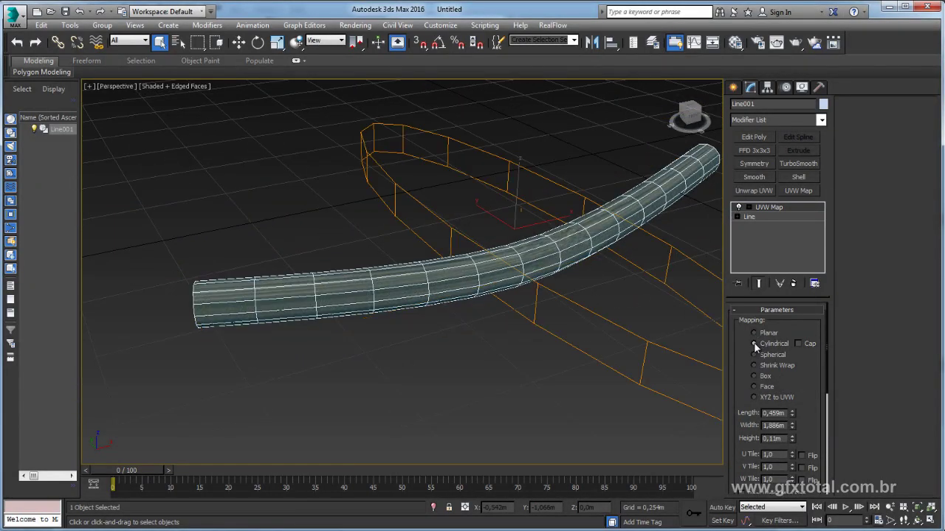
{"action": "scroll", "coordinate": [525, 312], "scroll_direction": "down", "scroll_amount": 2}
{"action": "scroll", "coordinate": [524, 312], "scroll_direction": "down", "scroll_amount": 2}
{"action": "left_click_drag", "start_coordinate": [815, 404], "coordinate": [809, 325]}
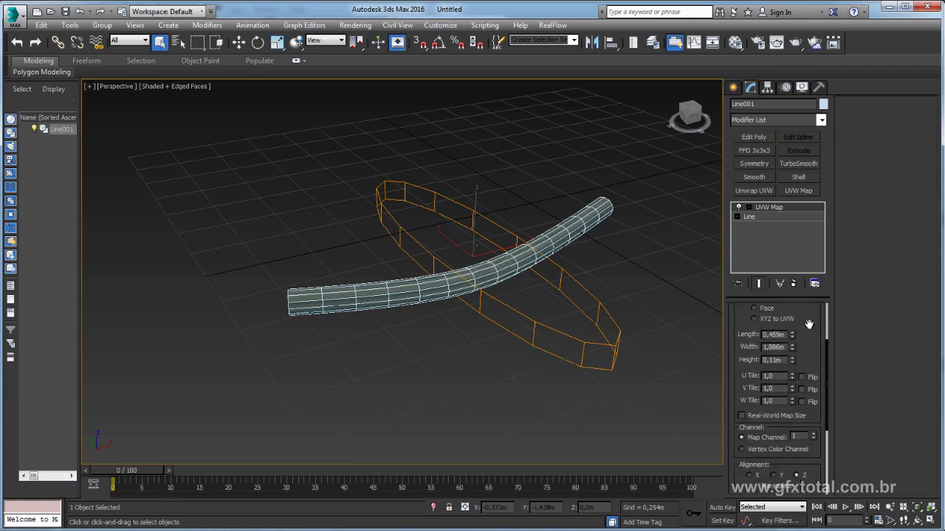
{"action": "left_click", "coordinate": [750, 475]}
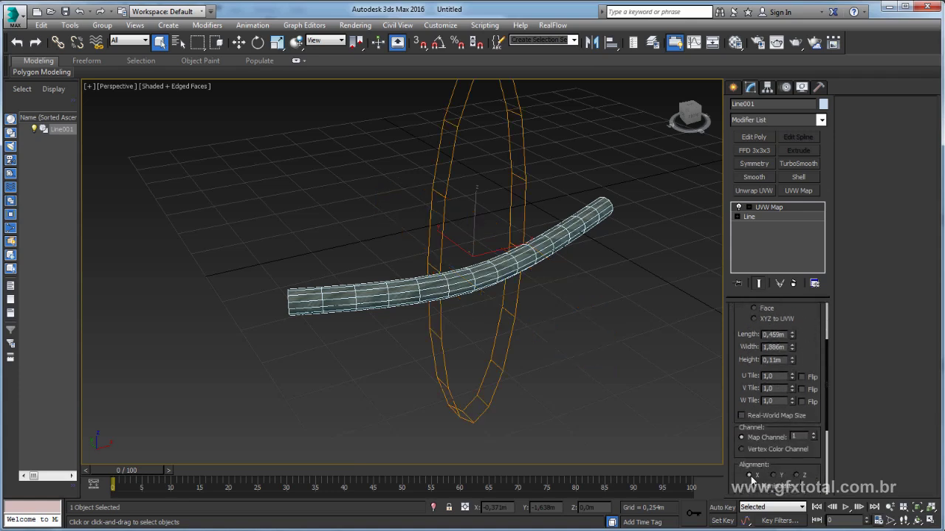
{"action": "left_click", "coordinate": [773, 475]}
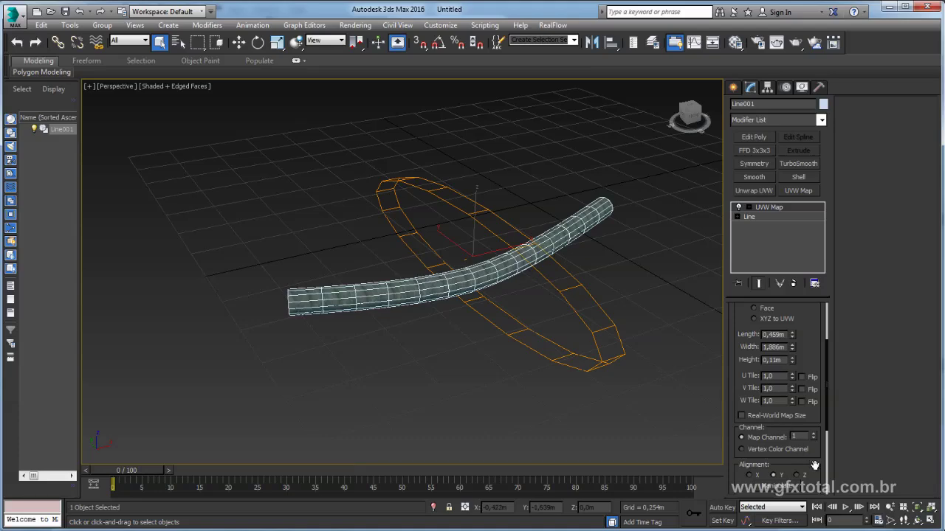
{"action": "left_click_drag", "start_coordinate": [815, 466], "coordinate": [813, 322]}
{"action": "left_click", "coordinate": [756, 370]}
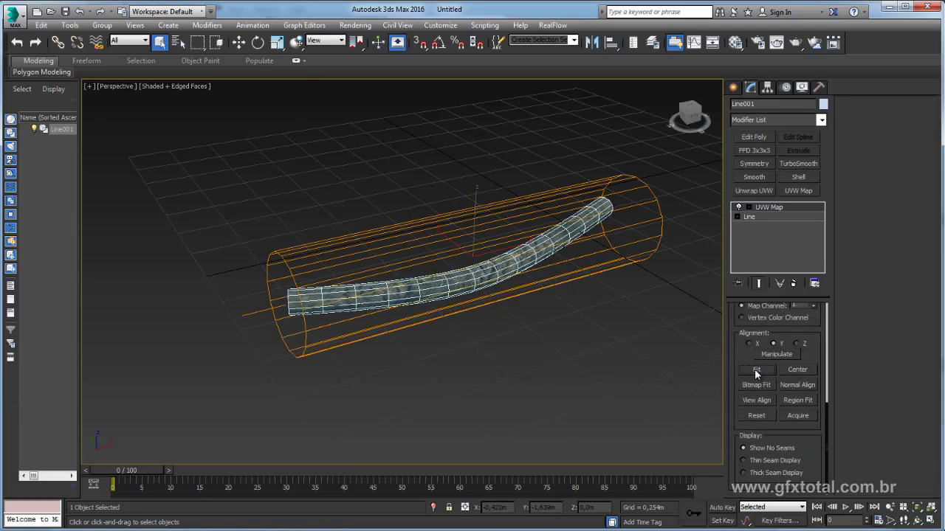
- Render a test image of the bark-mapped tube, then reopen the Material Editor
{"action": "scroll", "coordinate": [516, 310], "scroll_direction": "up", "scroll_amount": 3}
{"action": "scroll", "coordinate": [524, 313], "scroll_direction": "up", "scroll_amount": 2}
{"action": "scroll", "coordinate": [520, 310], "scroll_direction": "down", "scroll_amount": 4}
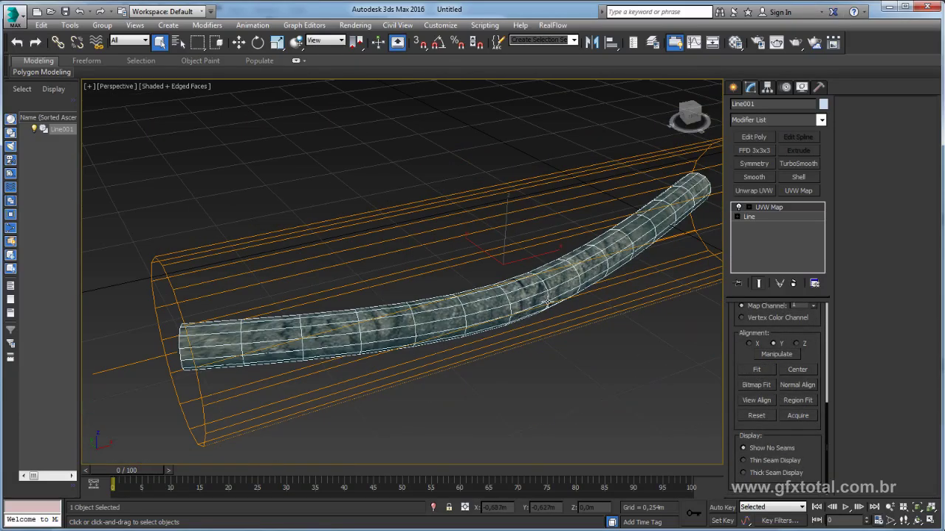
{"action": "scroll", "coordinate": [546, 301], "scroll_direction": "up", "scroll_amount": 1}
{"action": "scroll", "coordinate": [525, 290], "scroll_direction": "up", "scroll_amount": 2}
{"action": "scroll", "coordinate": [526, 290], "scroll_direction": "down", "scroll_amount": 3}
{"action": "mouse_move", "coordinate": [525, 290]}
{"action": "middle_mouse_down", "text": "alt"}
{"action": "mouse_move", "coordinate": [500, 287]}
{"action": "mouse_move", "coordinate": [508, 216]}
{"action": "middle_mouse_up", "text": "alt"}
{"action": "left_click", "coordinate": [795, 42]}
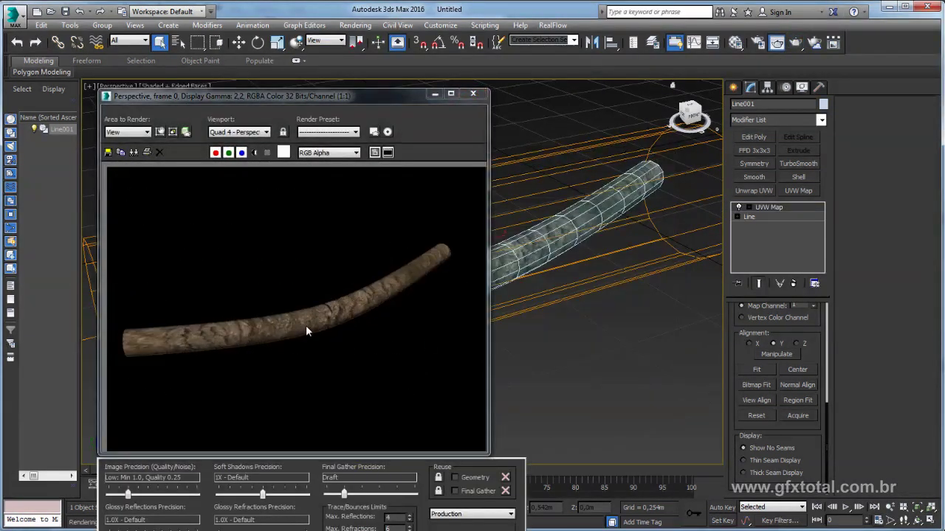
{"action": "left_click", "coordinate": [475, 96]}
{"action": "scroll", "coordinate": [458, 296], "scroll_direction": "up", "scroll_amount": 3}
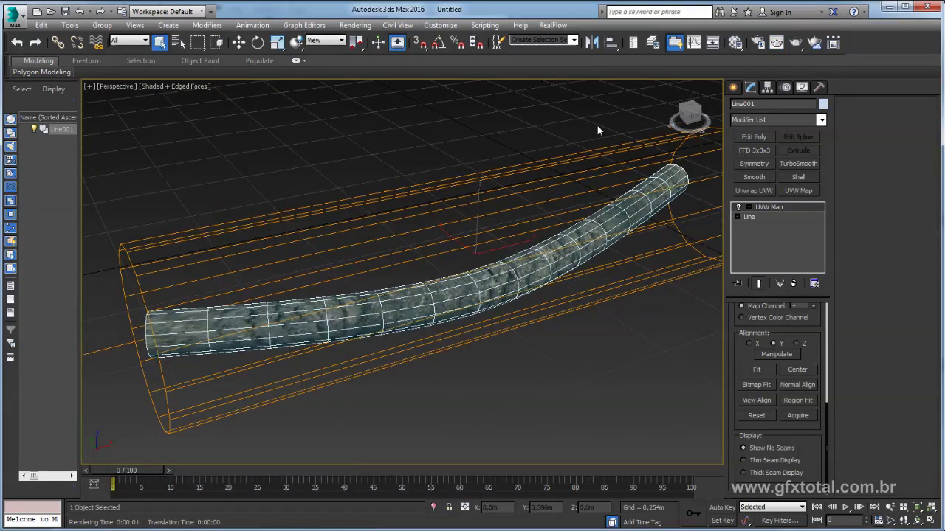
{"action": "left_click", "coordinate": [736, 43]}
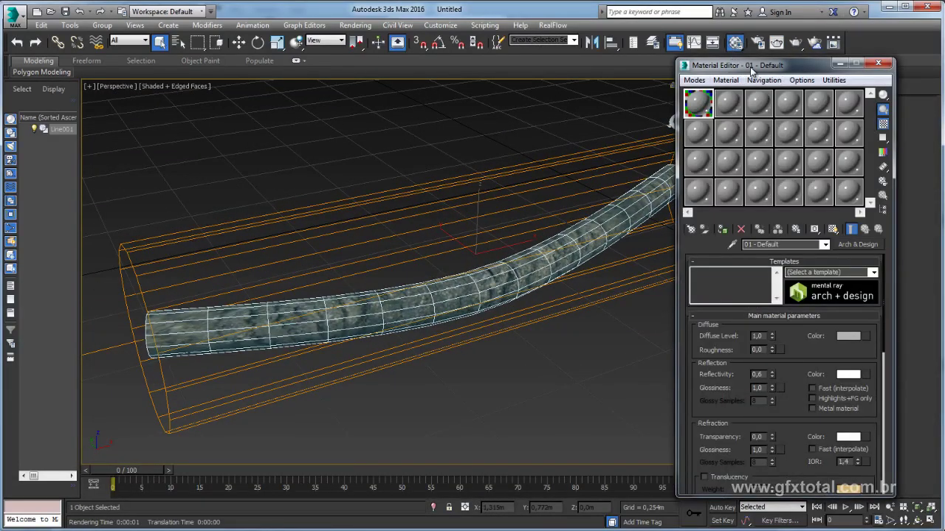
- Eyedrop the tube's bark material, Material #25, into an empty Material Editor slot
{"action": "left_click_drag", "start_coordinate": [751, 71], "coordinate": [749, 54]}
{"action": "left_click", "coordinate": [727, 87]}
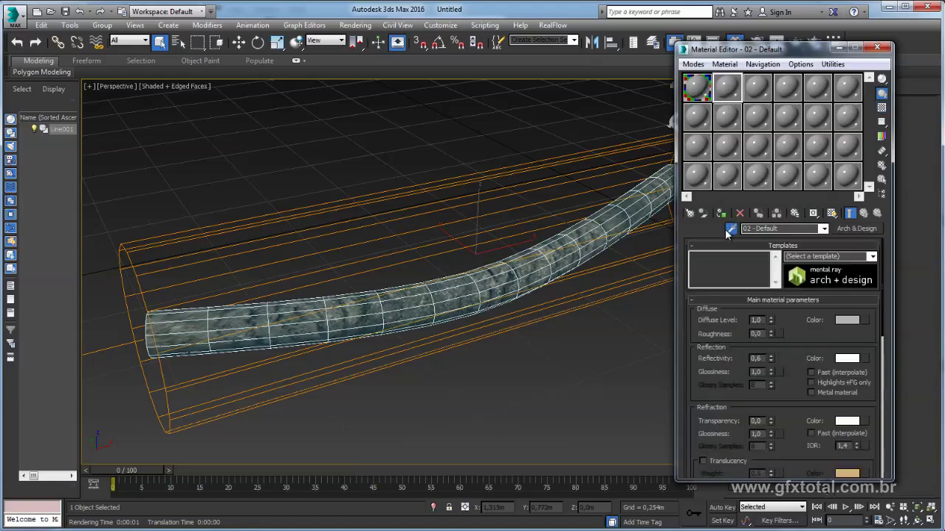
{"action": "left_click", "coordinate": [604, 223]}
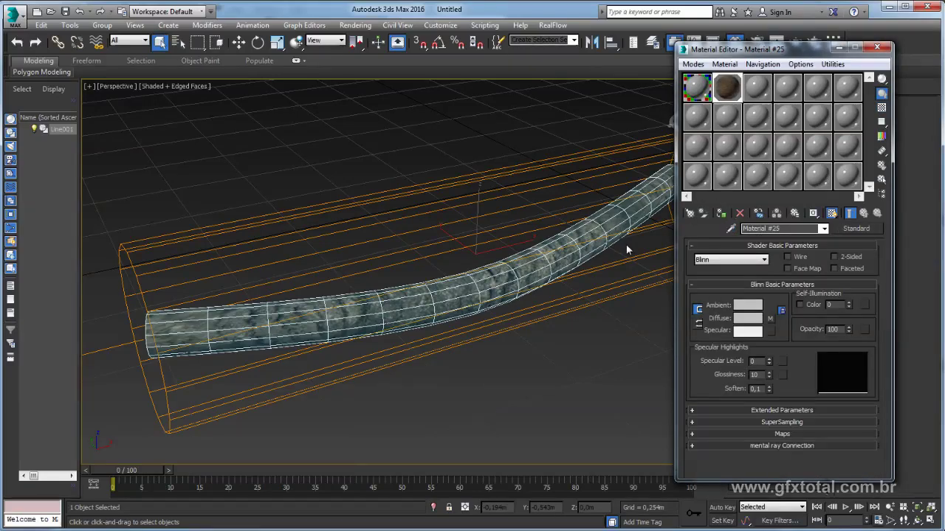
{"action": "middle_click_drag", "start_coordinate": [626, 244], "coordinate": [682, 126], "text": "alt"}
{"action": "double_click", "coordinate": [723, 88]}
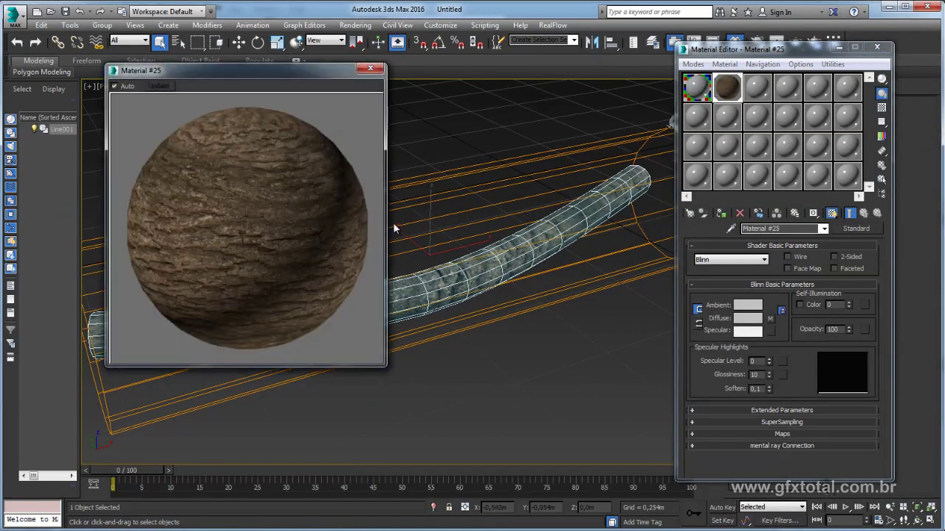
{"action": "left_click", "coordinate": [798, 386]}
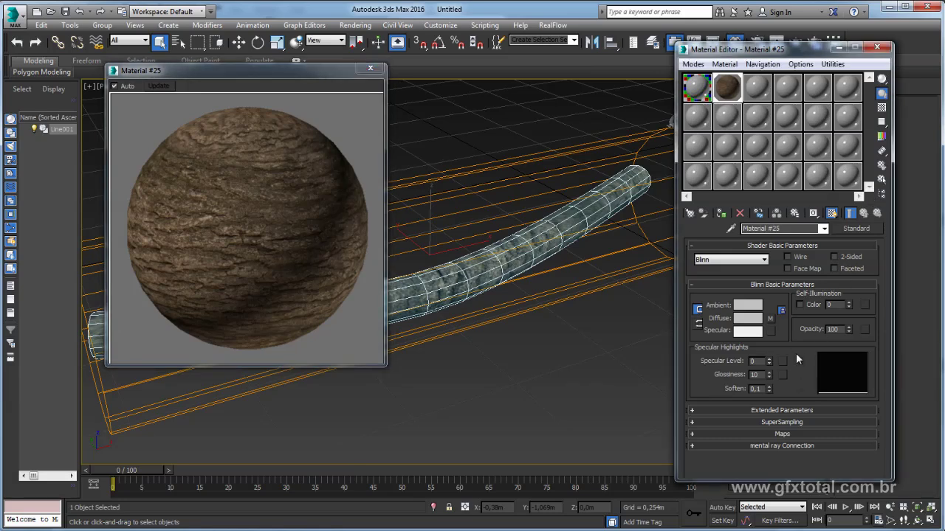
- Copy the Diffuse tree_bark.jpg map onto Displacement as an independent copy with amount 5
{"action": "left_click", "coordinate": [775, 434]}
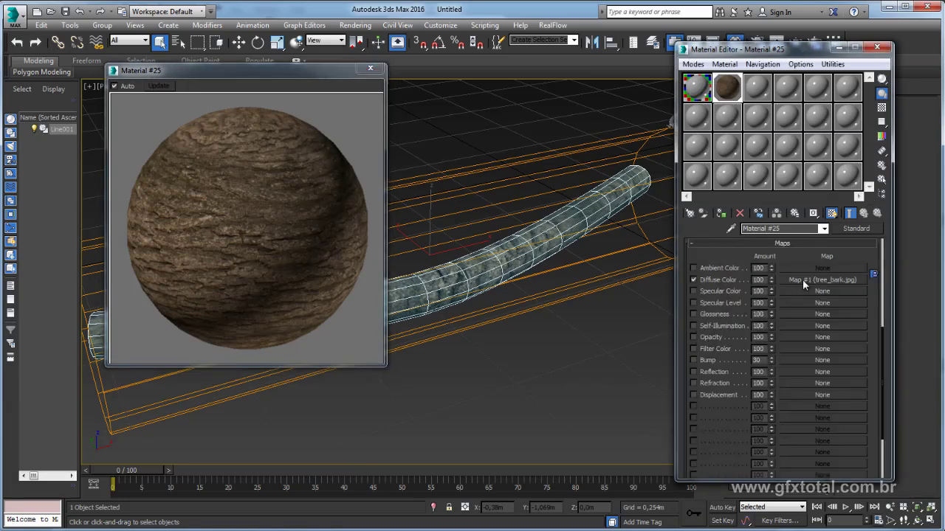
{"action": "mouse_move", "coordinate": [802, 279]}
{"action": "left_mouse_down"}
{"action": "mouse_move", "coordinate": [729, 389]}
{"action": "mouse_move", "coordinate": [800, 391]}
{"action": "left_mouse_up"}
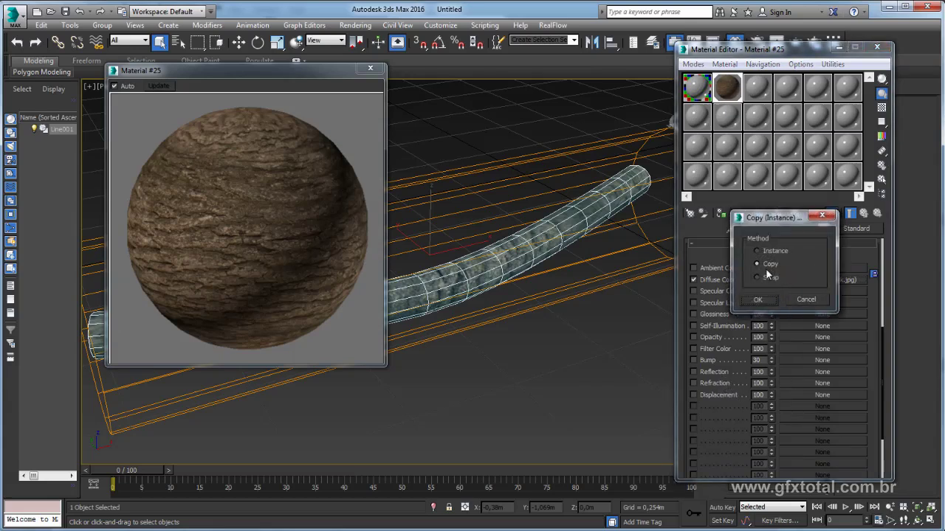
{"action": "left_click", "coordinate": [760, 300]}
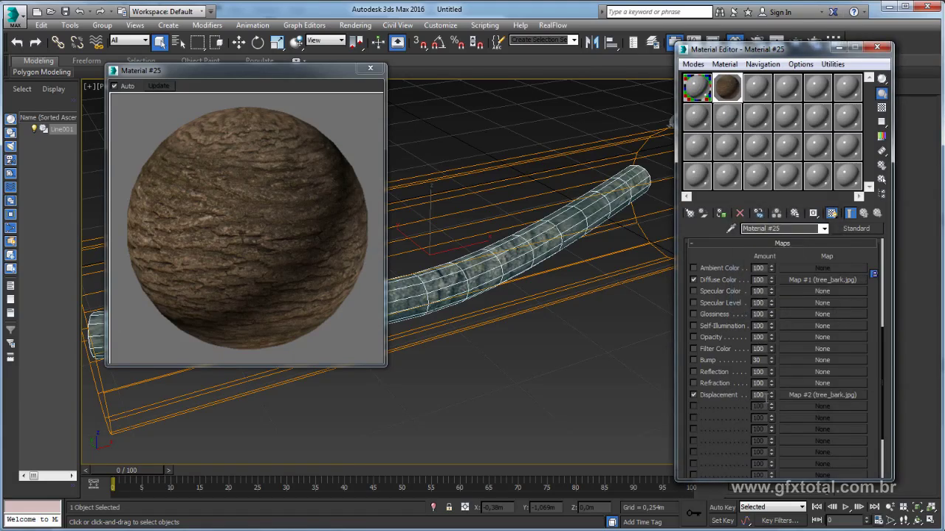
{"action": "left_click", "coordinate": [759, 395]}
{"action": "type", "text": "5"}
{"action": "key", "text": "Return"}
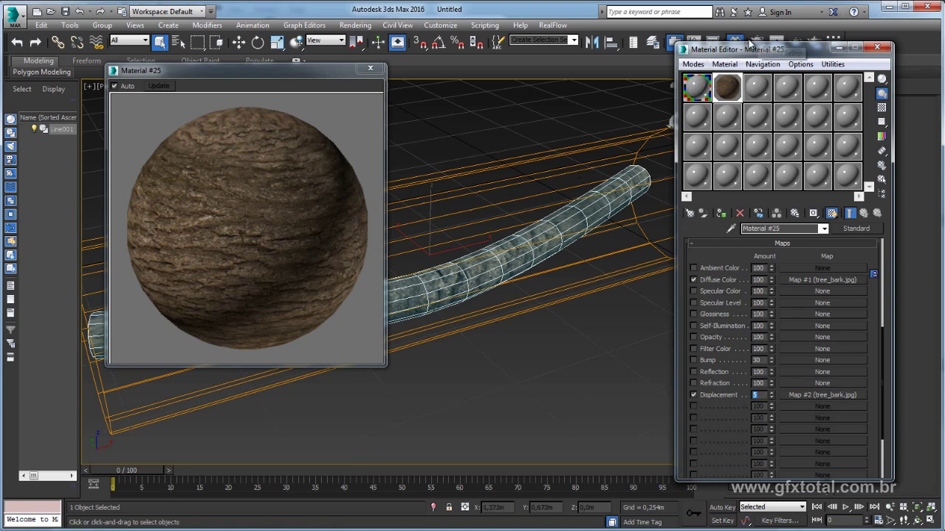
- Render the displaced tube and clone the rendered frame for comparison
{"action": "left_click_drag", "start_coordinate": [776, 49], "coordinate": [769, 102]}
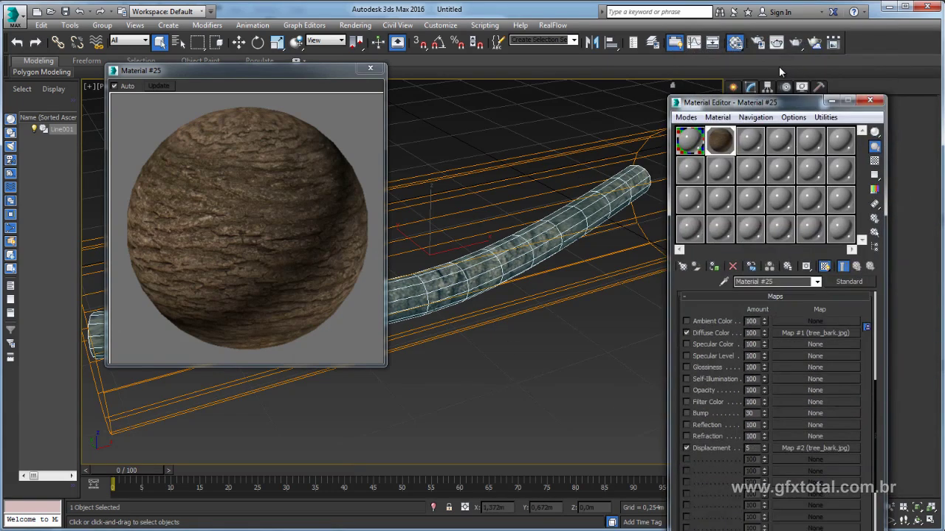
{"action": "left_click", "coordinate": [776, 42]}
{"action": "left_click_drag", "start_coordinate": [344, 96], "coordinate": [486, 111]}
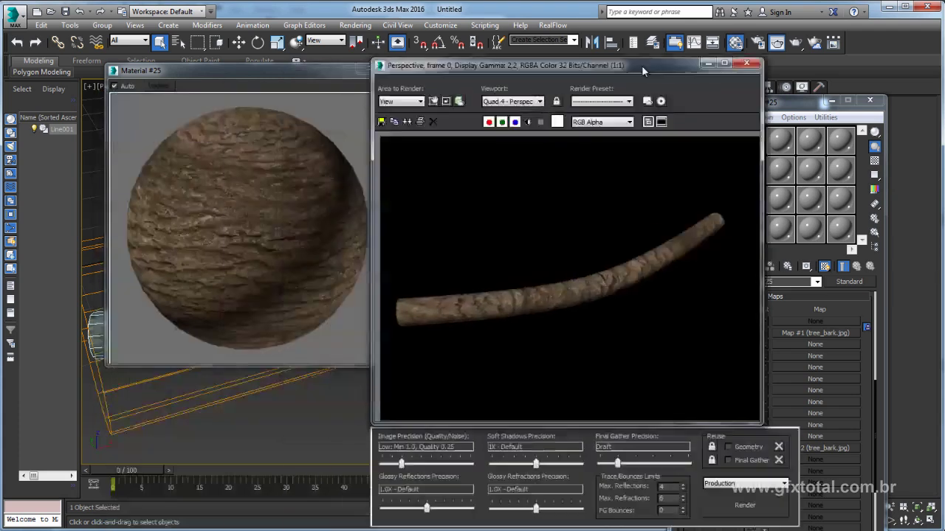
{"action": "left_click", "coordinate": [446, 117]}
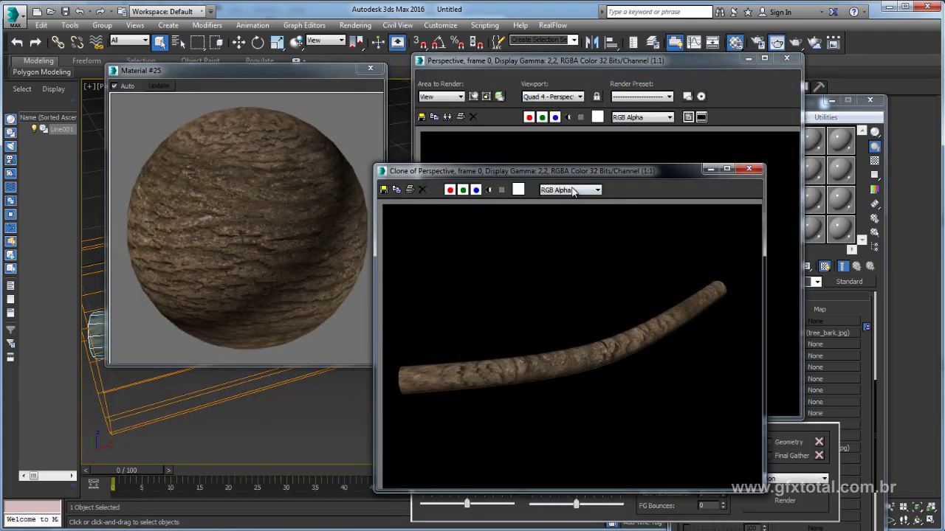
{"action": "left_click_drag", "start_coordinate": [578, 172], "coordinate": [250, 122]}
{"action": "left_click", "coordinate": [766, 509]}
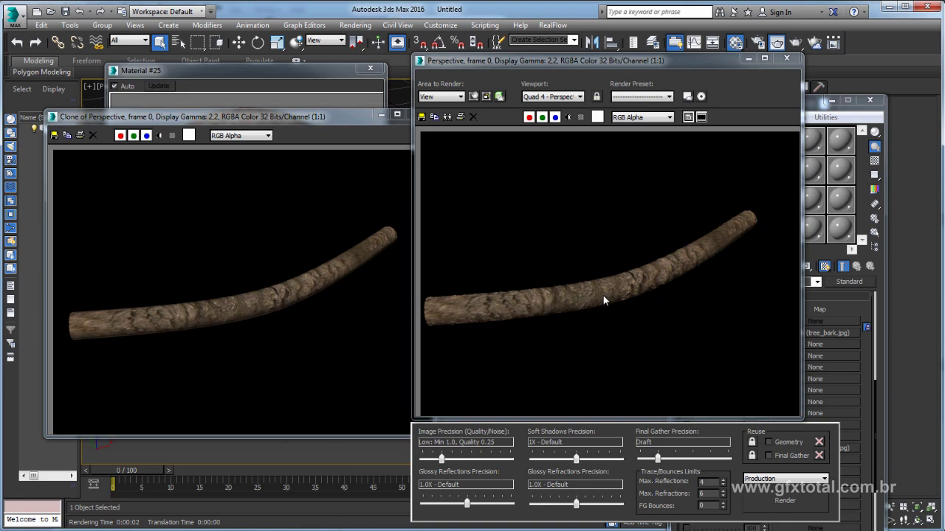
- Raise the displacement amount to 50 and render the tube again
{"action": "left_click_drag", "start_coordinate": [738, 62], "coordinate": [594, 57]}
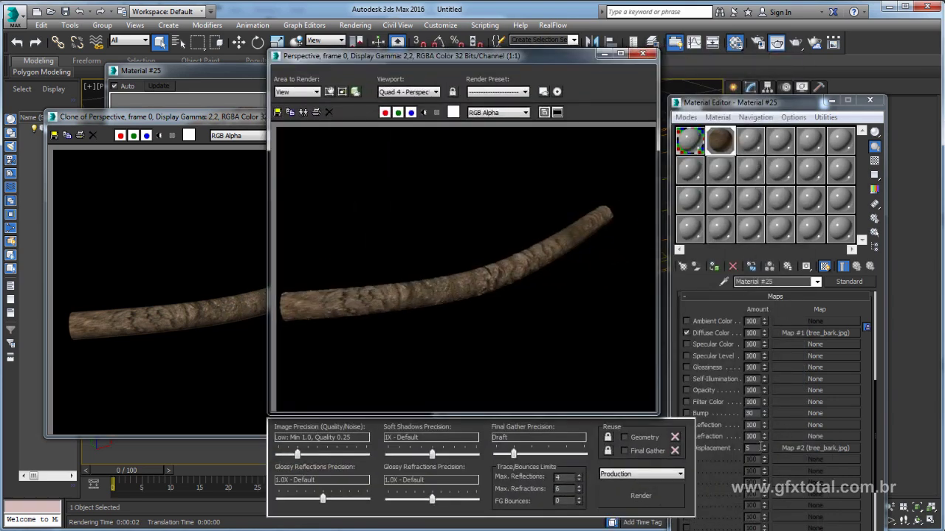
{"action": "type", "text": "0"}
{"action": "key", "text": "Return"}
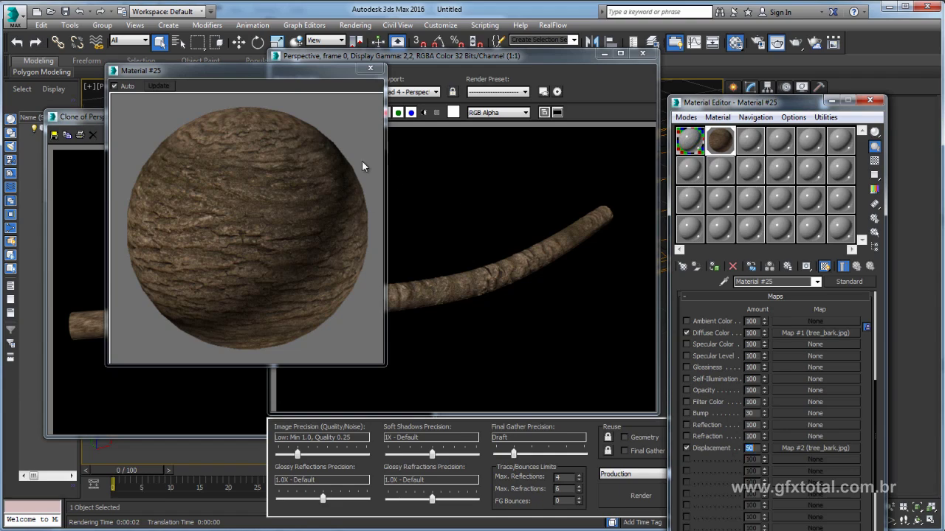
{"action": "left_click", "coordinate": [369, 70]}
{"action": "left_click_drag", "start_coordinate": [494, 57], "coordinate": [616, 70]}
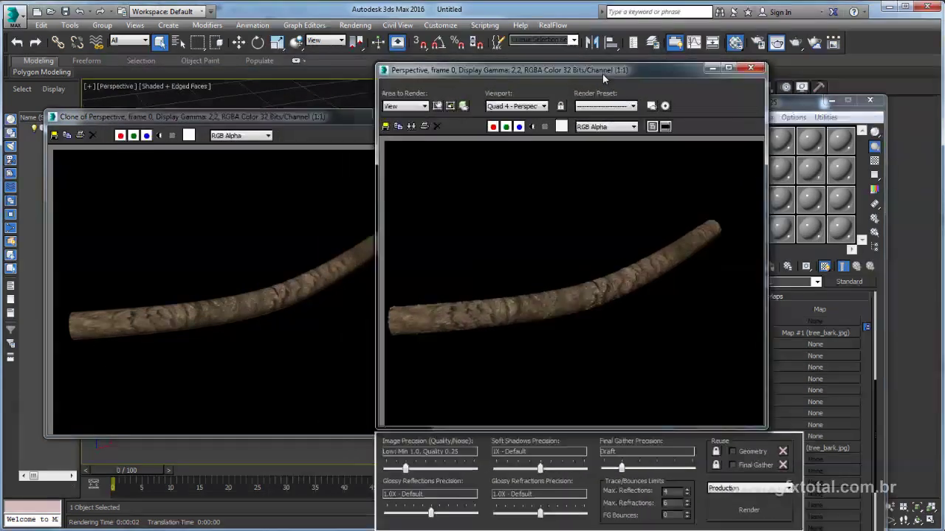
{"action": "left_click", "coordinate": [768, 513]}
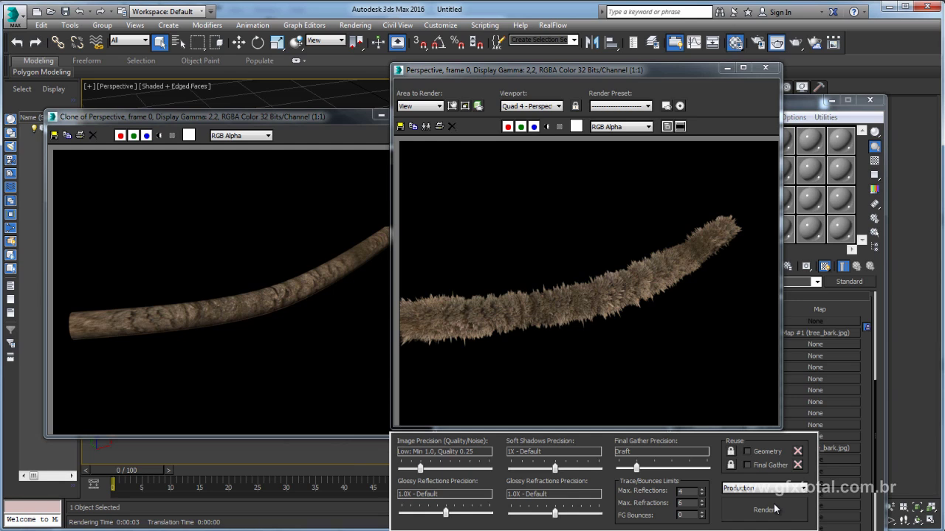
- Set displacement to 8, re-render, and close both render windows and the Material Editor
{"action": "left_click_drag", "start_coordinate": [667, 71], "coordinate": [436, 74]}
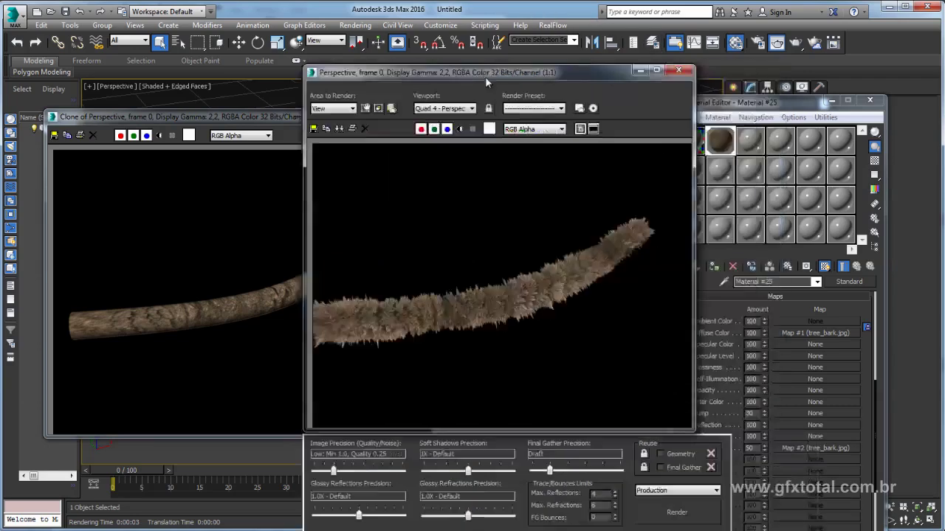
{"action": "double_click", "coordinate": [755, 451]}
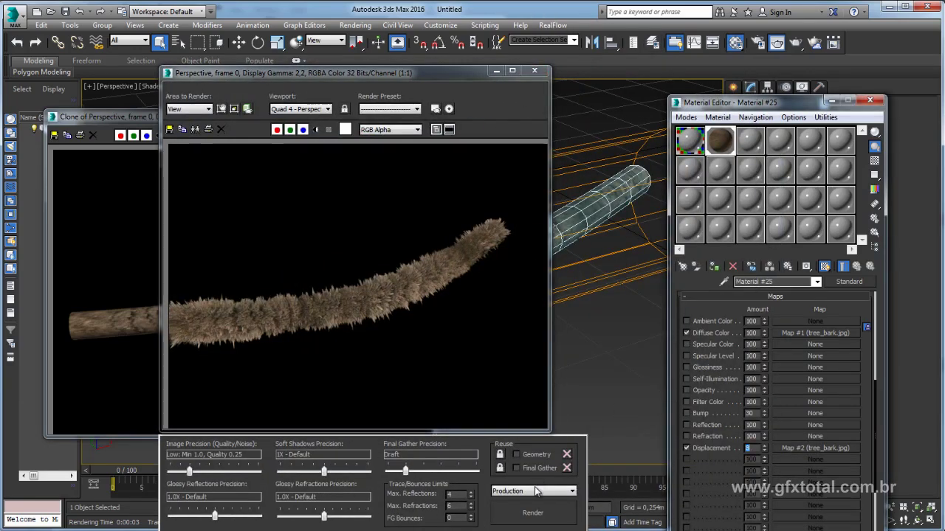
{"action": "left_click", "coordinate": [533, 512]}
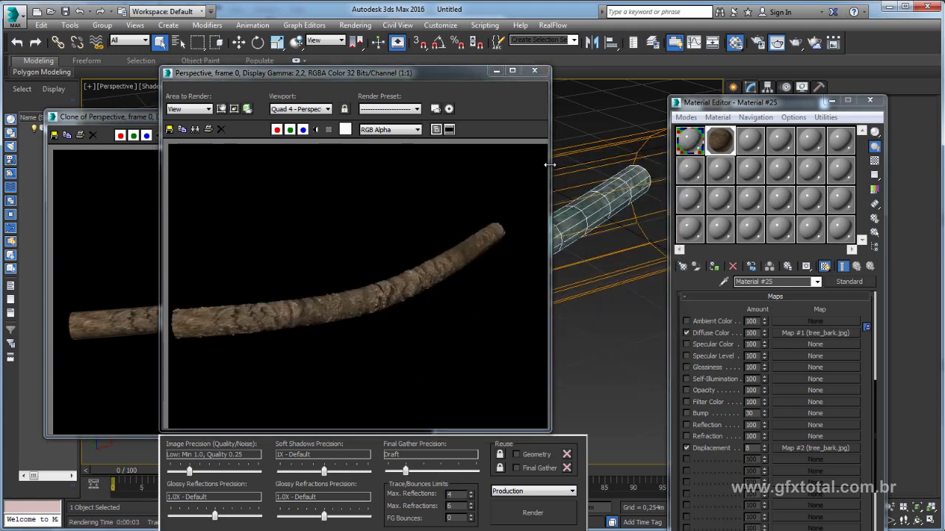
{"action": "left_click", "coordinate": [534, 71]}
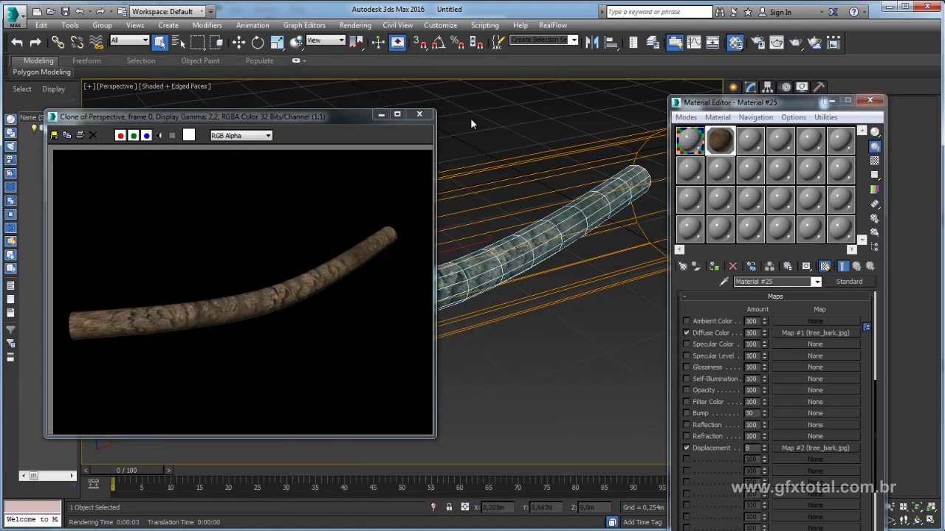
{"action": "left_click", "coordinate": [417, 116]}
{"action": "left_click", "coordinate": [869, 100]}
- Shift-move a copy of the tube out beside the original as Line002
{"action": "scroll", "coordinate": [583, 240], "scroll_direction": "down", "scroll_amount": 4}
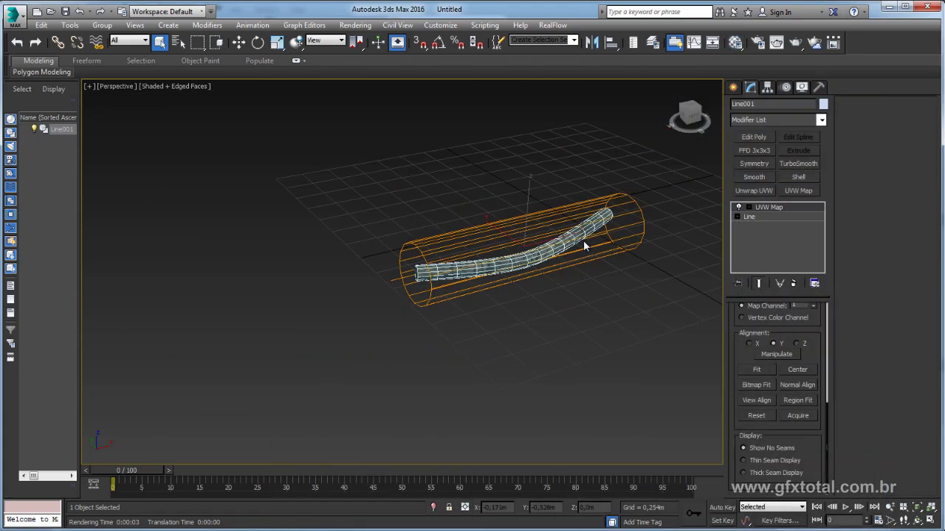
{"action": "scroll", "coordinate": [583, 240], "scroll_direction": "up", "scroll_amount": 1}
{"action": "mouse_move", "coordinate": [583, 242]}
{"action": "middle_mouse_down", "text": "alt"}
{"action": "mouse_move", "coordinate": [602, 272]}
{"action": "mouse_move", "coordinate": [424, 281]}
{"action": "middle_mouse_up", "text": "alt"}
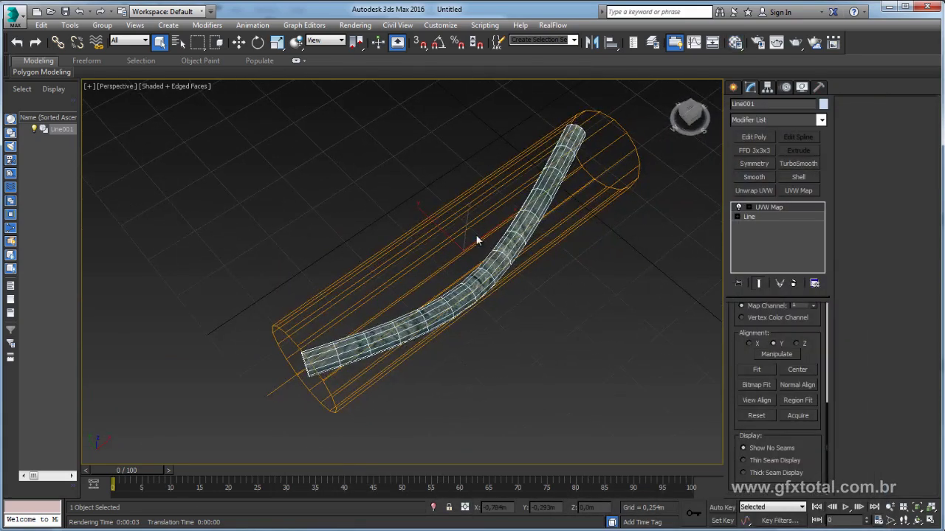
{"action": "key", "text": "w"}
{"action": "left_click_drag", "start_coordinate": [443, 251], "coordinate": [482, 290], "text": "shift"}
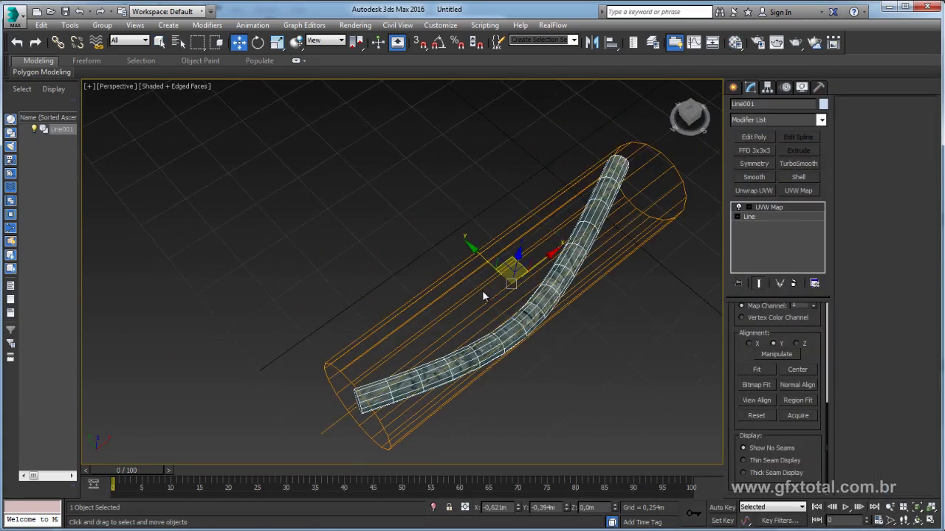
{"action": "left_click_drag", "start_coordinate": [358, 195], "coordinate": [299, 136], "text": "shift"}
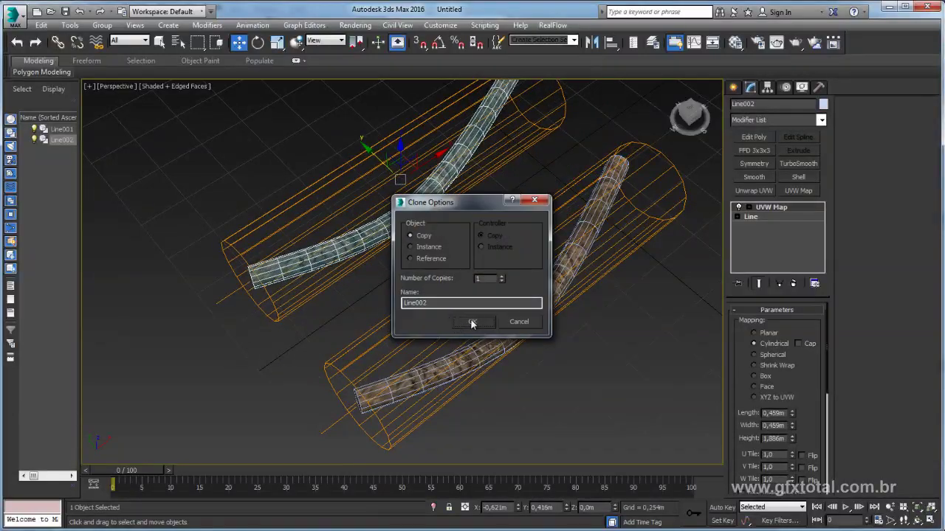
{"action": "key", "text": "Return"}
- Bend Line002 into an S-curve by raising and rotating its middle vertex
{"action": "left_click", "coordinate": [736, 217]}
{"action": "left_click", "coordinate": [759, 226]}
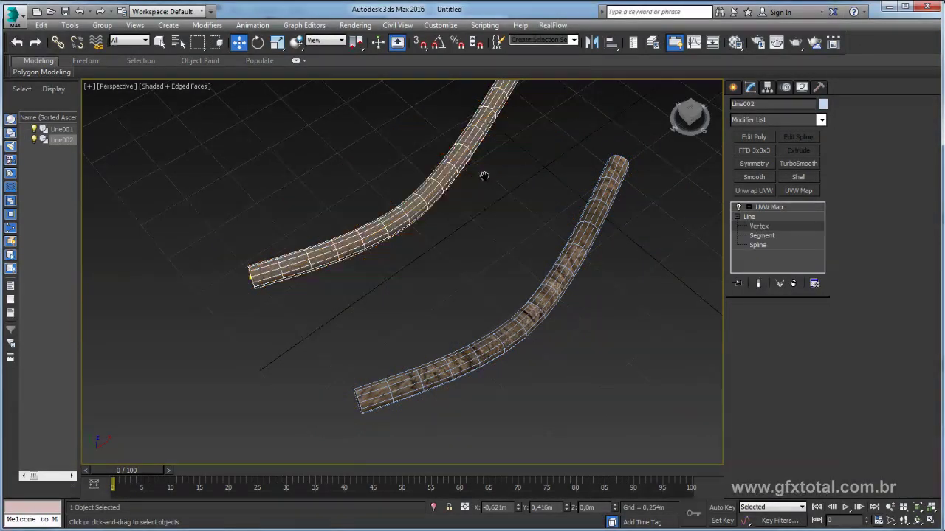
{"action": "middle_click_drag", "start_coordinate": [483, 175], "coordinate": [509, 264]}
{"action": "left_click", "coordinate": [393, 313]}
{"action": "middle_click_drag", "start_coordinate": [355, 308], "coordinate": [363, 282], "text": "alt"}
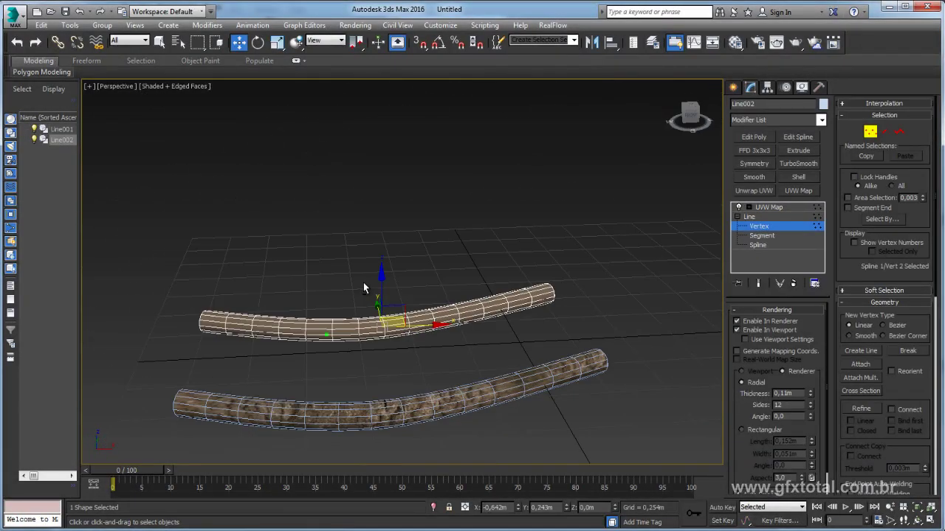
{"action": "mouse_move", "coordinate": [378, 284]}
{"action": "left_mouse_down"}
{"action": "mouse_move", "coordinate": [378, 253]}
{"action": "mouse_move", "coordinate": [435, 278]}
{"action": "left_mouse_up"}
{"action": "key", "text": "e"}
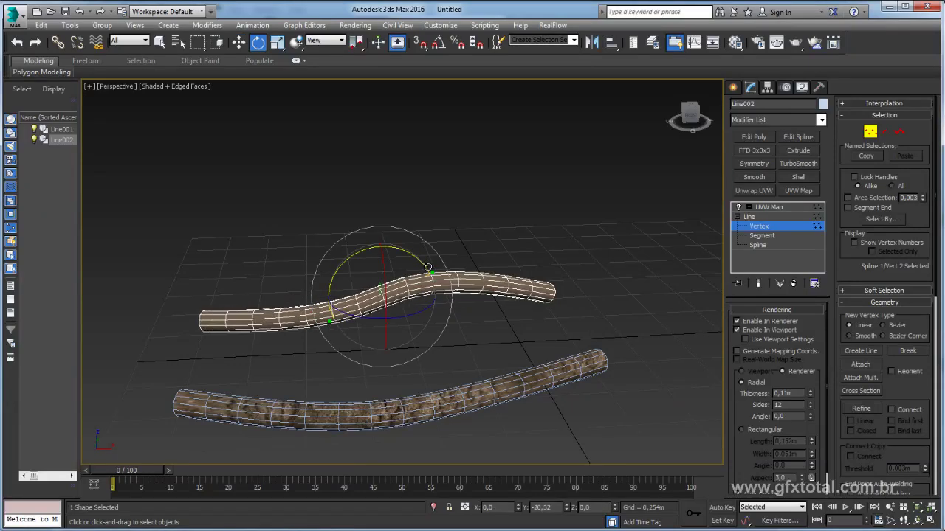
- Rotate the whole Line002 object to point in a new direction
{"action": "left_click", "coordinate": [749, 216]}
{"action": "left_click", "coordinate": [768, 207]}
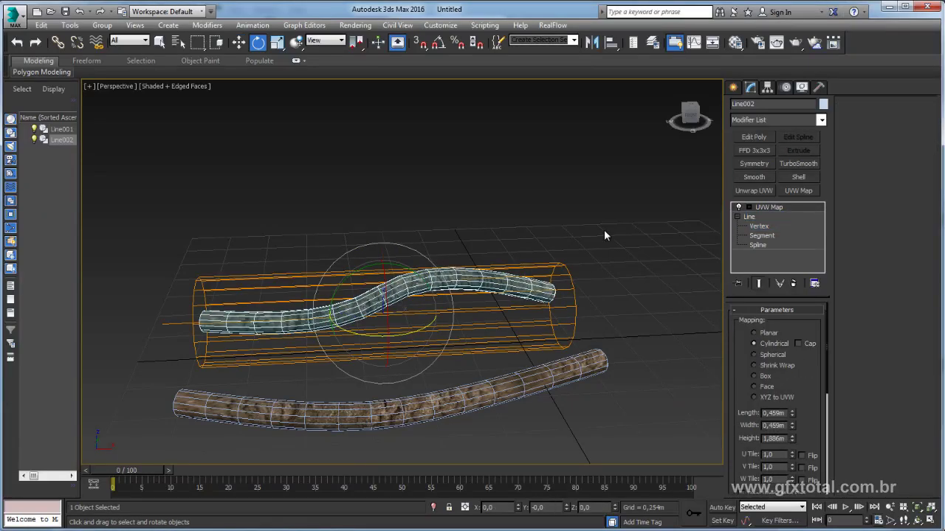
{"action": "left_click", "coordinate": [553, 236]}
{"action": "mouse_move", "coordinate": [502, 239]}
{"action": "middle_mouse_down", "text": "alt"}
{"action": "mouse_move", "coordinate": [624, 275]}
{"action": "mouse_move", "coordinate": [591, 243]}
{"action": "mouse_move", "coordinate": [480, 262]}
{"action": "middle_mouse_up", "text": "alt"}
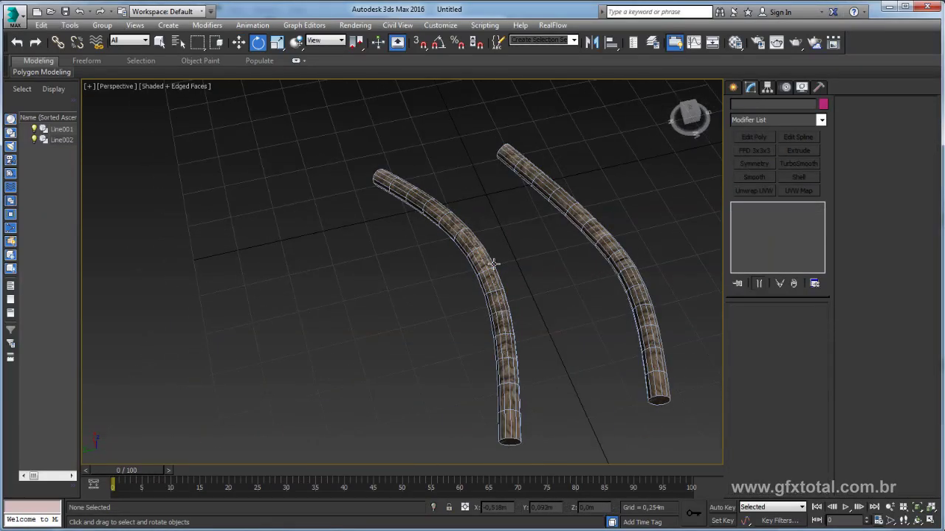
{"action": "left_click", "coordinate": [478, 261]}
{"action": "left_click_drag", "start_coordinate": [478, 261], "coordinate": [450, 398]}
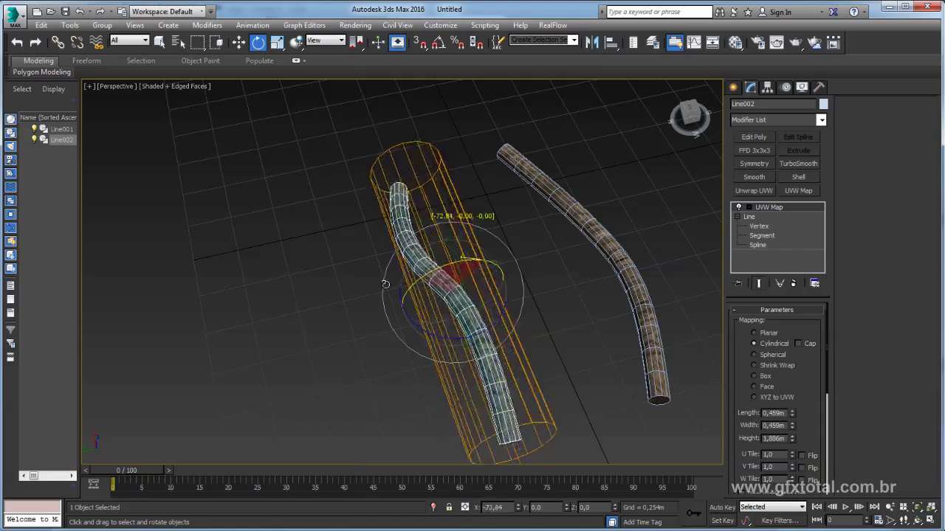
{"action": "key", "text": "w"}
{"action": "middle_click_drag", "start_coordinate": [420, 304], "coordinate": [473, 294], "text": "alt"}
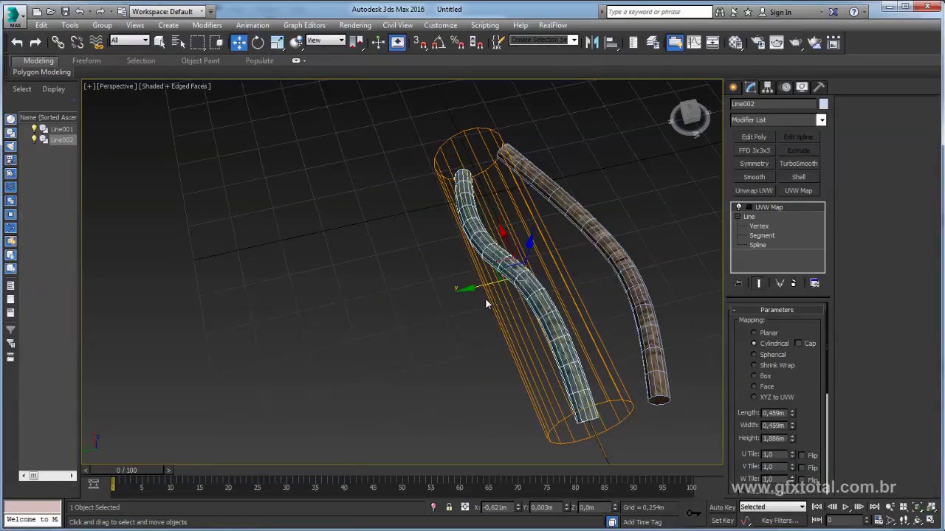
- Clone another copy, Line003, and reshape its bend by moving and rotating a vertex
{"action": "left_click_drag", "start_coordinate": [473, 294], "coordinate": [357, 286], "text": "shift"}
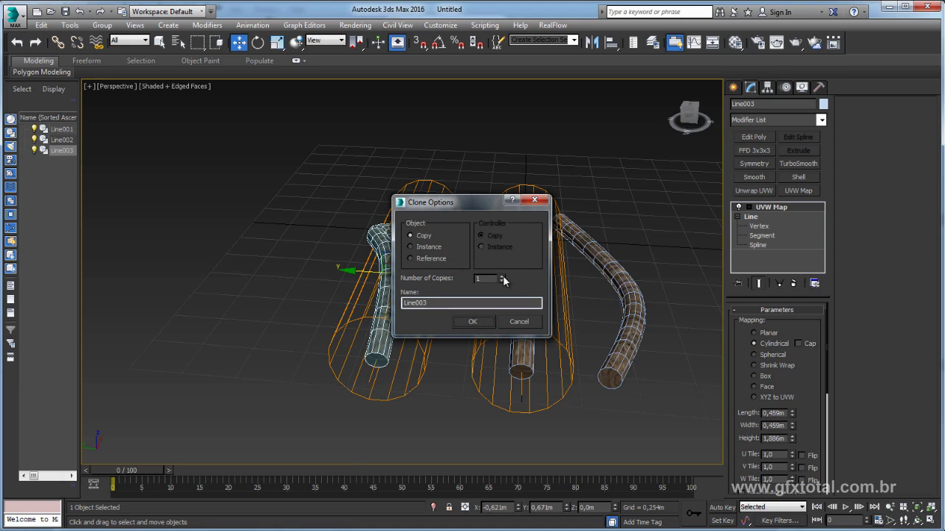
{"action": "left_click", "coordinate": [486, 323]}
{"action": "middle_click_drag", "start_coordinate": [453, 322], "coordinate": [472, 295], "text": "alt"}
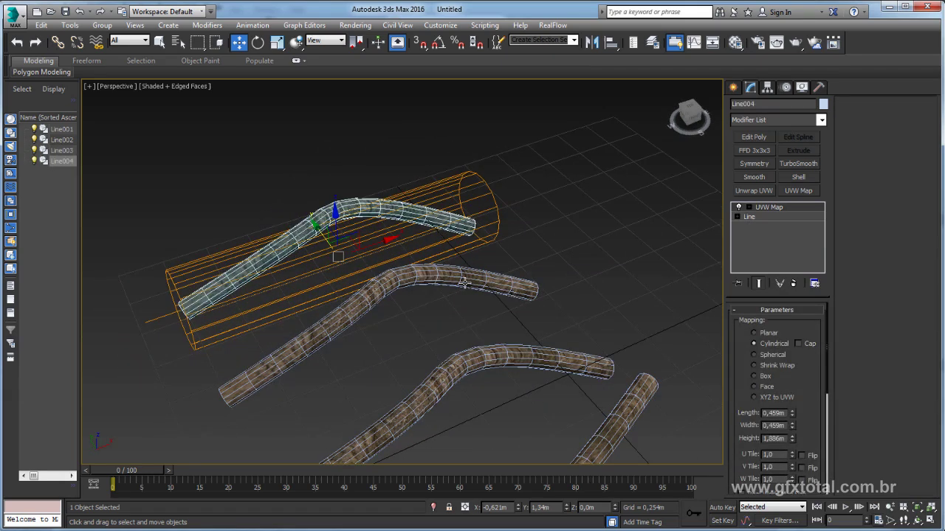
{"action": "left_click", "coordinate": [737, 216]}
{"action": "left_click", "coordinate": [759, 226]}
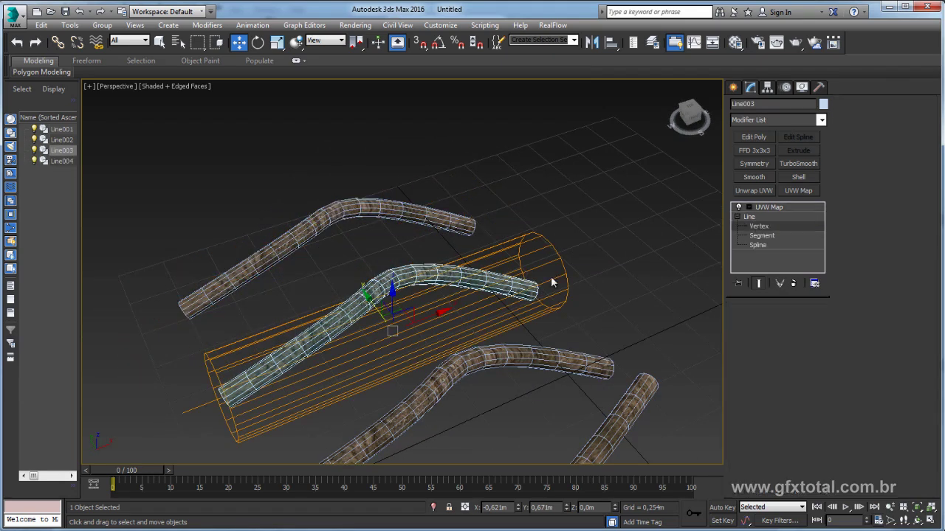
{"action": "mouse_move", "coordinate": [422, 273]}
{"action": "middle_mouse_down", "text": "alt"}
{"action": "mouse_move", "coordinate": [397, 287]}
{"action": "mouse_move", "coordinate": [384, 274]}
{"action": "middle_mouse_up", "text": "alt"}
{"action": "mouse_move", "coordinate": [383, 275]}
{"action": "left_mouse_down"}
{"action": "mouse_move", "coordinate": [336, 300]}
{"action": "mouse_move", "coordinate": [456, 295]}
{"action": "left_mouse_up"}
{"action": "key", "text": "e"}
{"action": "left_click", "coordinate": [736, 216]}
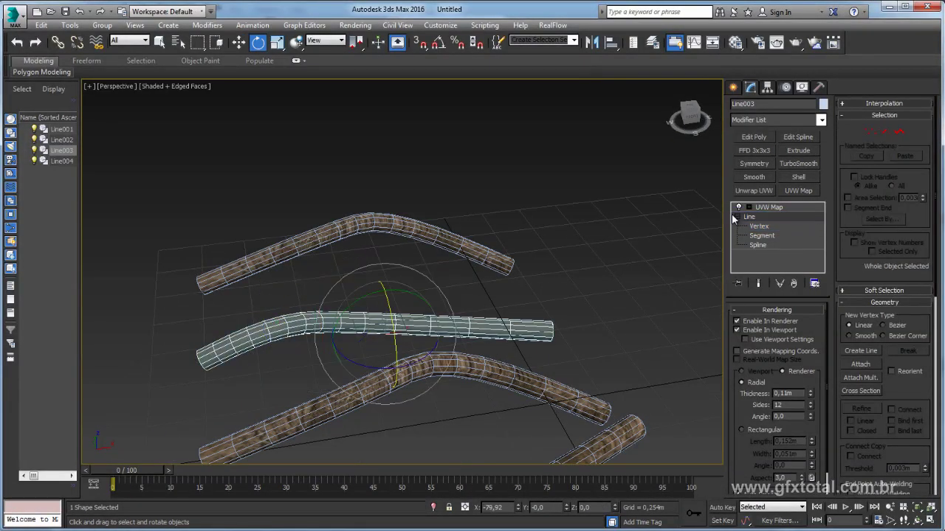
- Reshape Line004's bend by moving and rotating its vertex so it differs
{"action": "left_click", "coordinate": [745, 207]}
{"action": "left_click", "coordinate": [736, 217]}
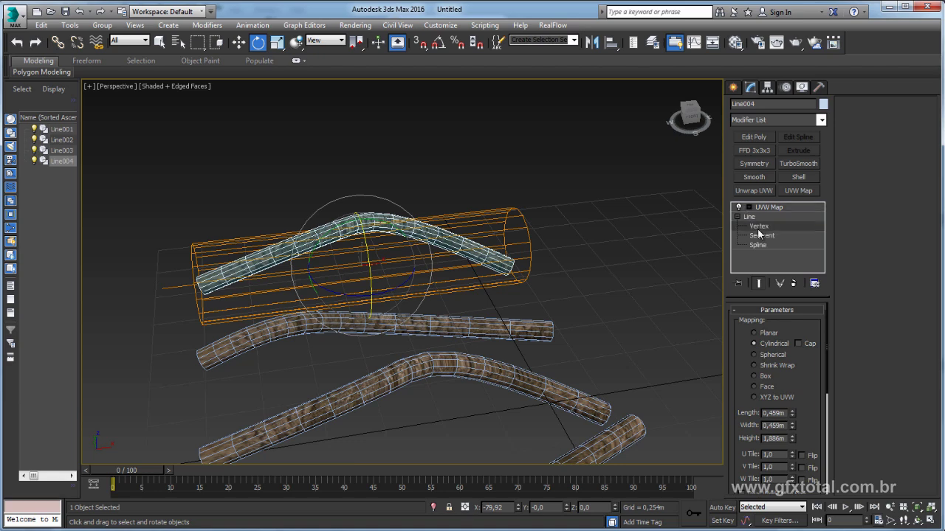
{"action": "left_click", "coordinate": [758, 226]}
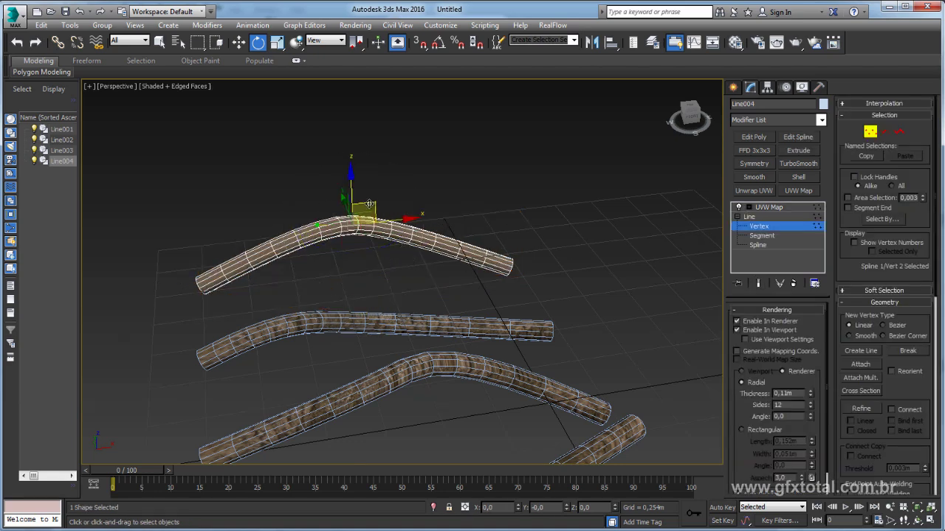
{"action": "key", "text": "w"}
{"action": "mouse_move", "coordinate": [366, 209]}
{"action": "left_mouse_down"}
{"action": "mouse_move", "coordinate": [389, 236]}
{"action": "mouse_move", "coordinate": [597, 211]}
{"action": "left_mouse_up"}
{"action": "key", "text": "e"}
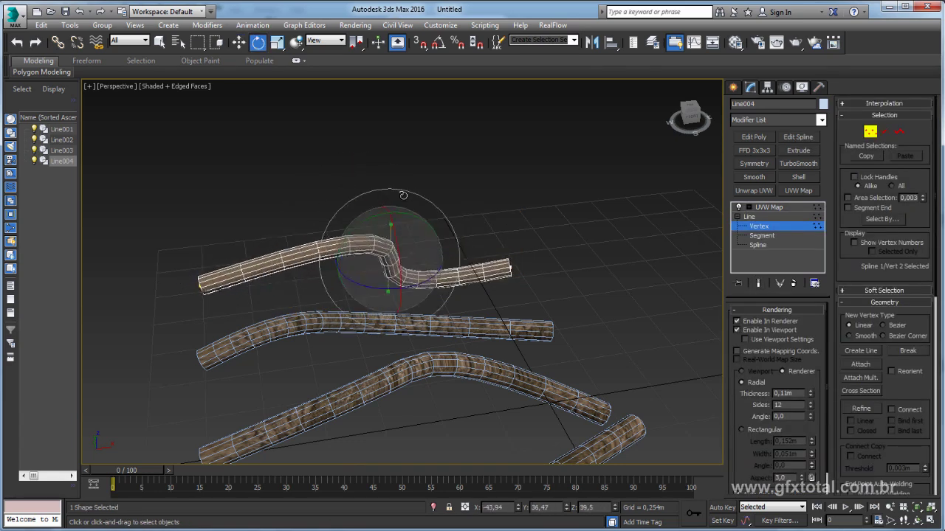
- Exit vertex editing, deselect Line004, and orbit so the tubes stand upright
{"action": "left_click", "coordinate": [762, 225]}
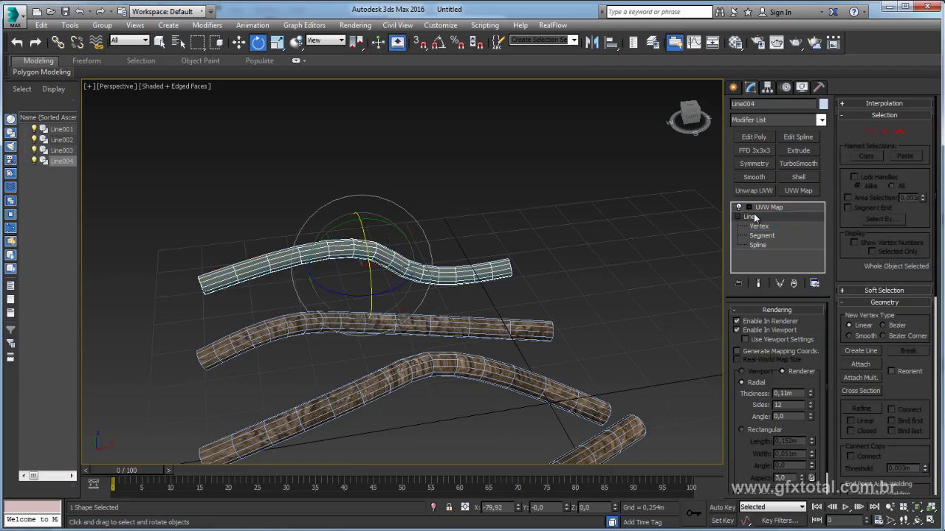
{"action": "left_click", "coordinate": [736, 217]}
{"action": "left_click", "coordinate": [768, 207]}
{"action": "scroll", "coordinate": [499, 246], "scroll_direction": "down", "scroll_amount": 4}
{"action": "middle_click_drag", "start_coordinate": [499, 246], "coordinate": [641, 268], "text": "alt"}
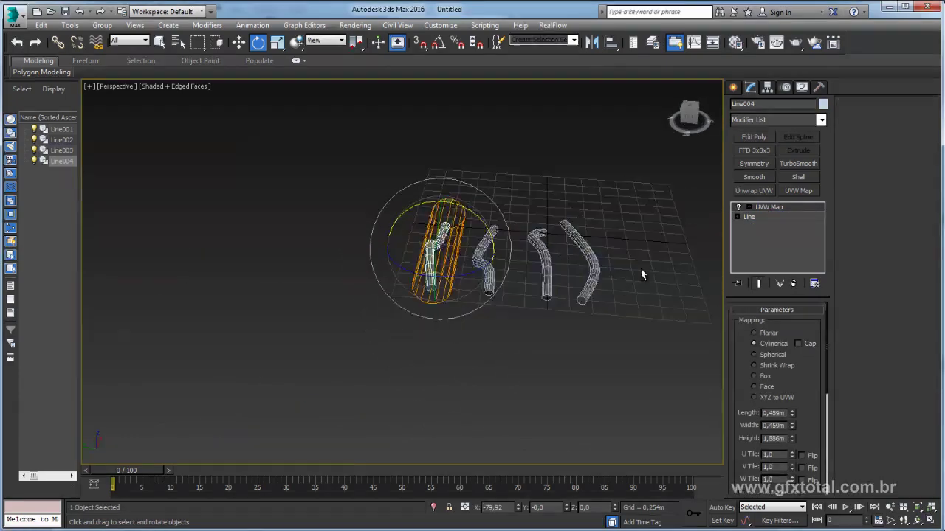
{"action": "left_click", "coordinate": [614, 248]}
{"action": "scroll", "coordinate": [614, 248], "scroll_direction": "up", "scroll_amount": 3}
{"action": "scroll", "coordinate": [546, 344], "scroll_direction": "up", "scroll_amount": 2}
{"action": "mouse_move", "coordinate": [546, 344]}
{"action": "middle_mouse_down", "text": "alt"}
{"action": "mouse_move", "coordinate": [531, 362]}
{"action": "mouse_move", "coordinate": [561, 244]}
{"action": "mouse_move", "coordinate": [628, 247]}
{"action": "mouse_move", "coordinate": [500, 285]}
{"action": "mouse_move", "coordinate": [468, 186]}
{"action": "mouse_move", "coordinate": [431, 242]}
{"action": "mouse_move", "coordinate": [468, 302]}
{"action": "mouse_move", "coordinate": [458, 217]}
{"action": "mouse_move", "coordinate": [401, 211]}
{"action": "middle_mouse_up", "text": "alt"}
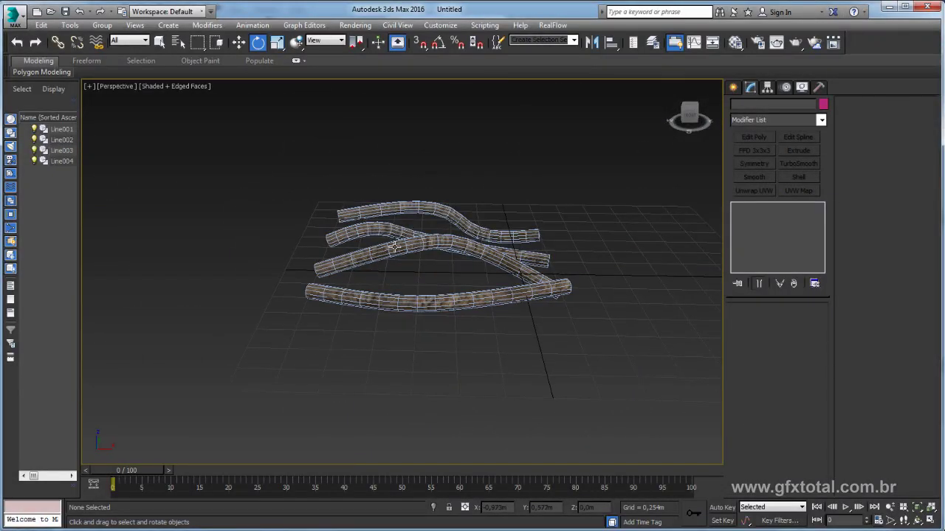
{"action": "left_click_drag", "start_coordinate": [534, 148], "coordinate": [405, 389]}
{"action": "right_click", "coordinate": [429, 242]}
{"action": "mouse_move", "coordinate": [457, 360]}
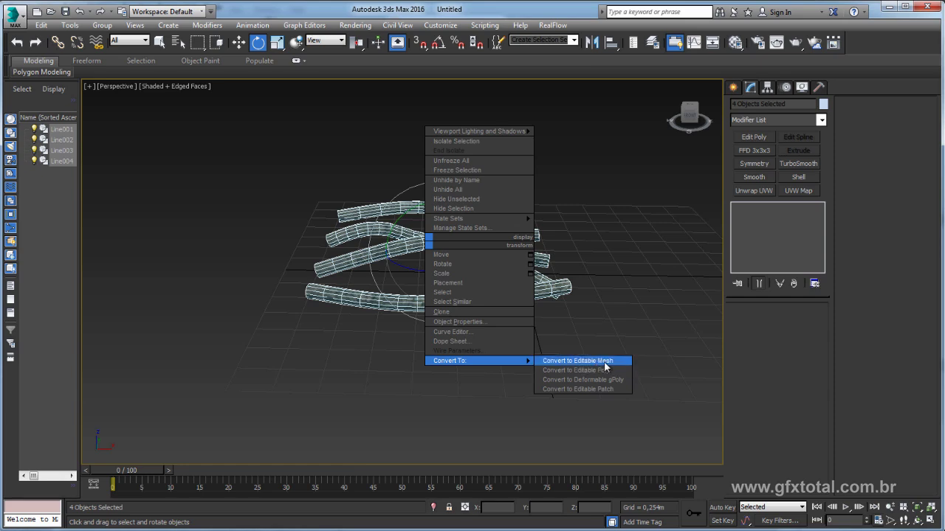
{"action": "left_click", "coordinate": [623, 276]}
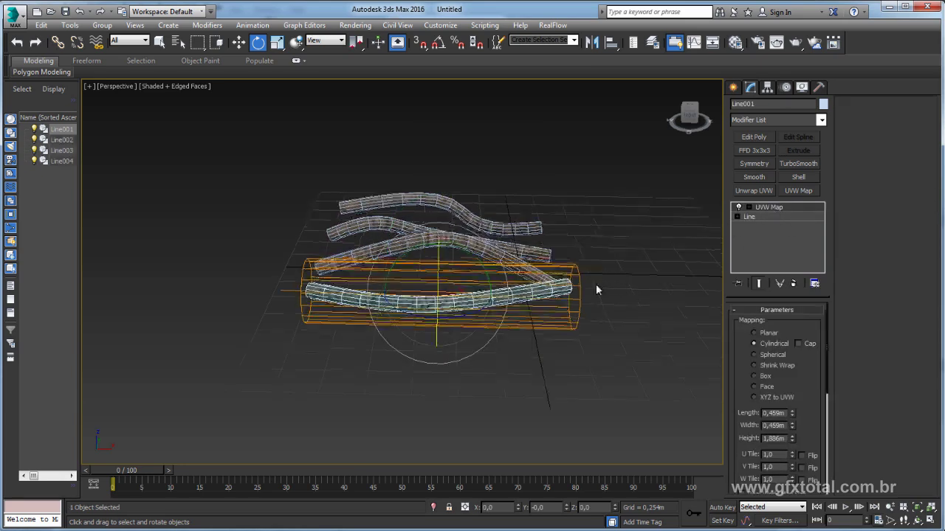
- Stretch Line001's bottom end vertex far to the right along X
{"action": "middle_click_drag", "start_coordinate": [555, 297], "coordinate": [597, 293], "text": "alt"}
{"action": "left_click", "coordinate": [737, 216]}
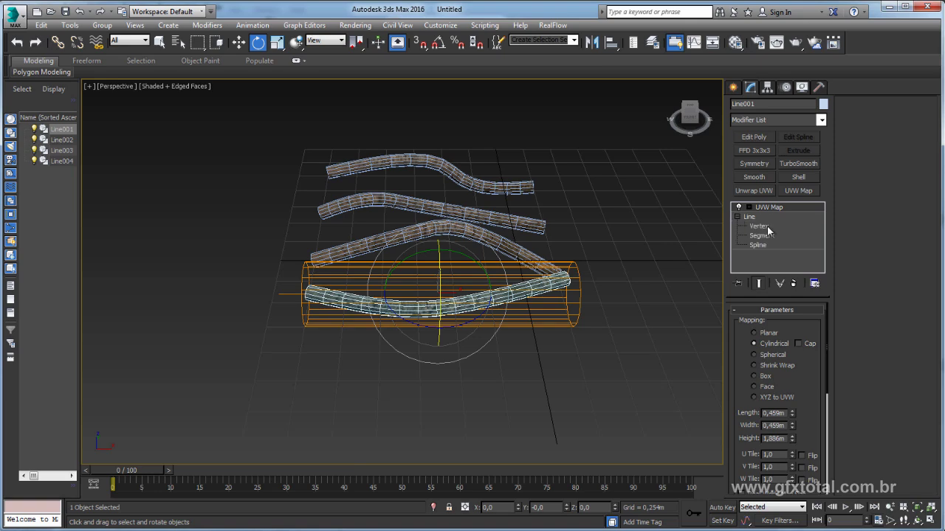
{"action": "left_click", "coordinate": [758, 226]}
{"action": "middle_click_drag", "start_coordinate": [521, 281], "coordinate": [389, 194]}
{"action": "left_click_drag", "start_coordinate": [347, 263], "coordinate": [485, 421]}
{"action": "scroll", "coordinate": [448, 237], "scroll_direction": "down", "scroll_amount": 3}
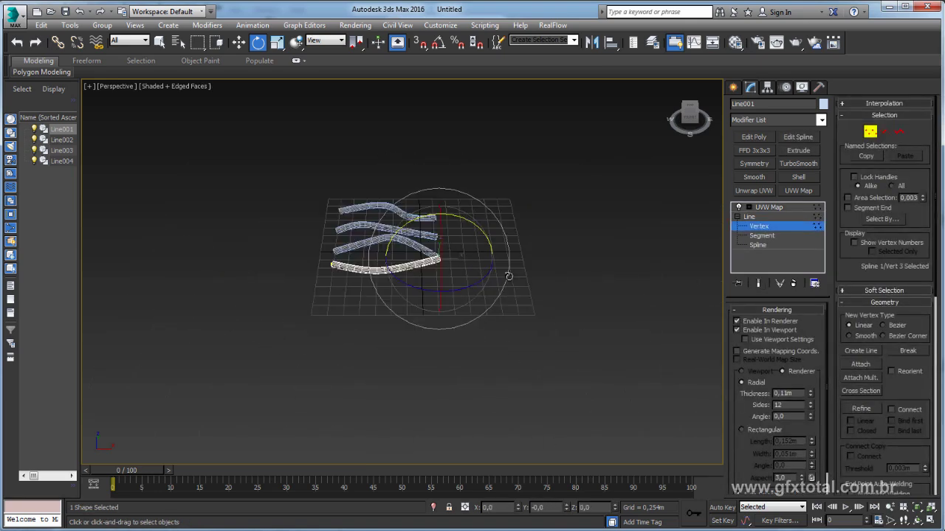
{"action": "key", "text": "w"}
{"action": "mouse_move", "coordinate": [347, 263]}
{"action": "left_mouse_down"}
{"action": "mouse_move", "coordinate": [573, 270]}
{"action": "mouse_move", "coordinate": [698, 263]}
{"action": "left_mouse_up"}
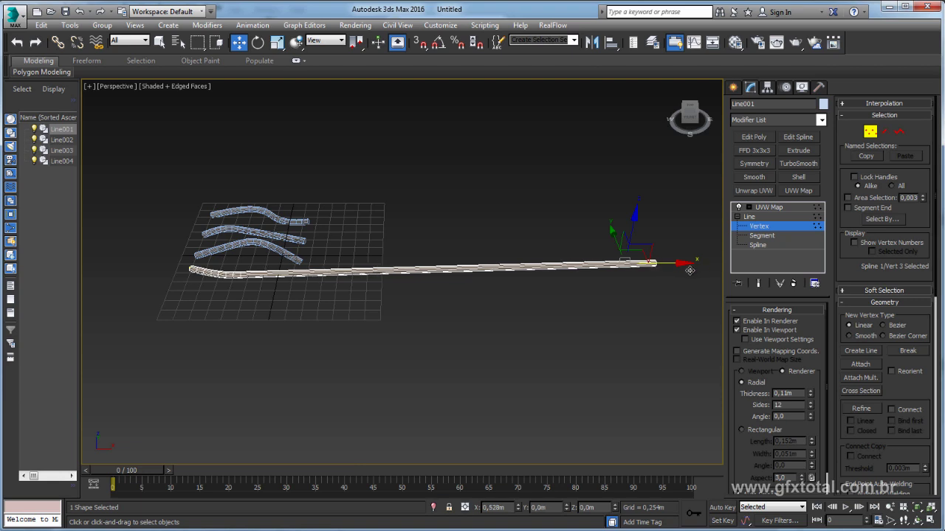
- Stretch the end vertices of Line002 and Line003 far right to full length
{"action": "left_click", "coordinate": [754, 221]}
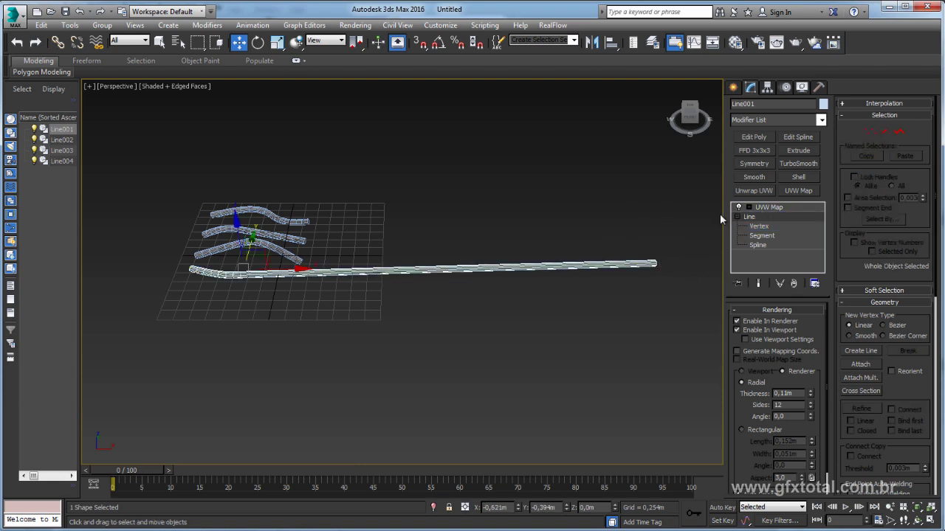
{"action": "left_click", "coordinate": [286, 256]}
{"action": "left_click", "coordinate": [759, 226]}
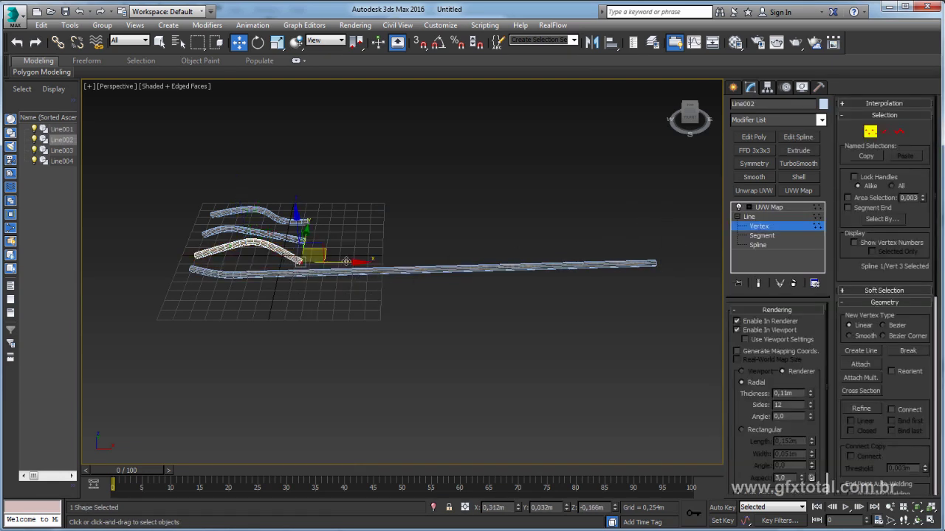
{"action": "left_click_drag", "start_coordinate": [348, 263], "coordinate": [671, 263]}
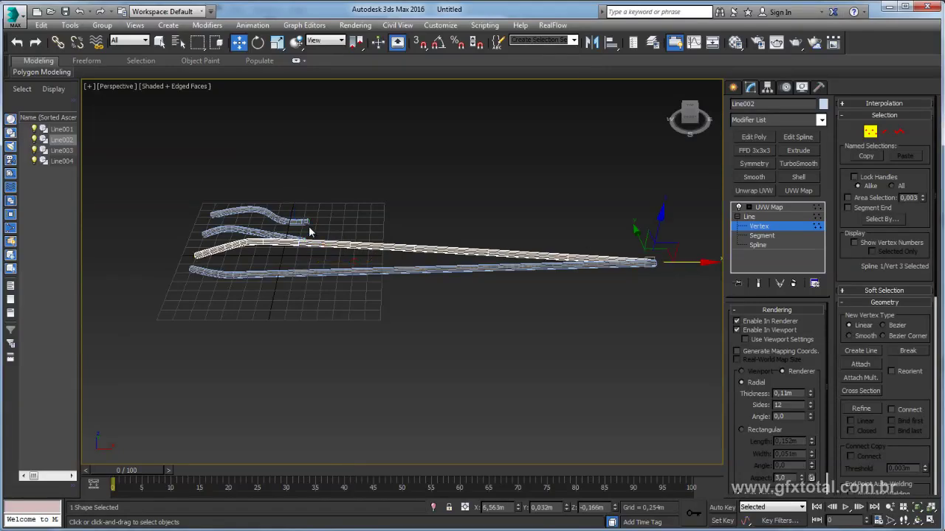
{"action": "left_click", "coordinate": [767, 219]}
{"action": "left_click", "coordinate": [278, 236]}
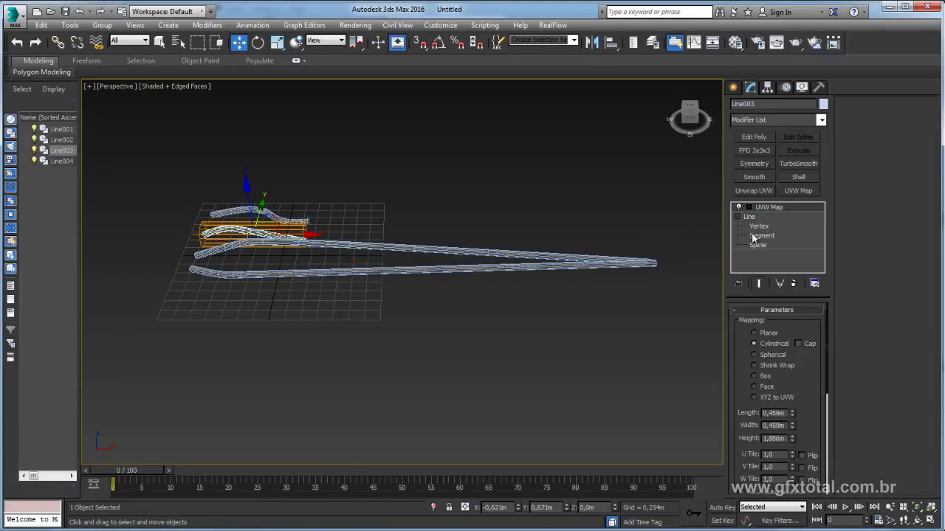
{"action": "left_click", "coordinate": [759, 226]}
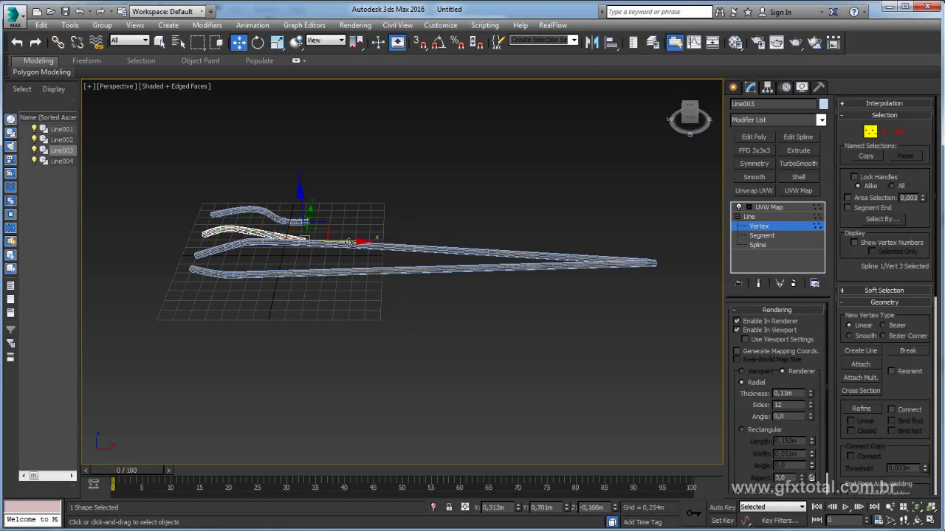
{"action": "left_click_drag", "start_coordinate": [348, 242], "coordinate": [648, 241]}
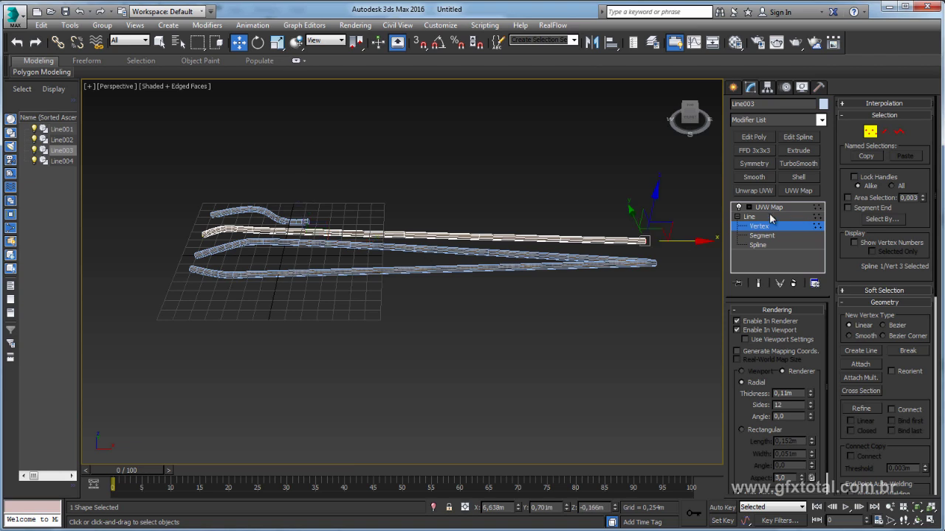
{"action": "left_click", "coordinate": [771, 218]}
- Stretch Line004's end vertex far right to the same length
{"action": "left_click", "coordinate": [304, 220]}
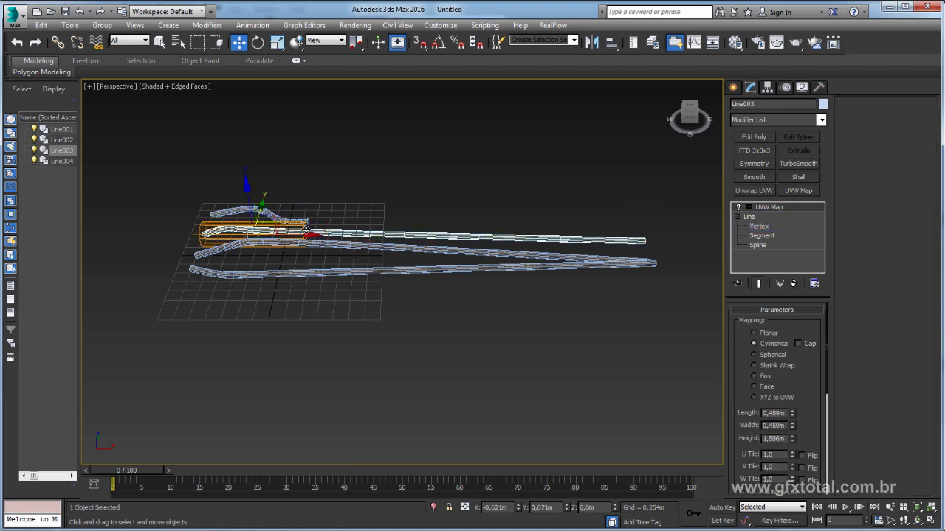
{"action": "left_click", "coordinate": [736, 217]}
{"action": "left_click", "coordinate": [759, 226]}
{"action": "left_click", "coordinate": [306, 220]}
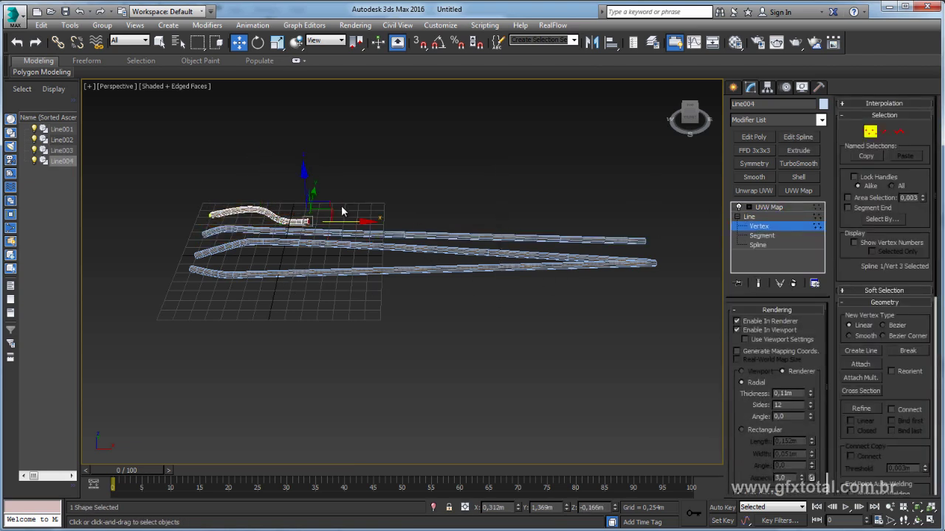
{"action": "left_click_drag", "start_coordinate": [346, 220], "coordinate": [685, 224]}
{"action": "mouse_move", "coordinate": [684, 224]}
{"action": "middle_mouse_down", "text": "alt"}
{"action": "mouse_move", "coordinate": [642, 298]}
{"action": "mouse_move", "coordinate": [673, 224]}
{"action": "middle_mouse_up", "text": "alt"}
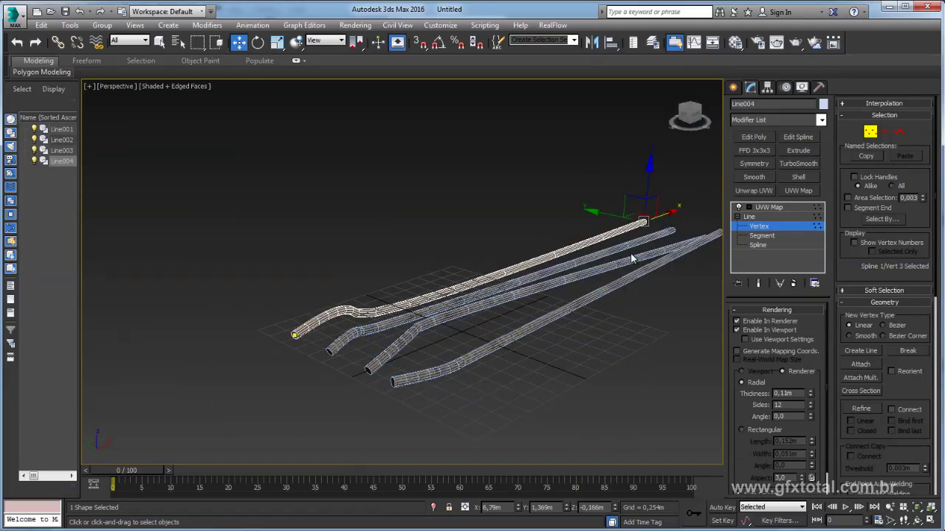
{"action": "mouse_move", "coordinate": [498, 304]}
{"action": "middle_mouse_down", "text": "alt"}
{"action": "mouse_move", "coordinate": [471, 305]}
{"action": "mouse_move", "coordinate": [461, 324]}
{"action": "middle_mouse_up", "text": "alt"}
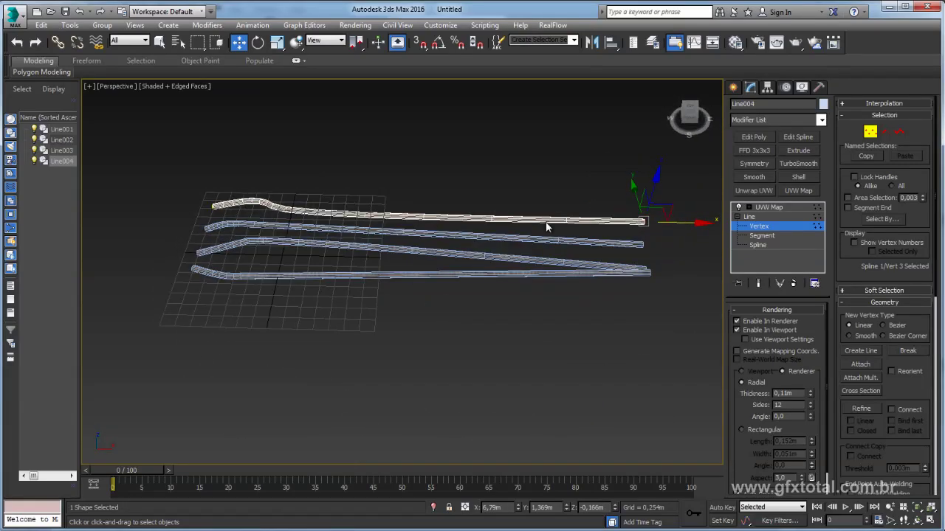
{"action": "left_click", "coordinate": [736, 214]}
{"action": "mouse_move", "coordinate": [697, 233]}
{"action": "middle_mouse_down", "text": "alt"}
{"action": "mouse_move", "coordinate": [694, 214]}
{"action": "mouse_move", "coordinate": [705, 214]}
{"action": "middle_mouse_up", "text": "alt"}
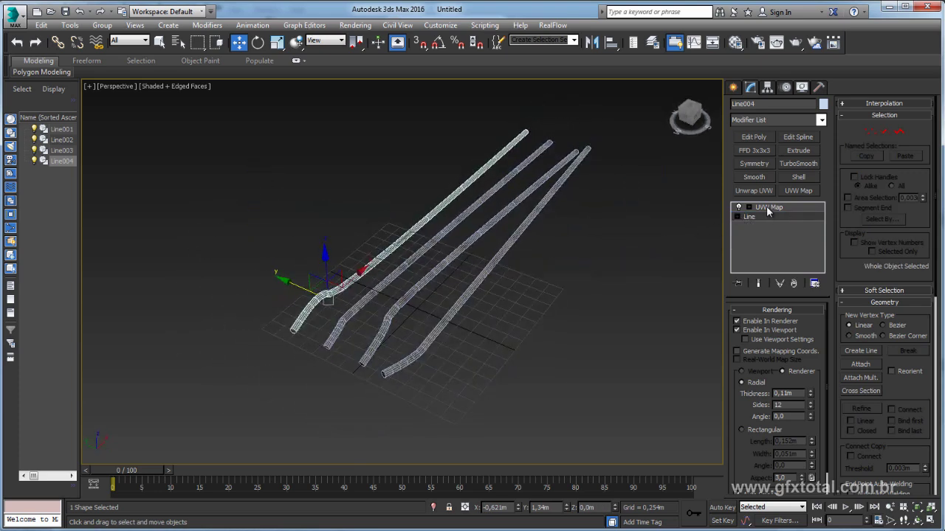
- Delete the UVW Map modifier from Line002
{"action": "left_click", "coordinate": [768, 209]}
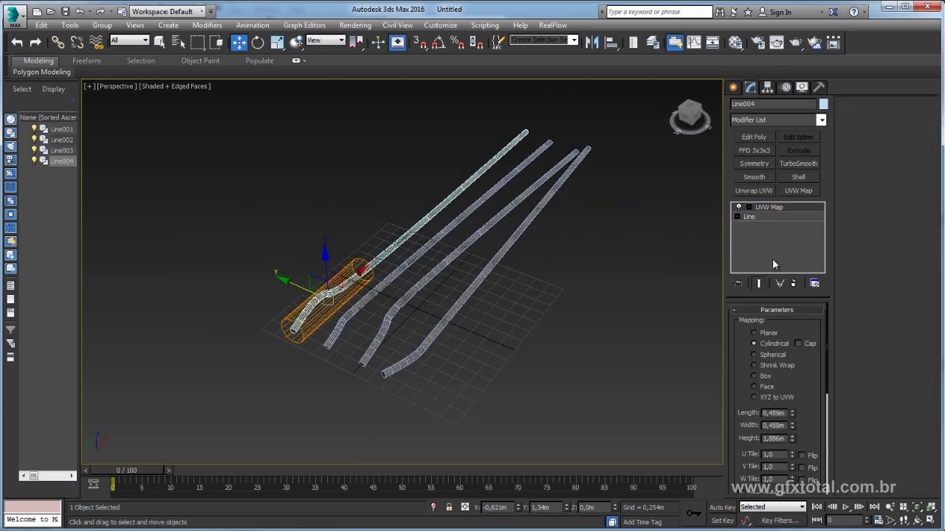
{"action": "left_click", "coordinate": [399, 266]}
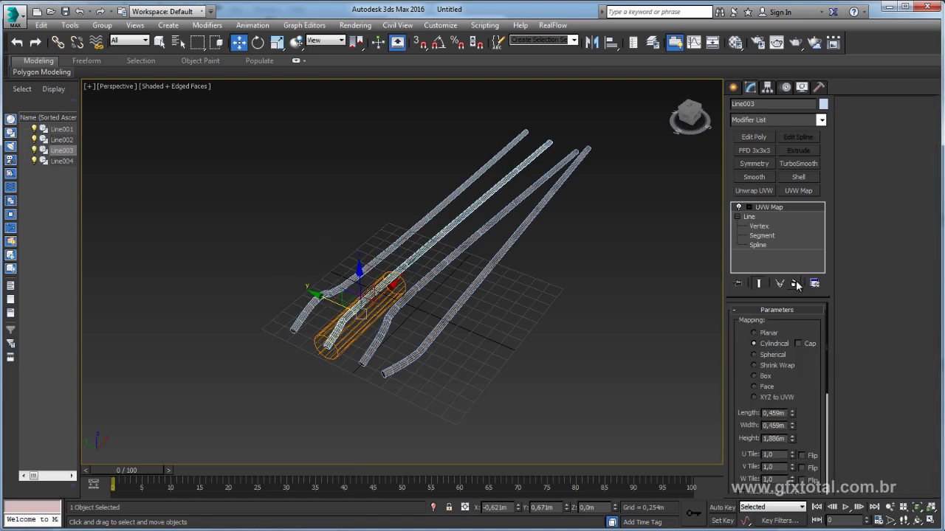
{"action": "left_click", "coordinate": [470, 265]}
{"action": "left_click", "coordinate": [792, 284]}
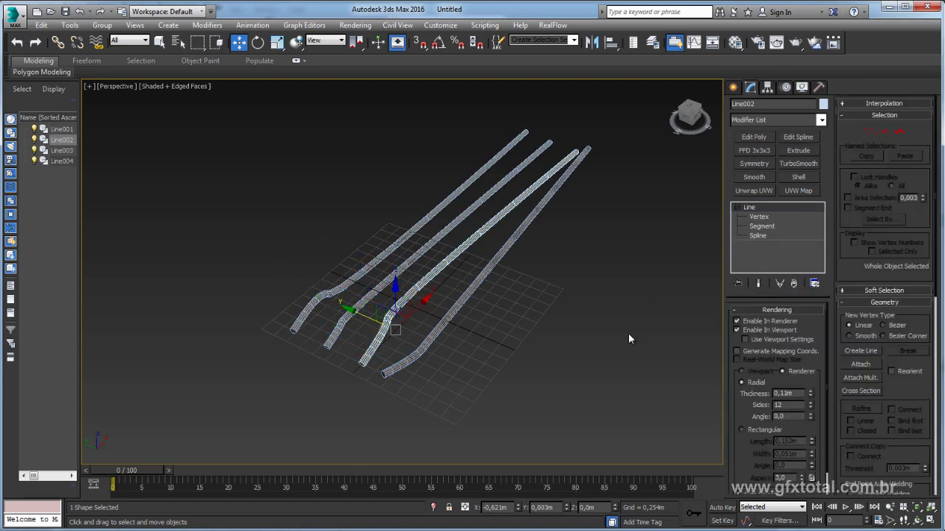
- Attach the first of the other branches to Line001's base shape
{"action": "left_click", "coordinate": [469, 290]}
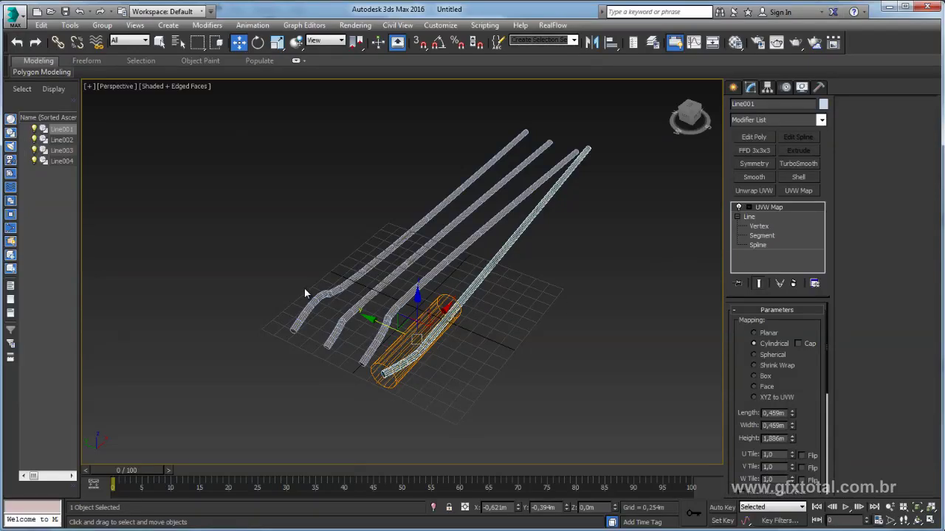
{"action": "left_click", "coordinate": [751, 217]}
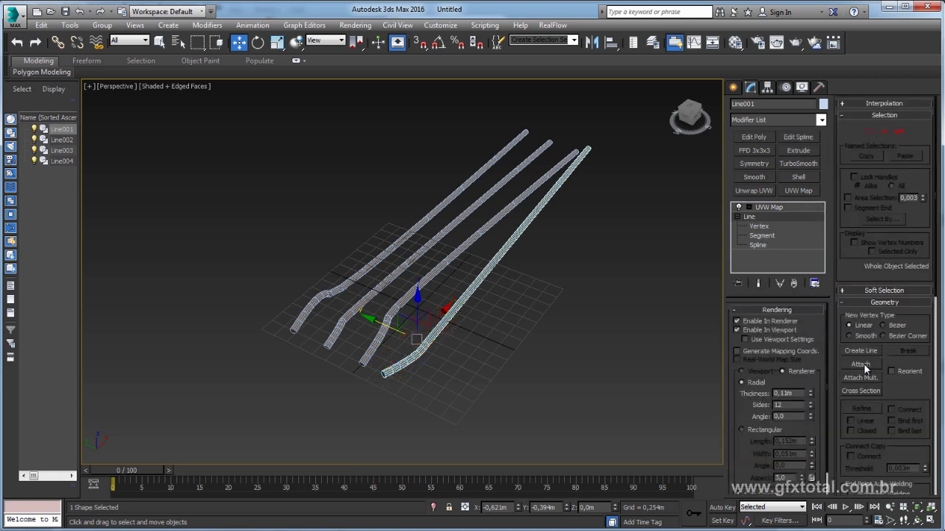
{"action": "left_click", "coordinate": [861, 364]}
{"action": "left_click", "coordinate": [425, 292]}
- Attach the remaining two branches to Line001 and end Attach mode
{"action": "left_click", "coordinate": [405, 268]}
{"action": "left_click", "coordinate": [380, 254]}
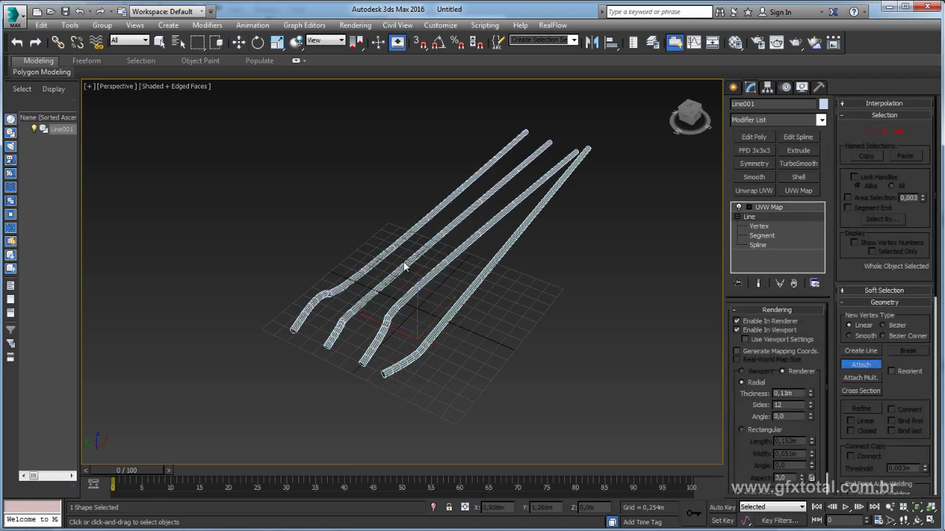
{"action": "right_click", "coordinate": [673, 245]}
- Select Line001's UVW Map modifier and orbit to inspect the bark texture
{"action": "left_click", "coordinate": [769, 209]}
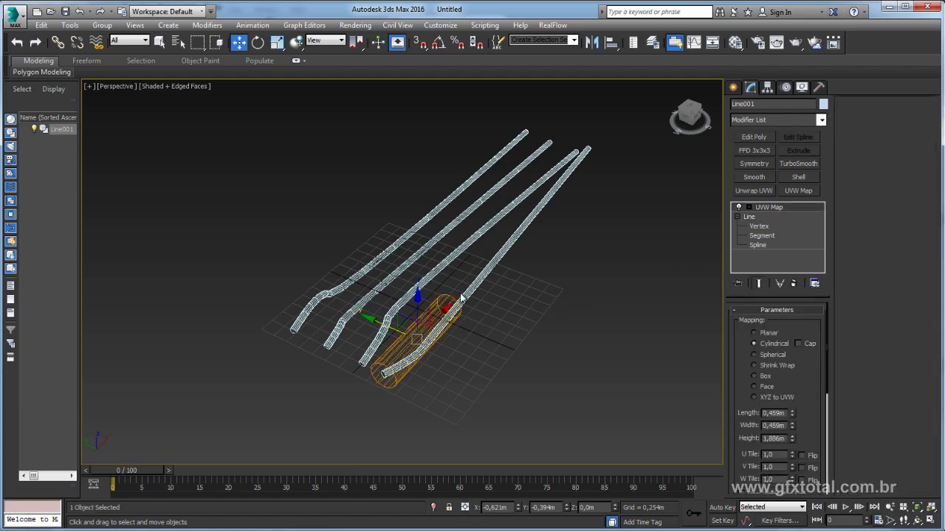
{"action": "mouse_move", "coordinate": [460, 297]}
{"action": "middle_mouse_down", "text": "alt"}
{"action": "mouse_move", "coordinate": [457, 322]}
{"action": "mouse_move", "coordinate": [381, 304]}
{"action": "middle_mouse_up", "text": "alt"}
{"action": "scroll", "coordinate": [381, 304], "scroll_direction": "up", "scroll_amount": 5}
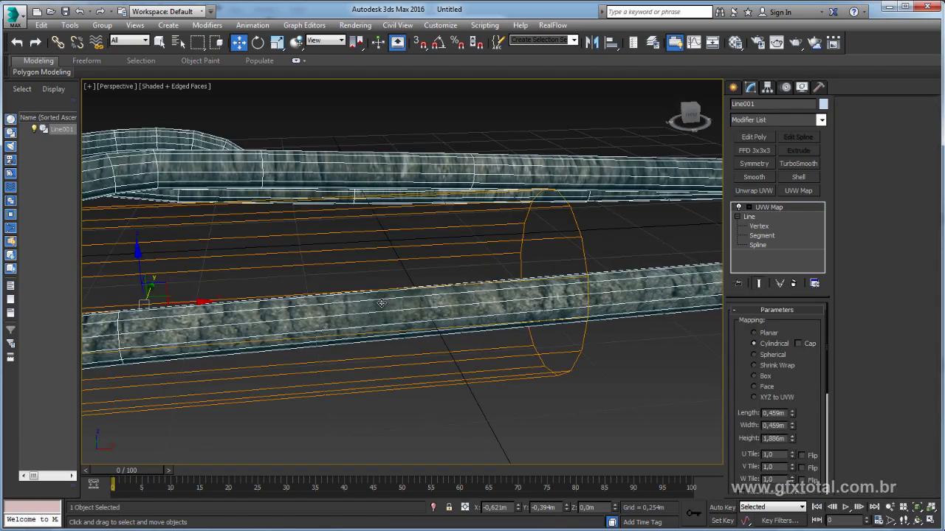
{"action": "scroll", "coordinate": [381, 303], "scroll_direction": "down", "scroll_amount": 5}
{"action": "mouse_move", "coordinate": [459, 296]}
{"action": "middle_mouse_down", "text": "alt"}
{"action": "mouse_move", "coordinate": [451, 316]}
{"action": "mouse_move", "coordinate": [473, 251]}
{"action": "mouse_move", "coordinate": [556, 312]}
{"action": "mouse_move", "coordinate": [468, 234]}
{"action": "mouse_move", "coordinate": [643, 310]}
{"action": "mouse_move", "coordinate": [468, 271]}
{"action": "mouse_move", "coordinate": [559, 281]}
{"action": "mouse_move", "coordinate": [554, 301]}
{"action": "mouse_move", "coordinate": [491, 304]}
{"action": "middle_mouse_up", "text": "alt"}
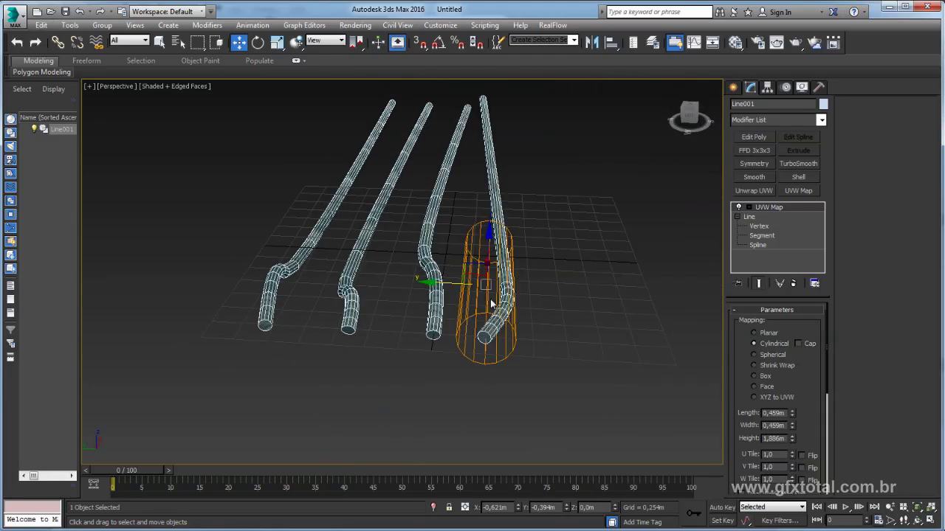
- At Spline level, move the third and second branch splines beside the rightmost tube
{"action": "left_click", "coordinate": [764, 245]}
{"action": "left_click", "coordinate": [425, 250]}
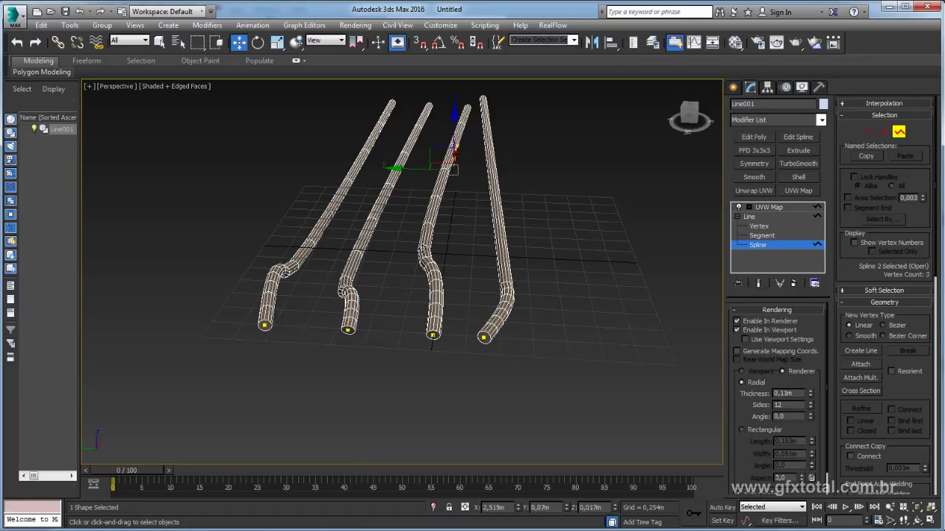
{"action": "left_click_drag", "start_coordinate": [452, 161], "coordinate": [493, 171]}
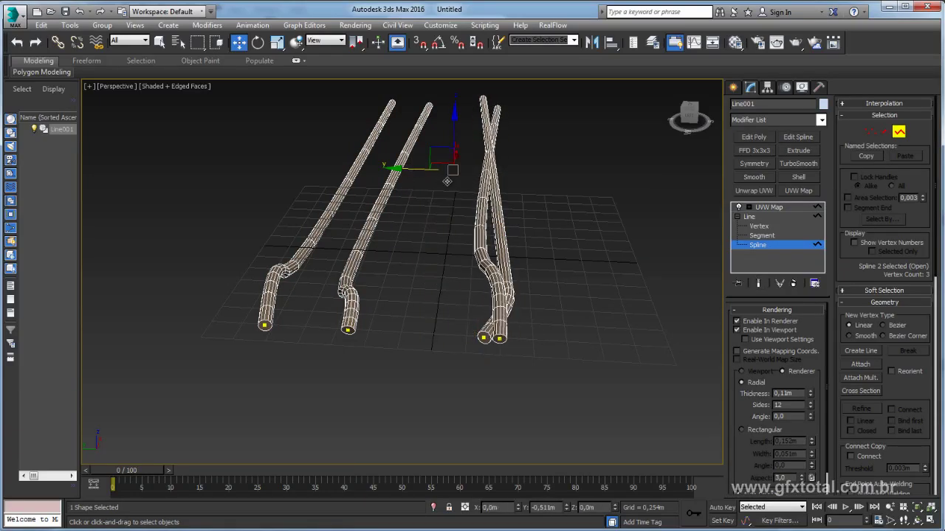
{"action": "left_click", "coordinate": [383, 197]}
{"action": "left_click_drag", "start_coordinate": [362, 174], "coordinate": [472, 194]}
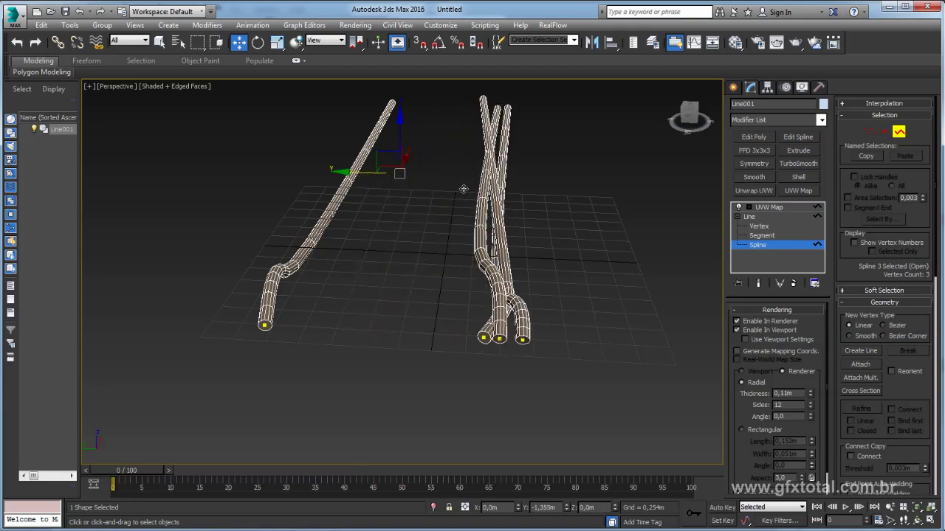
- Move the leftmost spline into the group and orbit to check the bundle
{"action": "left_click", "coordinate": [336, 198]}
{"action": "middle_click_drag", "start_coordinate": [334, 199], "coordinate": [336, 177], "text": "alt"}
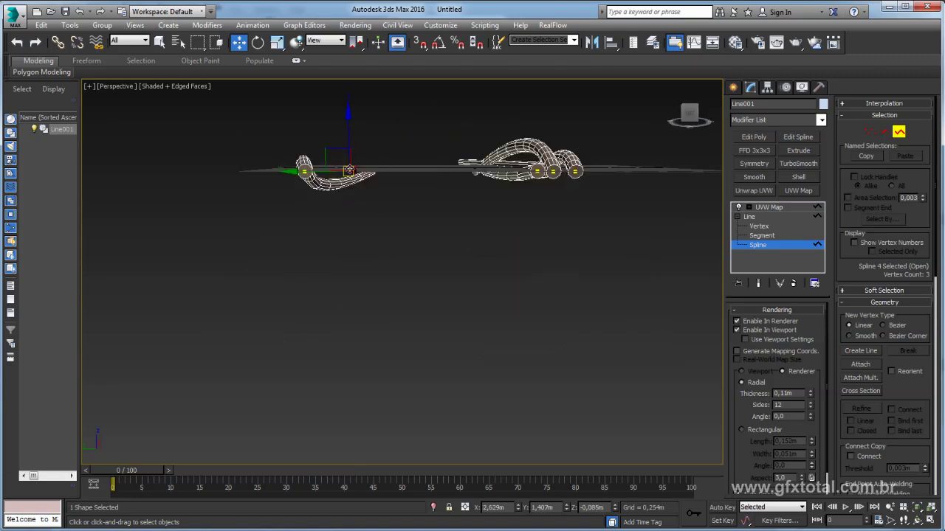
{"action": "mouse_move", "coordinate": [341, 164]}
{"action": "left_mouse_down"}
{"action": "mouse_move", "coordinate": [490, 148]}
{"action": "mouse_move", "coordinate": [484, 134]}
{"action": "left_mouse_up"}
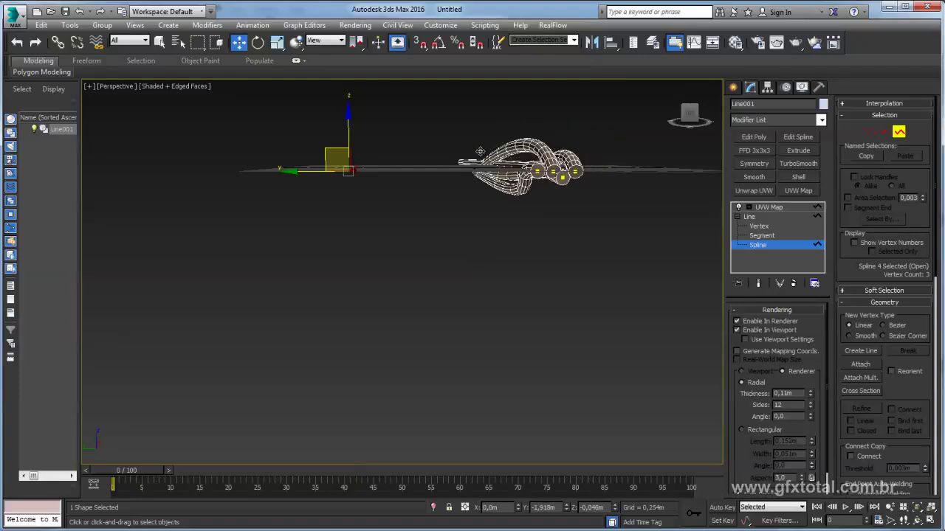
{"action": "middle_click_drag", "start_coordinate": [484, 134], "coordinate": [472, 184], "text": "alt"}
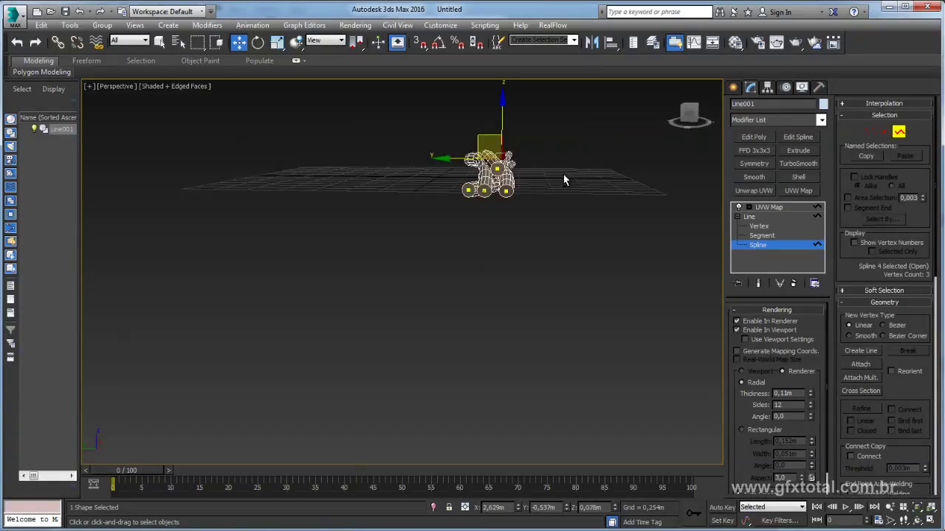
{"action": "left_click", "coordinate": [459, 189]}
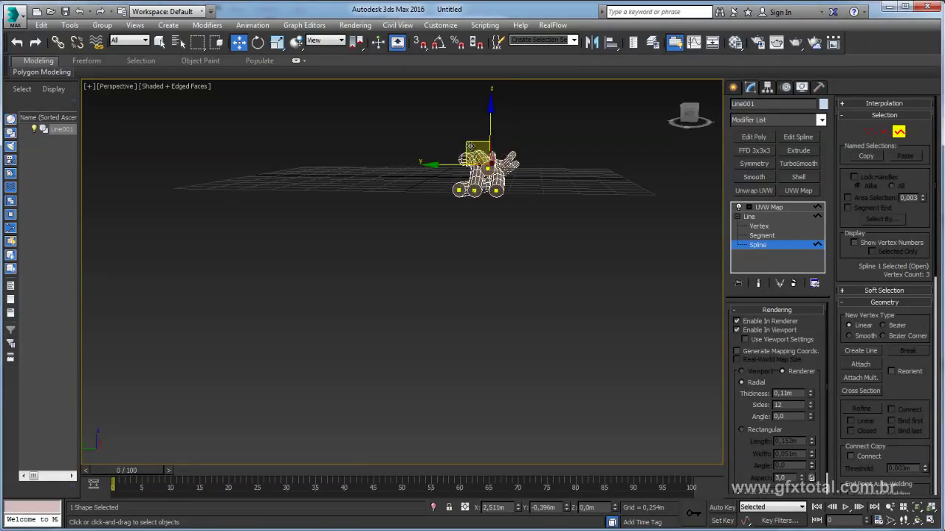
{"action": "left_click", "coordinate": [488, 158]}
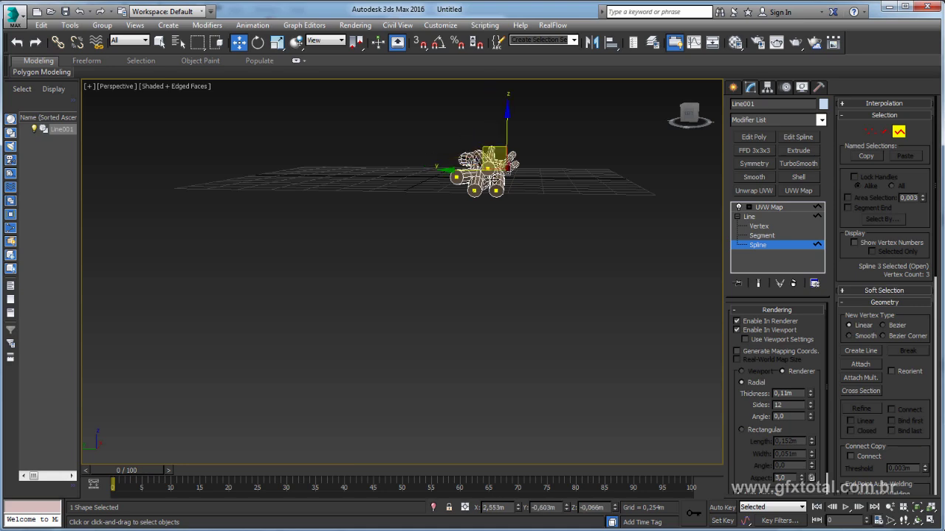
{"action": "mouse_move", "coordinate": [491, 150]}
{"action": "middle_mouse_down", "text": "alt"}
{"action": "mouse_move", "coordinate": [498, 208]}
{"action": "mouse_move", "coordinate": [580, 224]}
{"action": "mouse_move", "coordinate": [477, 259]}
{"action": "mouse_move", "coordinate": [797, 231]}
{"action": "middle_mouse_up", "text": "alt"}
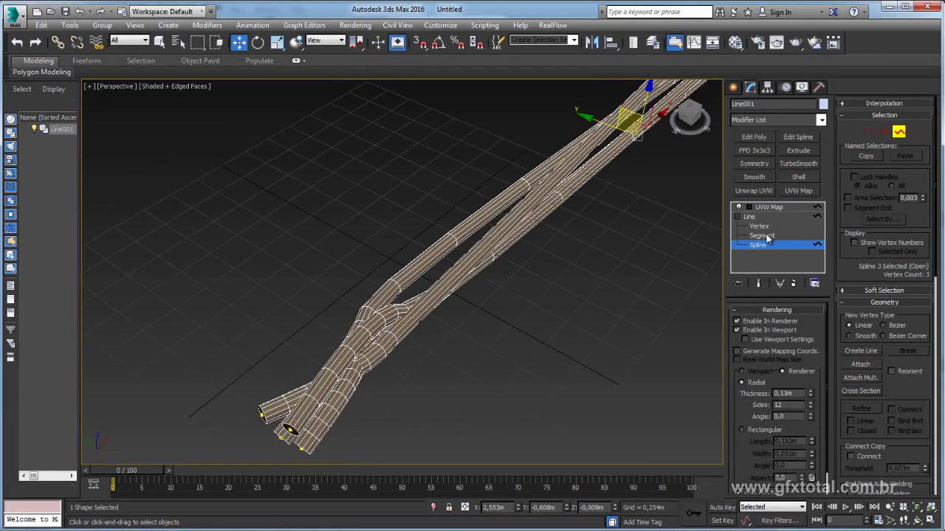
- Set the branch thickness to 0.092m and turn off Enable In Viewport
{"action": "left_click", "coordinate": [762, 236]}
{"action": "left_click", "coordinate": [475, 258]}
{"action": "mouse_move", "coordinate": [475, 259]}
{"action": "middle_mouse_down", "text": "alt"}
{"action": "mouse_move", "coordinate": [526, 290]}
{"action": "mouse_move", "coordinate": [454, 321]}
{"action": "mouse_move", "coordinate": [428, 309]}
{"action": "middle_mouse_up", "text": "alt"}
{"action": "scroll", "coordinate": [377, 332], "scroll_direction": "up", "scroll_amount": 1}
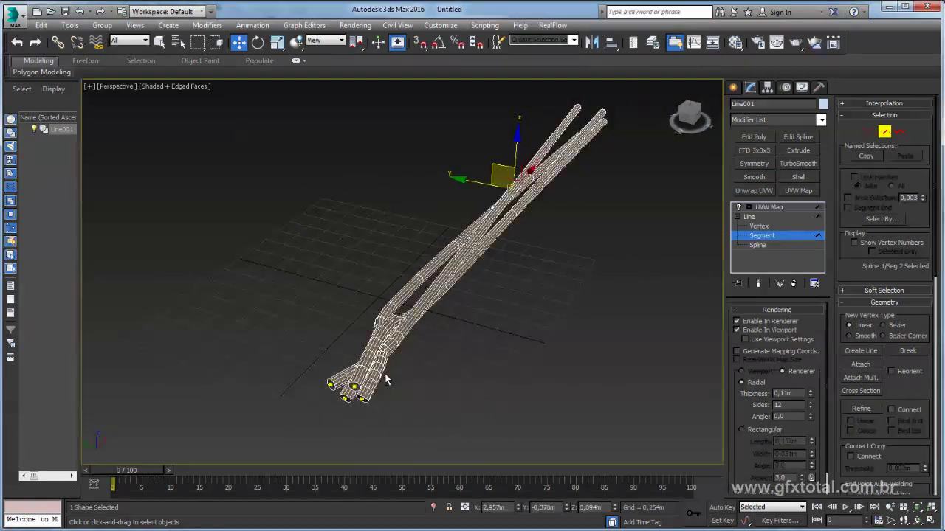
{"action": "scroll", "coordinate": [391, 325], "scroll_direction": "up", "scroll_amount": 2}
{"action": "scroll", "coordinate": [399, 319], "scroll_direction": "up", "scroll_amount": 2}
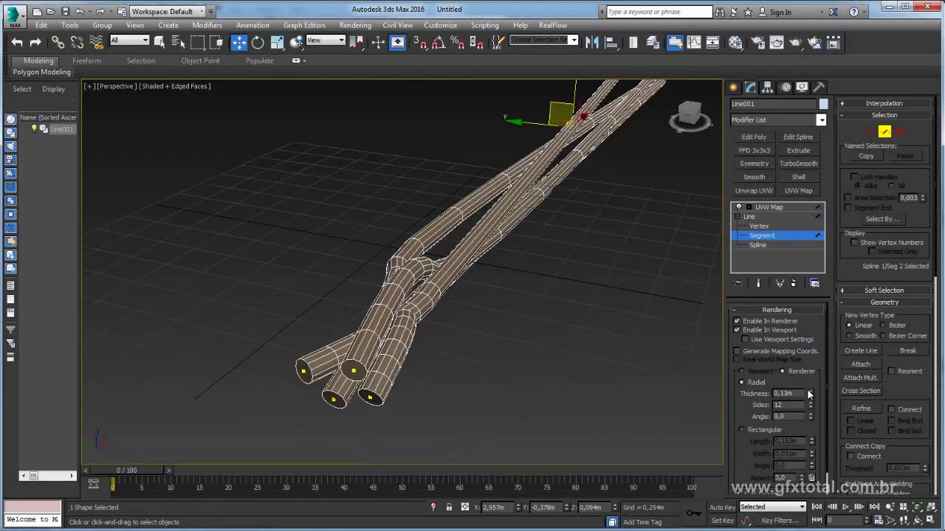
{"action": "left_click_drag", "start_coordinate": [808, 393], "coordinate": [813, 404]}
{"action": "mouse_move", "coordinate": [597, 339]}
{"action": "middle_mouse_down", "text": "alt"}
{"action": "mouse_move", "coordinate": [586, 343]}
{"action": "mouse_move", "coordinate": [627, 354]}
{"action": "middle_mouse_up", "text": "alt"}
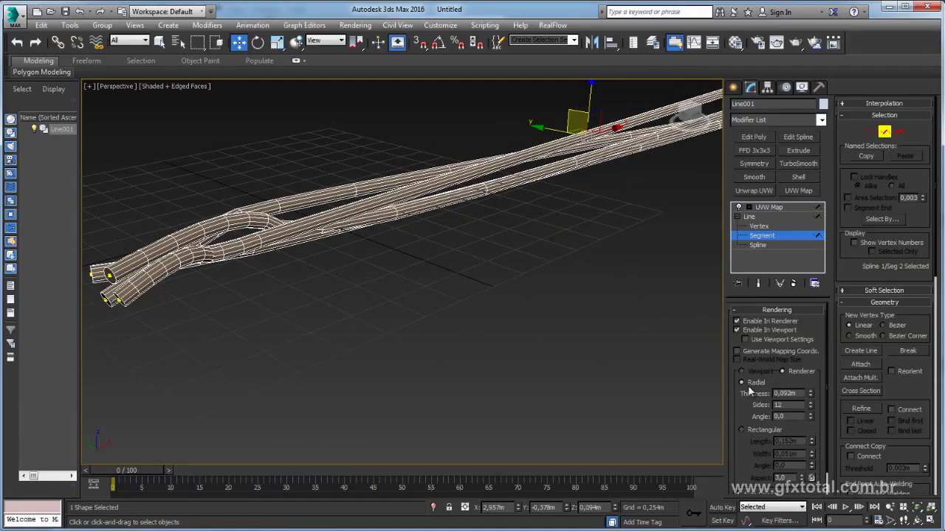
{"action": "left_click", "coordinate": [736, 332]}
- Render a production preview of the bark branches, then close the render window
{"action": "mouse_move", "coordinate": [507, 272]}
{"action": "middle_mouse_down", "text": "alt"}
{"action": "mouse_move", "coordinate": [475, 261]}
{"action": "mouse_move", "coordinate": [579, 183]}
{"action": "middle_mouse_up", "text": "alt"}
{"action": "left_click", "coordinate": [780, 44]}
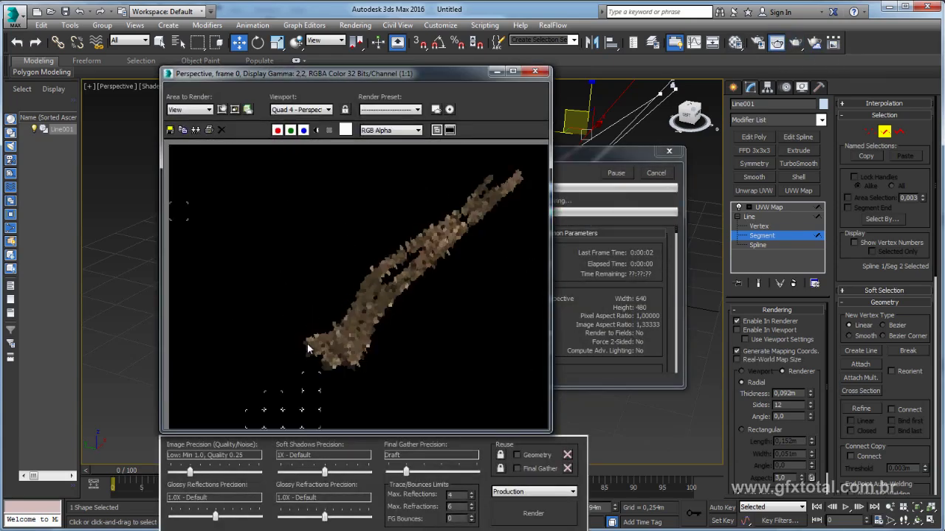
{"action": "left_click", "coordinate": [537, 72]}
{"action": "mouse_move", "coordinate": [622, 225]}
{"action": "middle_mouse_down", "text": "alt"}
{"action": "mouse_move", "coordinate": [583, 251]}
{"action": "mouse_move", "coordinate": [643, 235]}
{"action": "middle_mouse_up", "text": "alt"}
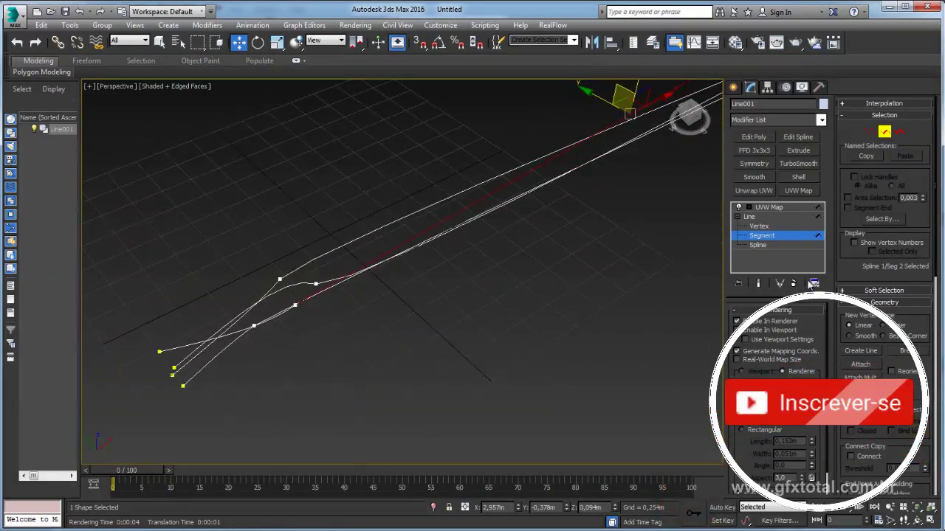
- Divide each of the four long straight segments of Line001 with 8 extra vertices
{"action": "left_click", "coordinate": [466, 243], "text": "ctrl"}
{"action": "mouse_move", "coordinate": [534, 267]}
{"action": "middle_mouse_down", "text": "alt"}
{"action": "mouse_move", "coordinate": [466, 243]}
{"action": "mouse_move", "coordinate": [502, 261]}
{"action": "mouse_move", "coordinate": [531, 255]}
{"action": "middle_mouse_up", "text": "alt"}
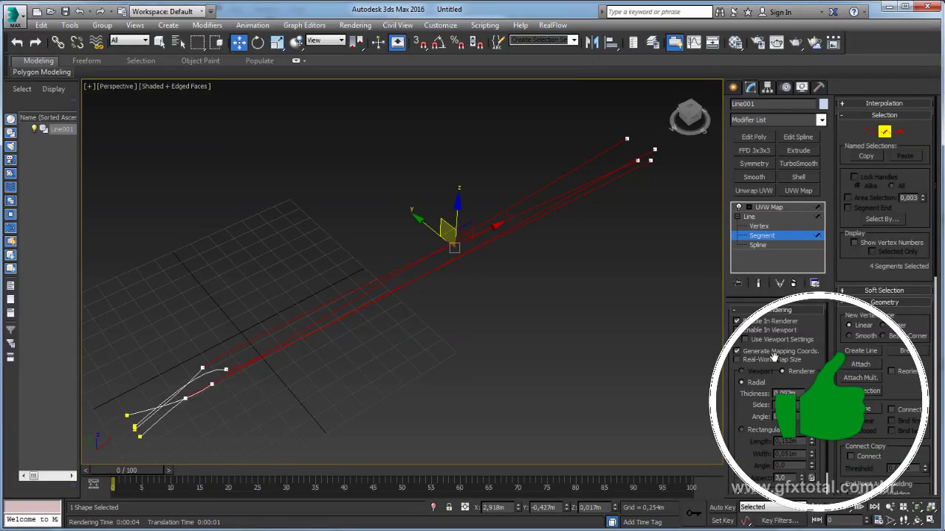
{"action": "left_click_drag", "start_coordinate": [890, 443], "coordinate": [890, 174]}
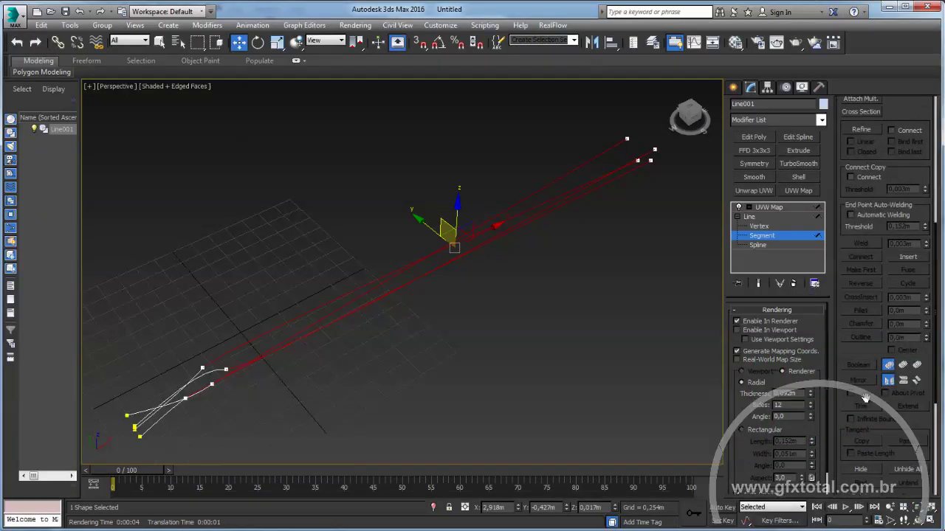
{"action": "left_click_drag", "start_coordinate": [862, 356], "coordinate": [850, 102]}
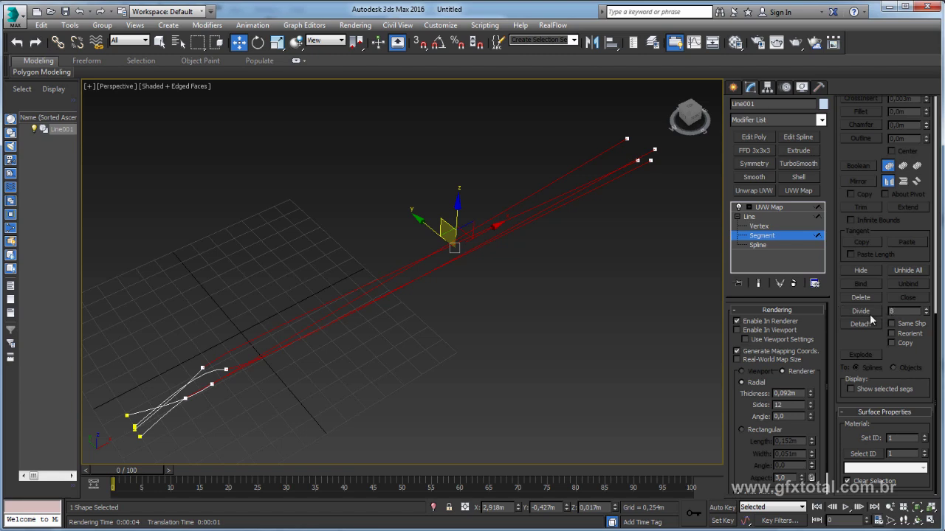
{"action": "left_click", "coordinate": [759, 226]}
{"action": "mouse_move", "coordinate": [560, 279]}
{"action": "middle_mouse_down", "text": "alt"}
{"action": "mouse_move", "coordinate": [325, 332]}
{"action": "mouse_move", "coordinate": [293, 287]}
{"action": "middle_mouse_up", "text": "alt"}
- Raise two branch vertices so the branches bend upward into curves
{"action": "scroll", "coordinate": [310, 277], "scroll_direction": "up", "scroll_amount": 3}
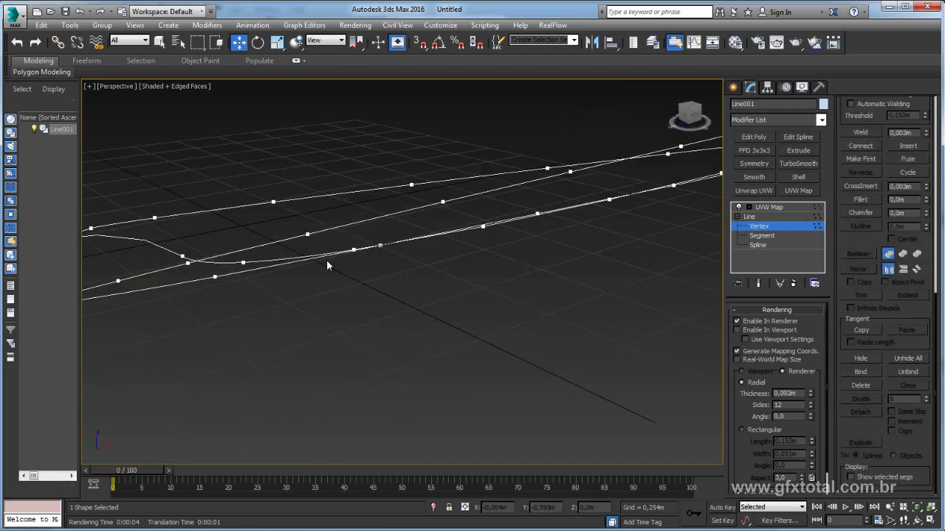
{"action": "middle_click_drag", "start_coordinate": [352, 252], "coordinate": [362, 246], "text": "alt"}
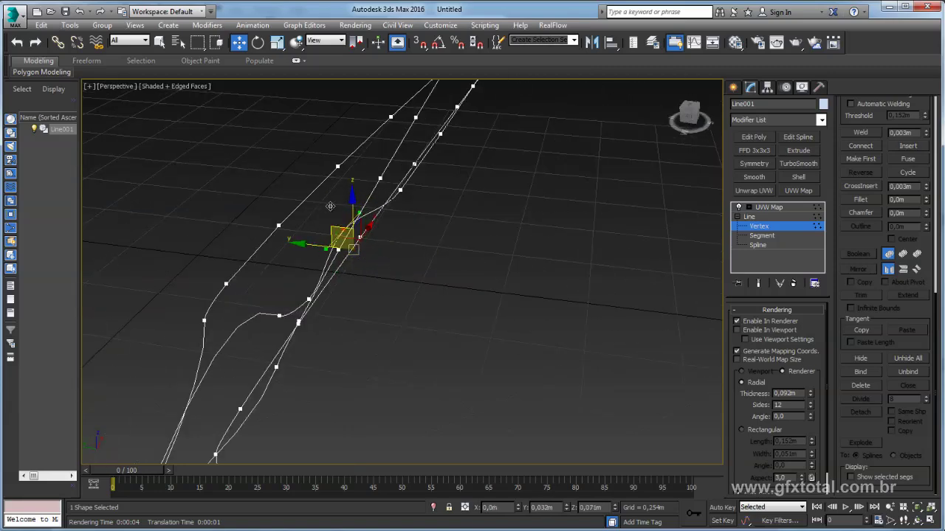
{"action": "mouse_move", "coordinate": [330, 206]}
{"action": "middle_mouse_down", "text": "alt"}
{"action": "mouse_move", "coordinate": [325, 232]}
{"action": "mouse_move", "coordinate": [363, 249]}
{"action": "mouse_move", "coordinate": [344, 215]}
{"action": "mouse_move", "coordinate": [436, 215]}
{"action": "middle_mouse_up", "text": "alt"}
{"action": "middle_click_drag", "start_coordinate": [536, 223], "coordinate": [536, 254], "text": "alt"}
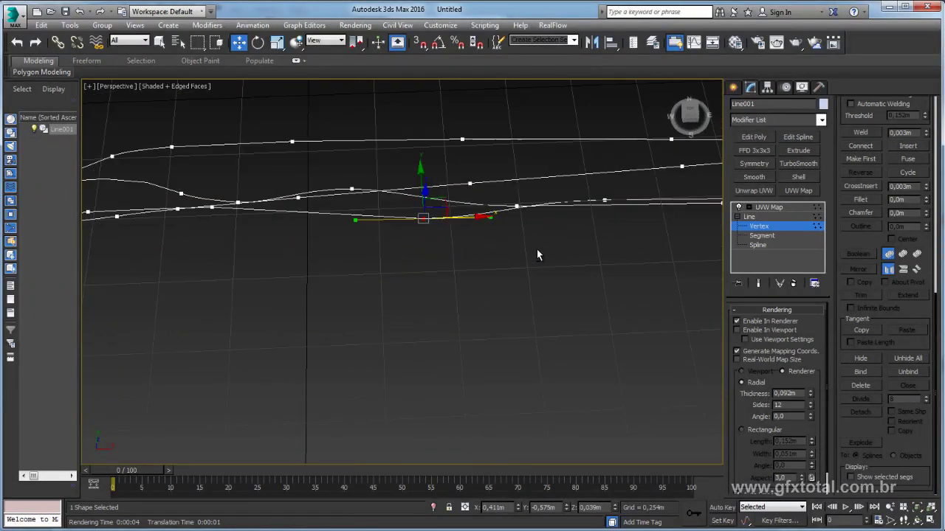
{"action": "mouse_move", "coordinate": [500, 193]}
{"action": "middle_mouse_down", "text": "alt"}
{"action": "mouse_move", "coordinate": [546, 203]}
{"action": "mouse_move", "coordinate": [537, 195]}
{"action": "mouse_move", "coordinate": [518, 234]}
{"action": "mouse_move", "coordinate": [496, 221]}
{"action": "mouse_move", "coordinate": [370, 284]}
{"action": "middle_mouse_up", "text": "alt"}
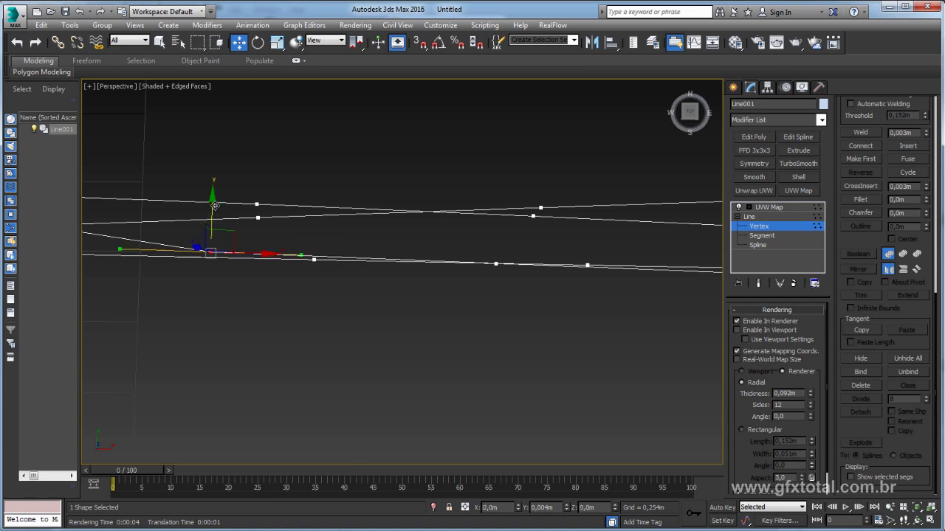
{"action": "left_click_drag", "start_coordinate": [208, 225], "coordinate": [209, 173]}
{"action": "left_click_drag", "start_coordinate": [493, 248], "coordinate": [496, 214]}
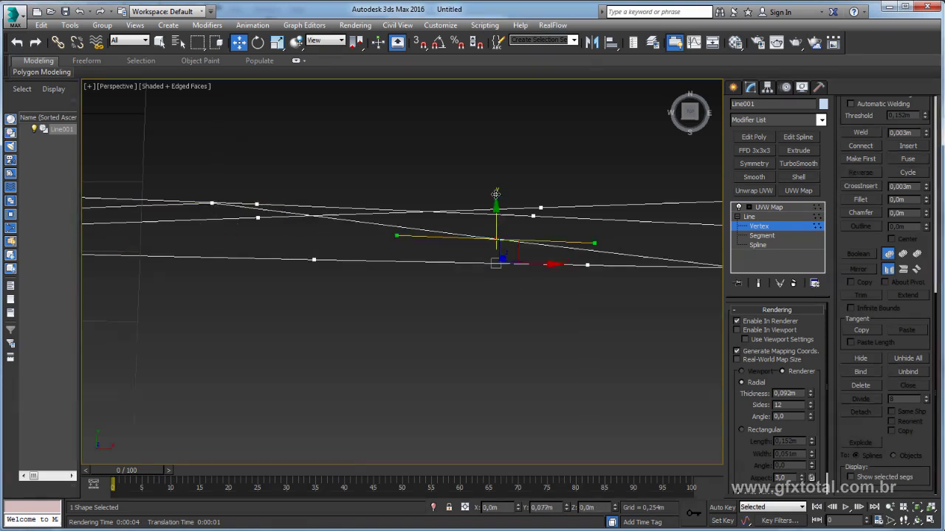
{"action": "mouse_move", "coordinate": [612, 290]}
{"action": "middle_mouse_down", "text": "alt"}
{"action": "mouse_move", "coordinate": [604, 212]}
{"action": "mouse_move", "coordinate": [421, 295]}
{"action": "mouse_move", "coordinate": [391, 341]}
{"action": "middle_mouse_up", "text": "alt"}
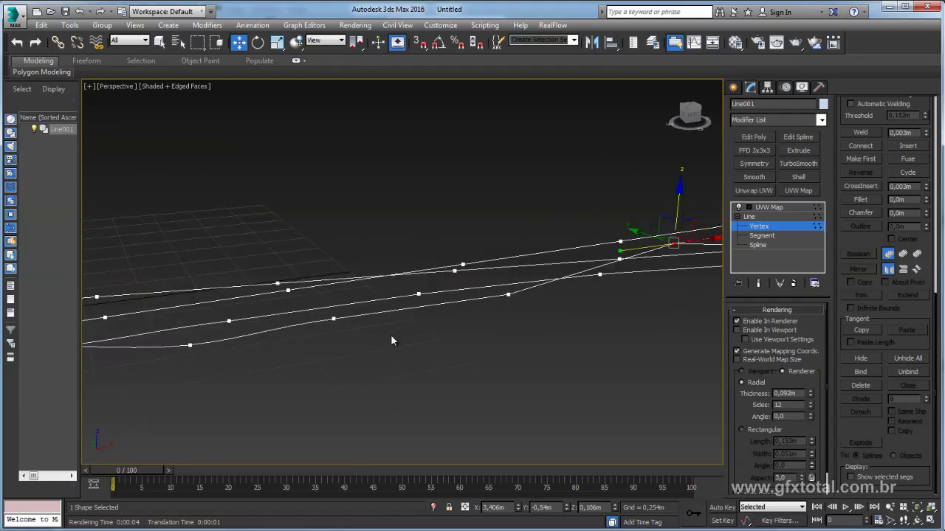
{"action": "mouse_move", "coordinate": [353, 263]}
{"action": "middle_mouse_down", "text": "alt"}
{"action": "mouse_move", "coordinate": [465, 355]}
{"action": "mouse_move", "coordinate": [427, 262]}
{"action": "middle_mouse_up", "text": "alt"}
{"action": "middle_click_drag", "start_coordinate": [484, 280], "coordinate": [385, 186], "text": "alt"}
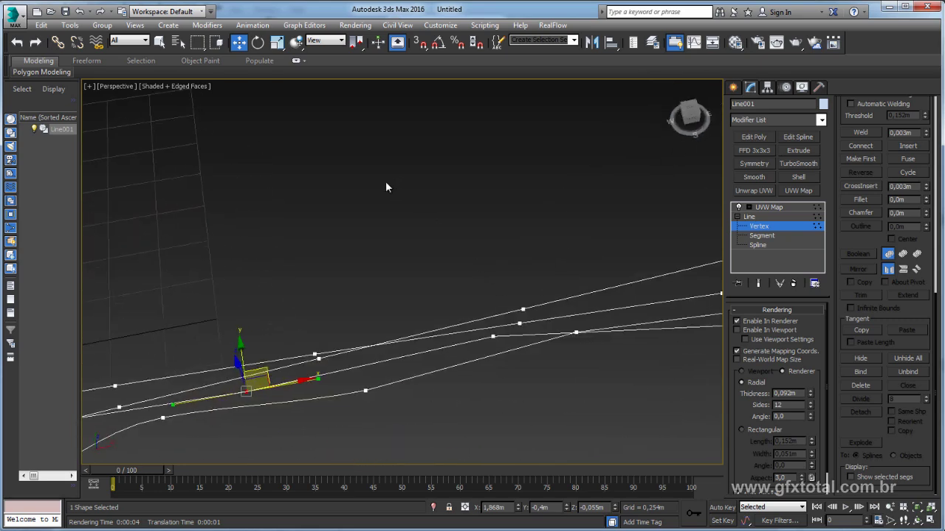
- Nudge vertices farther along the branches so they wave around one another
{"action": "left_click", "coordinate": [512, 329]}
{"action": "left_click", "coordinate": [518, 323]}
{"action": "mouse_move", "coordinate": [536, 339]}
{"action": "middle_mouse_down", "text": "alt"}
{"action": "mouse_move", "coordinate": [520, 305]}
{"action": "mouse_move", "coordinate": [392, 326]}
{"action": "mouse_move", "coordinate": [417, 364]}
{"action": "mouse_move", "coordinate": [356, 296]}
{"action": "mouse_move", "coordinate": [327, 306]}
{"action": "mouse_move", "coordinate": [325, 291]}
{"action": "middle_mouse_up", "text": "alt"}
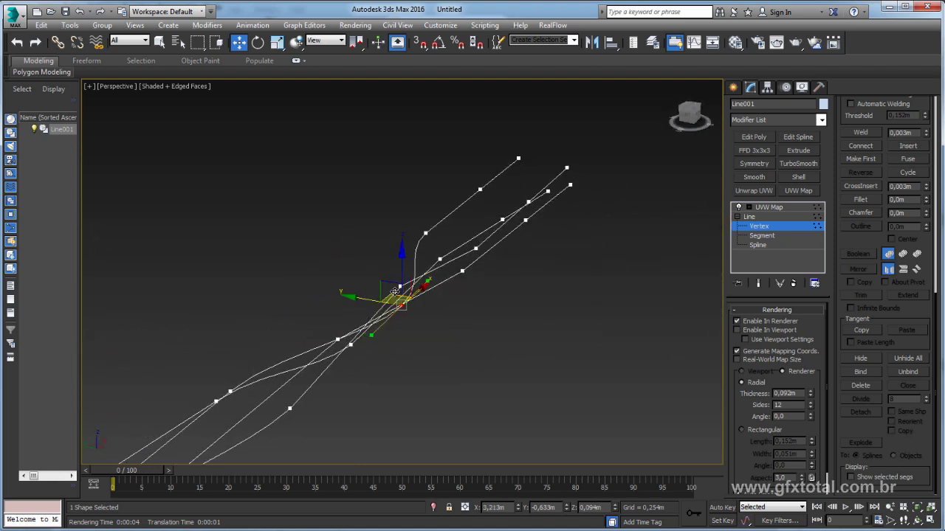
{"action": "left_click_drag", "start_coordinate": [358, 277], "coordinate": [359, 270]}
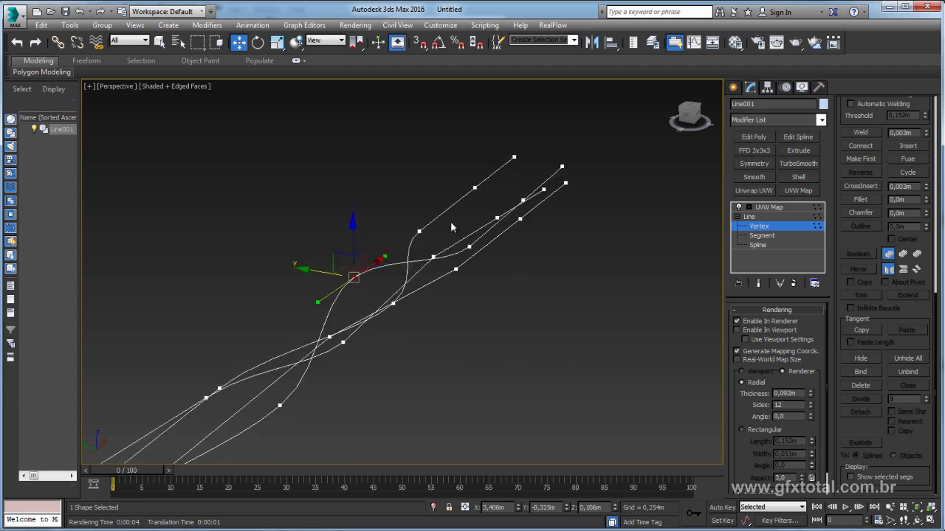
{"action": "middle_click_drag", "start_coordinate": [450, 221], "coordinate": [552, 224], "text": "alt"}
{"action": "left_click", "coordinate": [546, 218]}
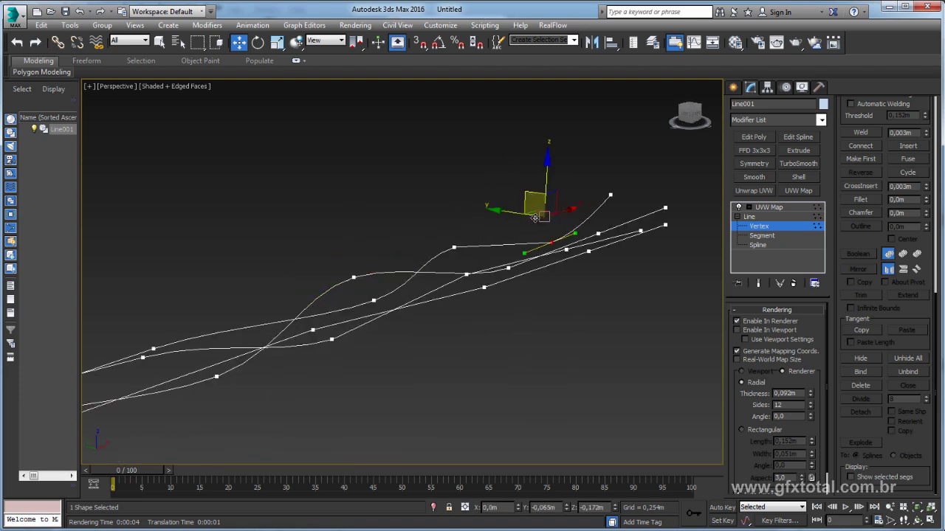
{"action": "middle_click_drag", "start_coordinate": [587, 255], "coordinate": [567, 272], "text": "alt"}
{"action": "left_click", "coordinate": [575, 251]}
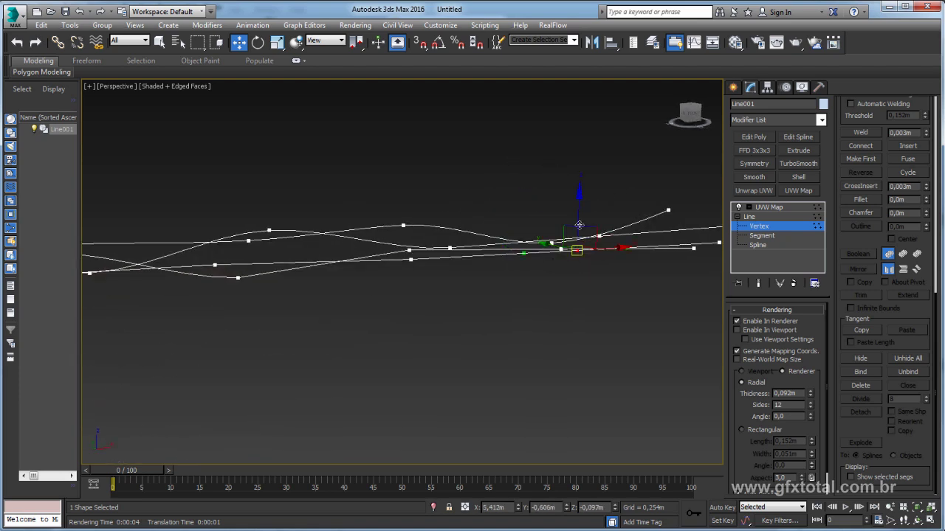
{"action": "middle_click_drag", "start_coordinate": [568, 227], "coordinate": [623, 251], "text": "alt"}
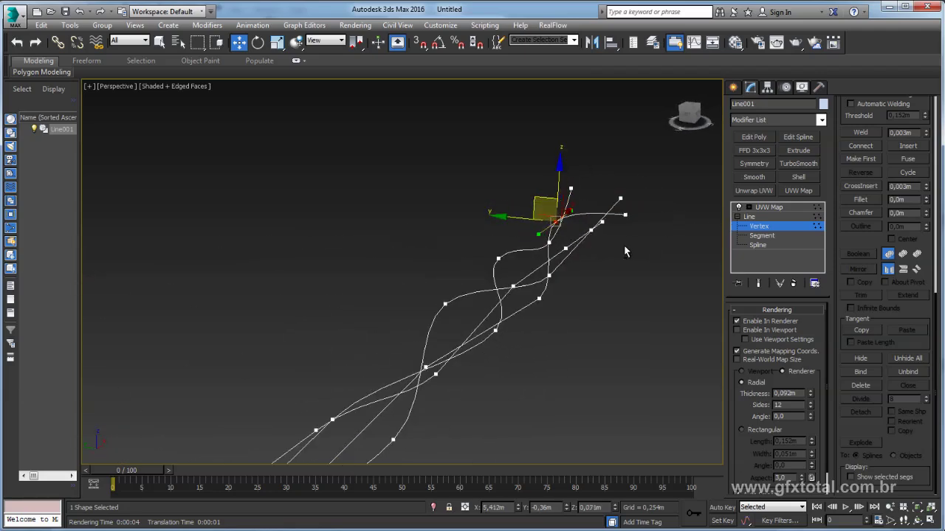
{"action": "left_click", "coordinate": [567, 249]}
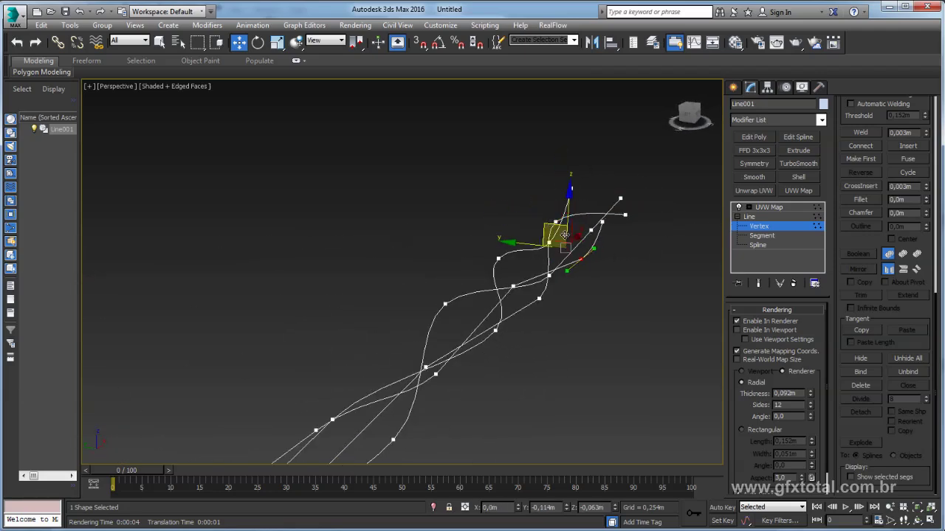
{"action": "mouse_move", "coordinate": [565, 234]}
{"action": "middle_mouse_down", "text": "alt"}
{"action": "mouse_move", "coordinate": [479, 310]}
{"action": "mouse_move", "coordinate": [537, 253]}
{"action": "mouse_move", "coordinate": [521, 322]}
{"action": "mouse_move", "coordinate": [710, 235]}
{"action": "middle_mouse_up", "text": "alt"}
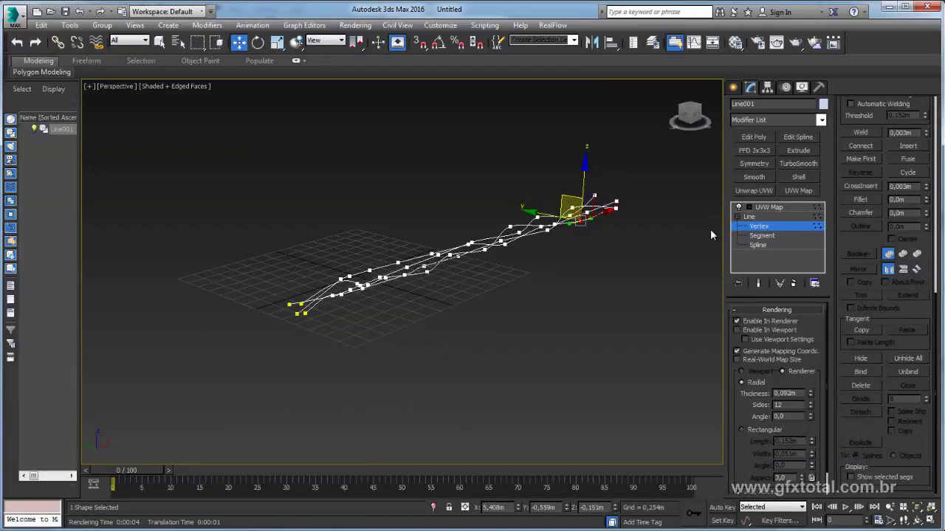
- Review the bark material settings with the whole line selected
{"action": "left_click", "coordinate": [759, 217]}
{"action": "left_click", "coordinate": [735, 42]}
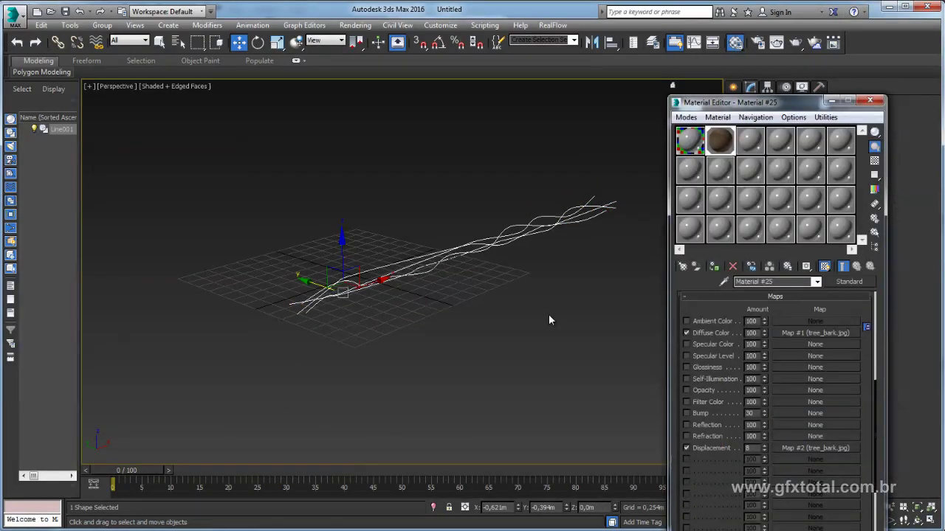
{"action": "left_click", "coordinate": [873, 104]}
{"action": "mouse_move", "coordinate": [517, 309]}
{"action": "middle_mouse_down", "text": "alt"}
{"action": "mouse_move", "coordinate": [563, 275]}
{"action": "mouse_move", "coordinate": [490, 248]}
{"action": "mouse_move", "coordinate": [473, 260]}
{"action": "middle_mouse_up", "text": "alt"}
- Reshape a branch by moving its end vertex at Vertex level
{"action": "left_click", "coordinate": [760, 226]}
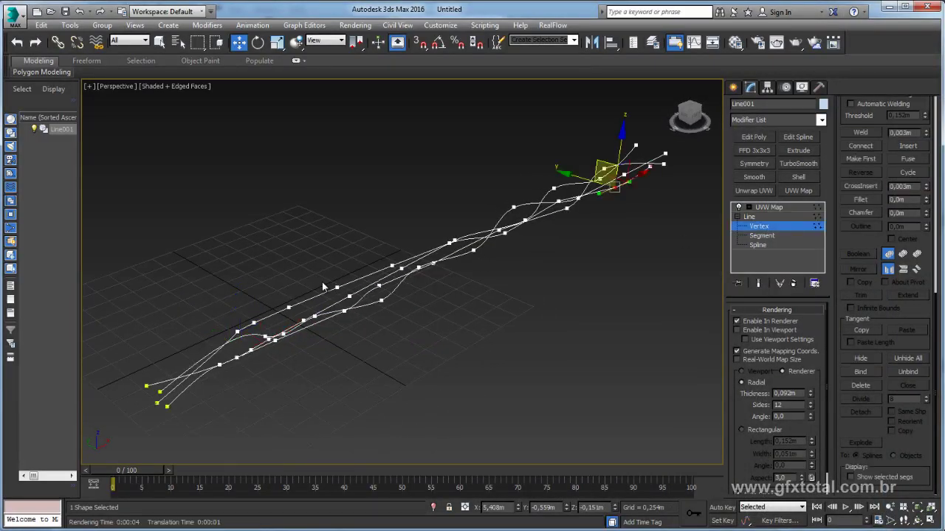
{"action": "left_click", "coordinate": [338, 289]}
{"action": "mouse_move", "coordinate": [340, 293]}
{"action": "middle_mouse_down", "text": "alt"}
{"action": "mouse_move", "coordinate": [316, 278]}
{"action": "mouse_move", "coordinate": [358, 277]}
{"action": "middle_mouse_up", "text": "alt"}
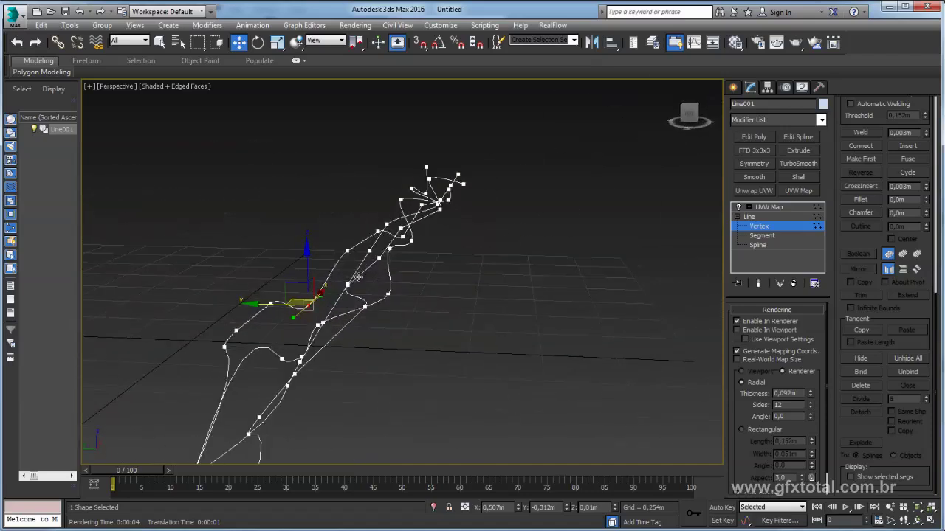
{"action": "left_click", "coordinate": [339, 248]}
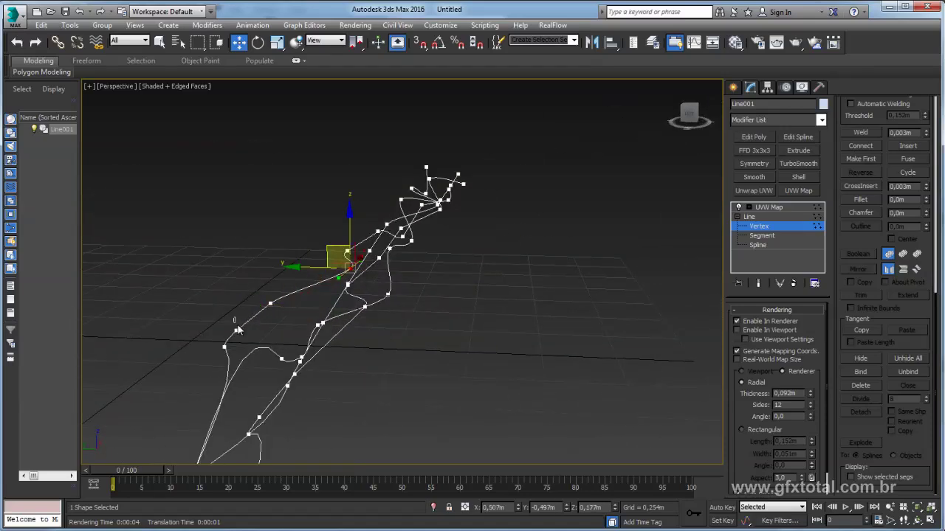
{"action": "left_click", "coordinate": [237, 328]}
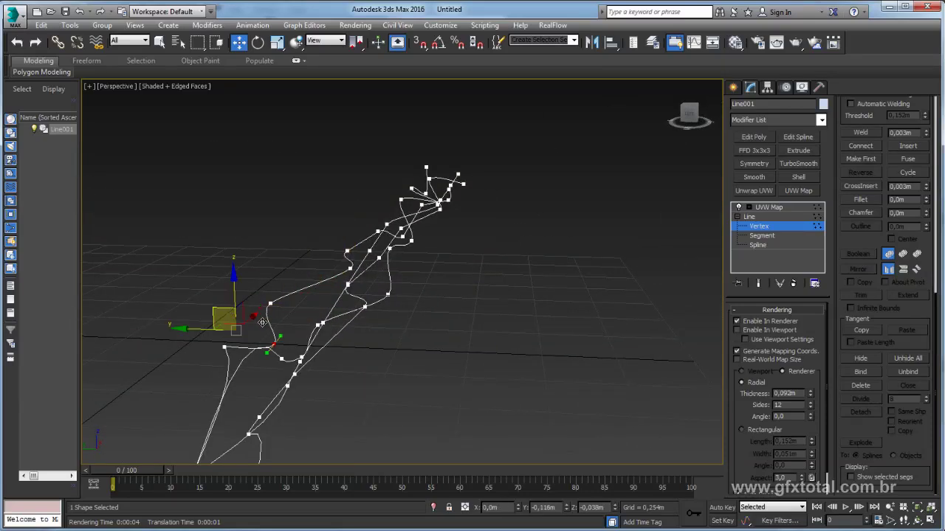
{"action": "left_click", "coordinate": [223, 346]}
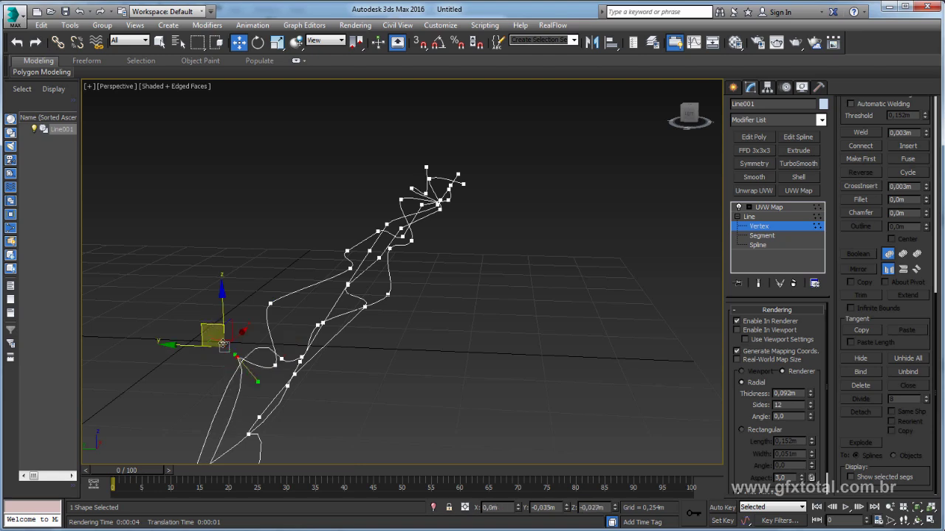
{"action": "mouse_move", "coordinate": [224, 348]}
{"action": "middle_mouse_down", "text": "alt"}
{"action": "mouse_move", "coordinate": [244, 404]}
{"action": "mouse_move", "coordinate": [451, 372]}
{"action": "mouse_move", "coordinate": [383, 428]}
{"action": "middle_mouse_up", "text": "alt"}
{"action": "key", "text": "e"}
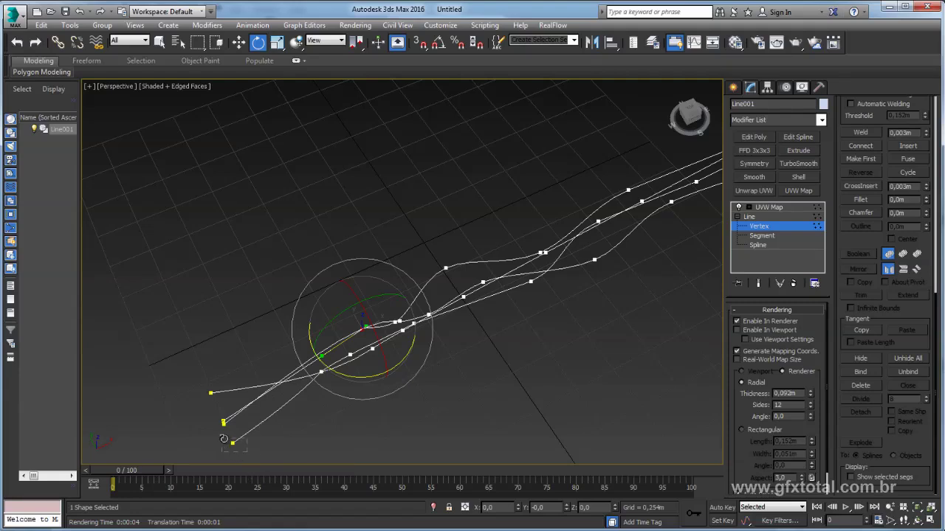
{"action": "key", "text": "w"}
{"action": "left_click", "coordinate": [232, 441]}
{"action": "left_click_drag", "start_coordinate": [247, 426], "coordinate": [236, 383]}
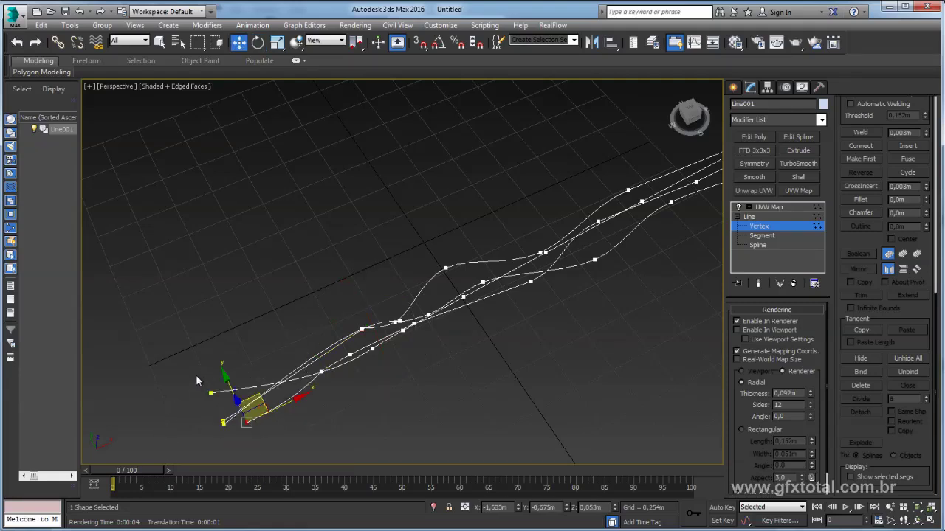
- Show the cylindrical UVW mapping gizmo and centre the view on it
{"action": "left_click", "coordinate": [749, 217]}
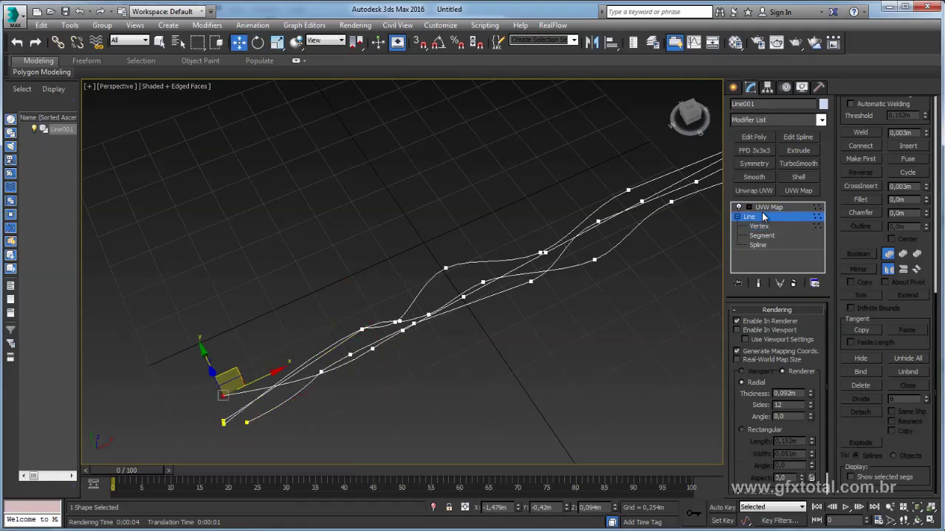
{"action": "left_click", "coordinate": [768, 207]}
{"action": "scroll", "coordinate": [612, 331], "scroll_direction": "down", "scroll_amount": 5}
{"action": "scroll", "coordinate": [639, 330], "scroll_direction": "up", "scroll_amount": 5}
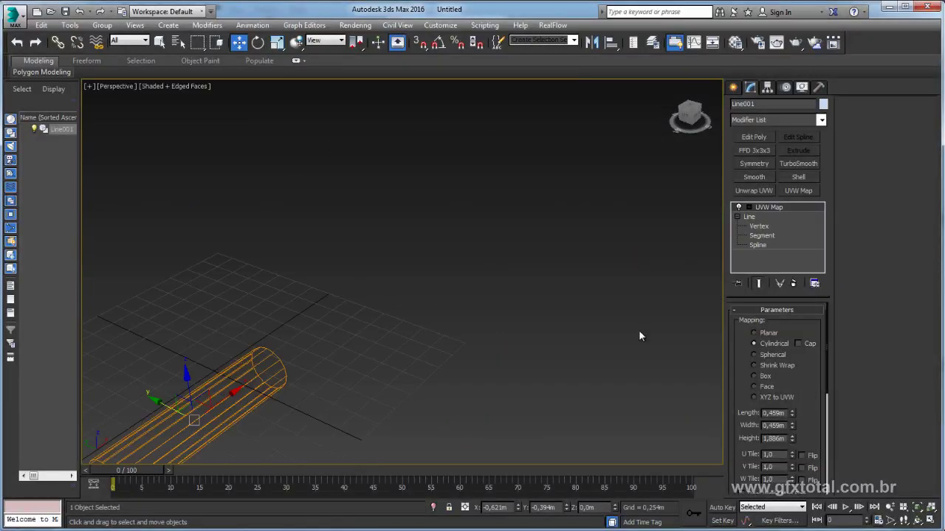
{"action": "middle_click_drag", "start_coordinate": [639, 330], "coordinate": [536, 322], "text": "alt"}
{"action": "key", "text": "z"}
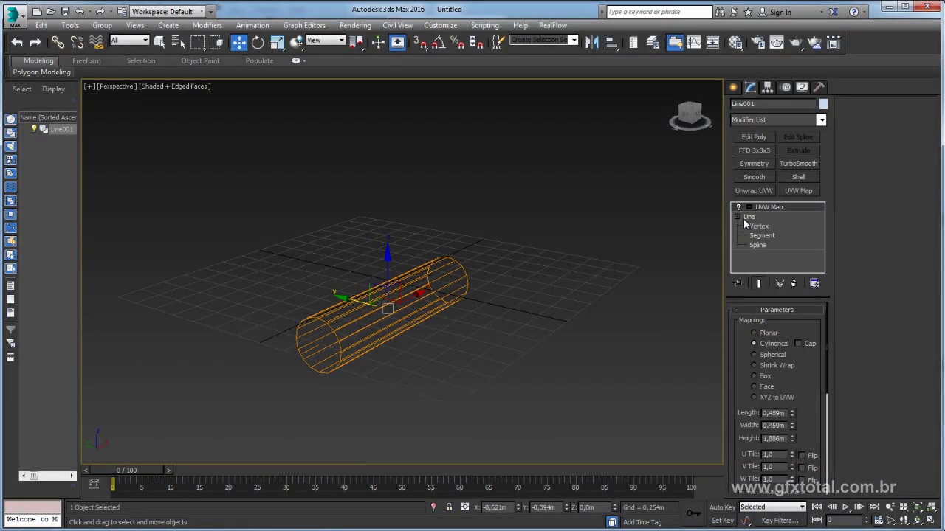
- Turn on Enable In Viewport so the spline branches render as tubes
{"action": "left_click", "coordinate": [750, 217]}
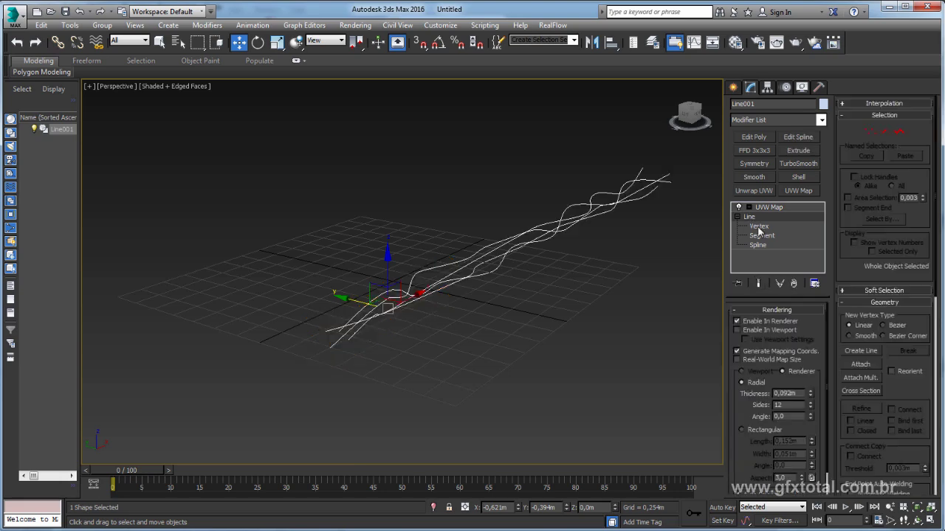
{"action": "left_click", "coordinate": [749, 330]}
{"action": "left_click", "coordinate": [591, 295]}
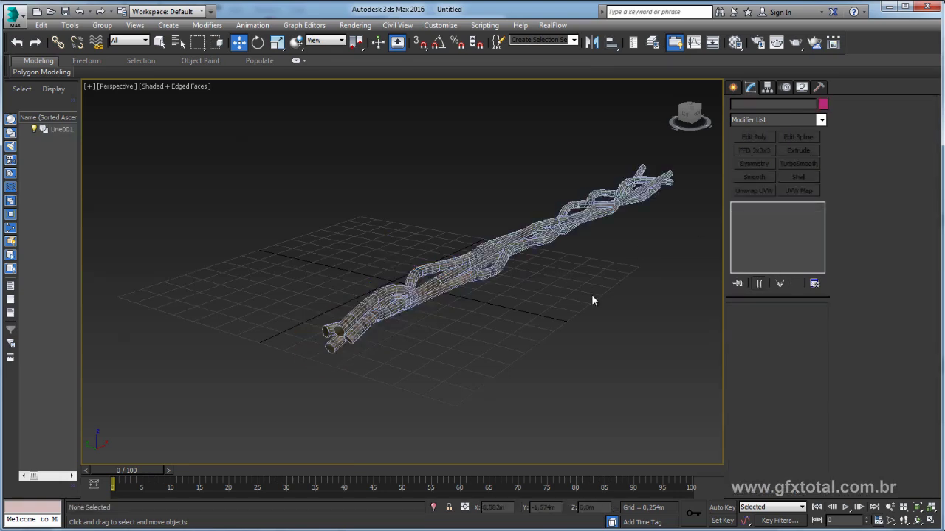
{"action": "mouse_move", "coordinate": [591, 295]}
{"action": "middle_mouse_down", "text": "alt"}
{"action": "mouse_move", "coordinate": [580, 324]}
{"action": "mouse_move", "coordinate": [519, 268]}
{"action": "mouse_move", "coordinate": [421, 238]}
{"action": "mouse_move", "coordinate": [409, 220]}
{"action": "mouse_move", "coordinate": [418, 199]}
{"action": "middle_mouse_up", "text": "alt"}
{"action": "scroll", "coordinate": [577, 330], "scroll_direction": "up", "scroll_amount": 3}
{"action": "scroll", "coordinate": [377, 252], "scroll_direction": "up", "scroll_amount": 3}
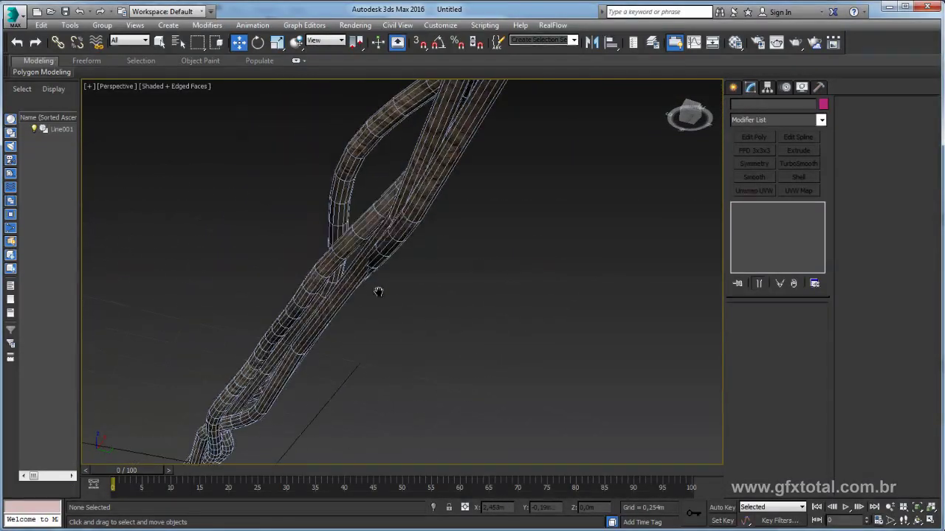
{"action": "scroll", "coordinate": [377, 252], "scroll_direction": "up", "scroll_amount": 2}
{"action": "left_click", "coordinate": [325, 293]}
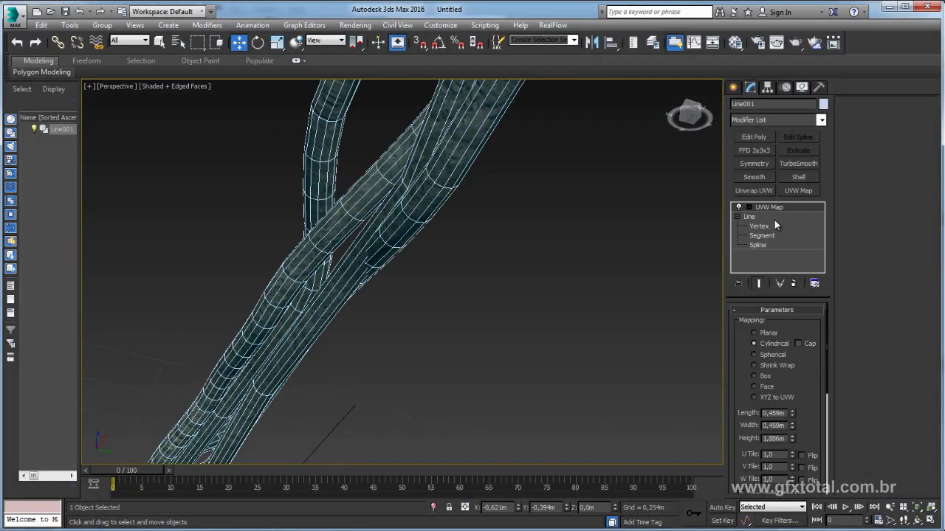
- Move two strand vertices to reshape the rope
{"action": "left_click", "coordinate": [760, 227]}
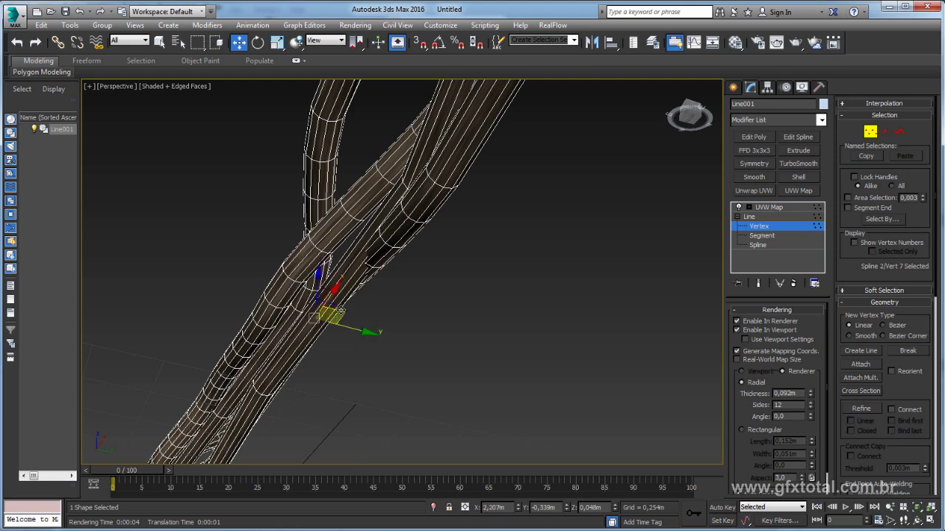
{"action": "mouse_move", "coordinate": [337, 304]}
{"action": "left_mouse_down"}
{"action": "mouse_move", "coordinate": [345, 297]}
{"action": "mouse_move", "coordinate": [337, 304]}
{"action": "left_mouse_up"}
{"action": "left_click", "coordinate": [263, 384]}
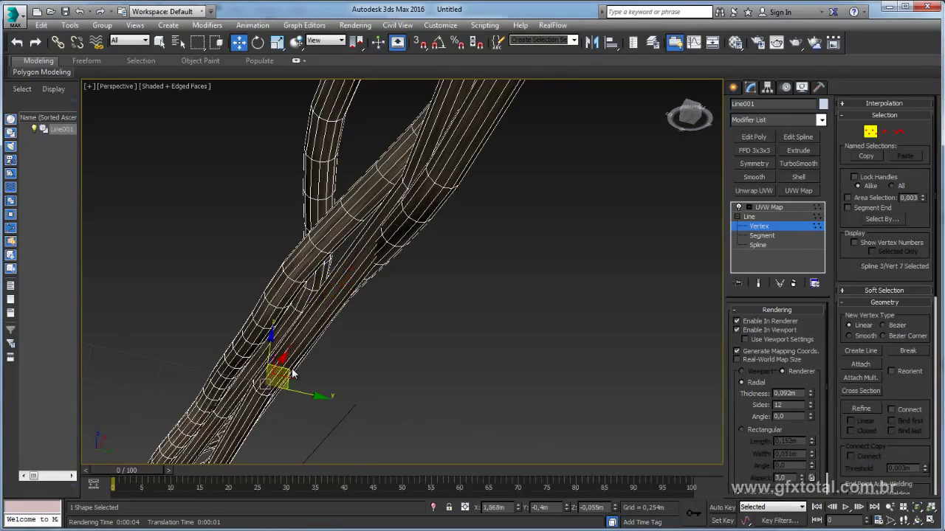
{"action": "middle_click_drag", "start_coordinate": [263, 384], "coordinate": [279, 382], "text": "alt"}
{"action": "left_click_drag", "start_coordinate": [289, 364], "coordinate": [260, 386]}
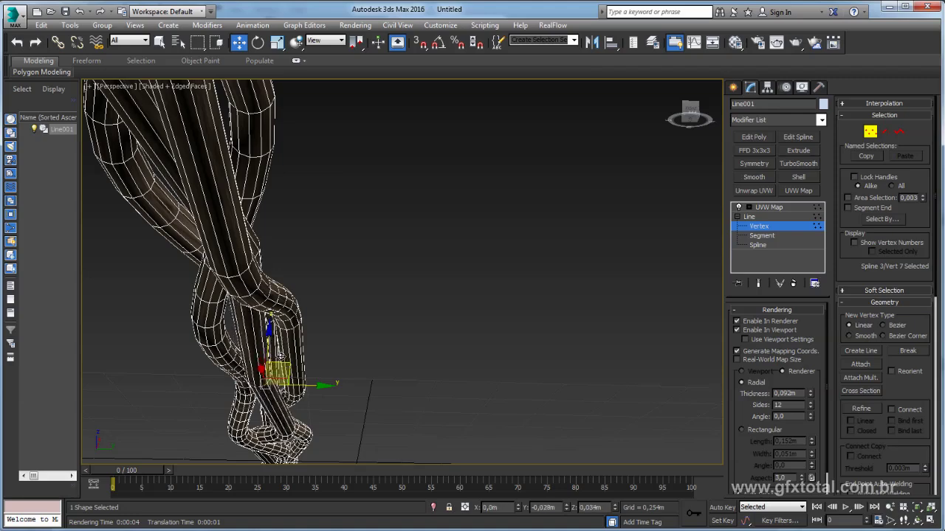
- Scale a strand vertex, then return to the UVW Map level
{"action": "key", "text": "e"}
{"action": "key", "text": "r"}
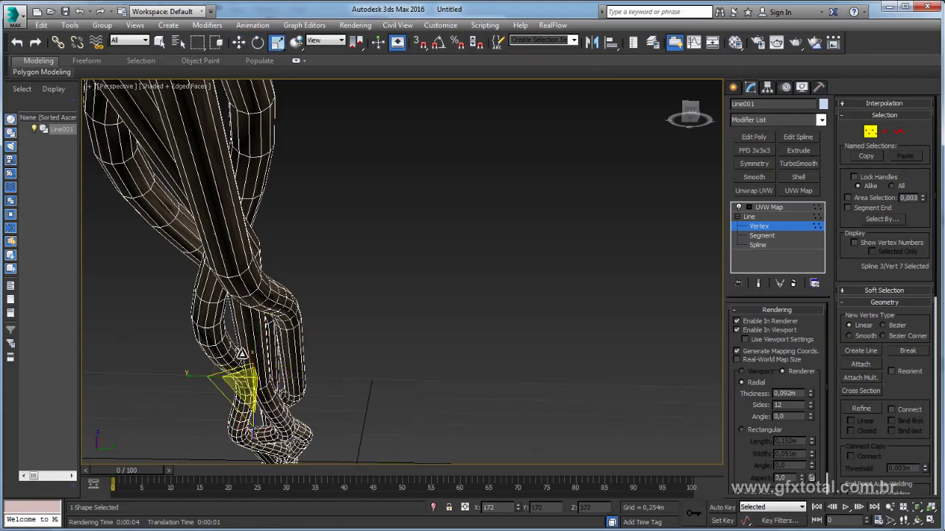
{"action": "left_click_drag", "start_coordinate": [242, 355], "coordinate": [239, 338]}
{"action": "middle_click_drag", "start_coordinate": [238, 340], "coordinate": [274, 356], "text": "alt"}
{"action": "key", "text": "w"}
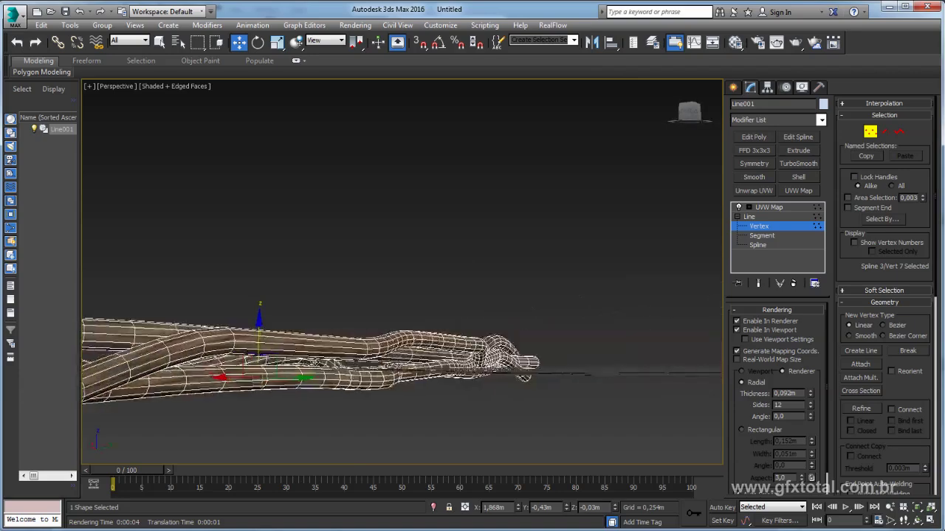
{"action": "left_click_drag", "start_coordinate": [274, 356], "coordinate": [286, 352]}
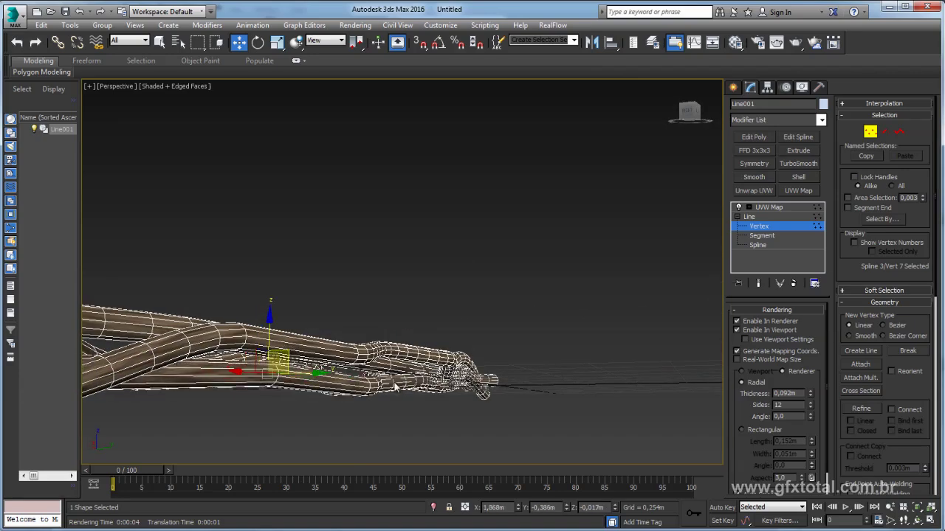
{"action": "mouse_move", "coordinate": [286, 351]}
{"action": "middle_mouse_down", "text": "alt"}
{"action": "mouse_move", "coordinate": [370, 417]}
{"action": "mouse_move", "coordinate": [572, 302]}
{"action": "mouse_move", "coordinate": [665, 370]}
{"action": "middle_mouse_up", "text": "alt"}
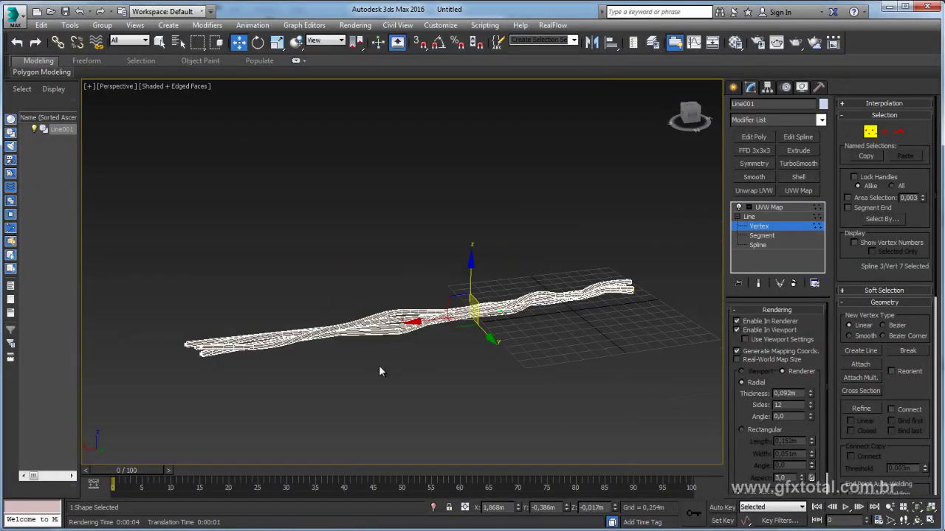
{"action": "left_click", "coordinate": [768, 207]}
{"action": "middle_click_drag", "start_coordinate": [595, 285], "coordinate": [563, 247], "text": "alt"}
- Reselect the rope and raise a strand vertex to reshape the braid
{"action": "left_click", "coordinate": [444, 308]}
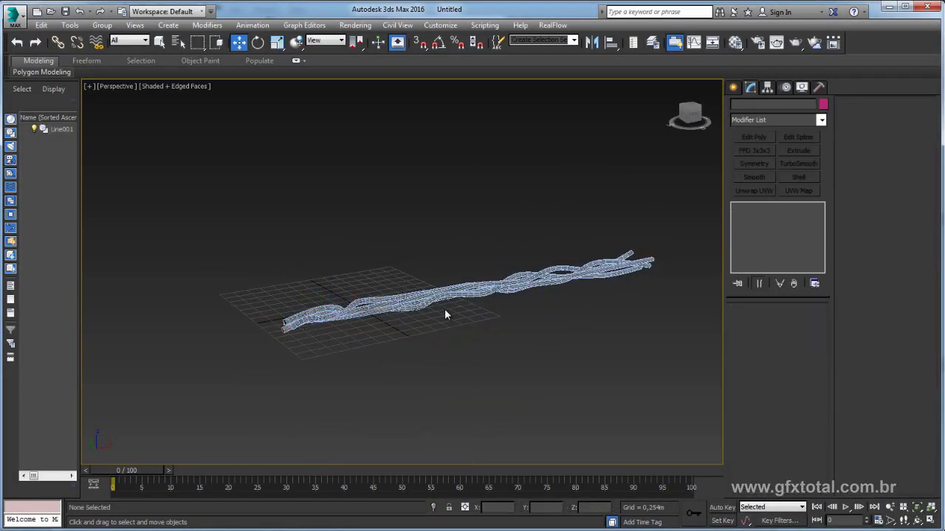
{"action": "scroll", "coordinate": [444, 309], "scroll_direction": "up", "scroll_amount": 5}
{"action": "mouse_move", "coordinate": [447, 320]}
{"action": "middle_mouse_down", "text": "alt"}
{"action": "mouse_move", "coordinate": [438, 379]}
{"action": "mouse_move", "coordinate": [439, 282]}
{"action": "middle_mouse_up", "text": "alt"}
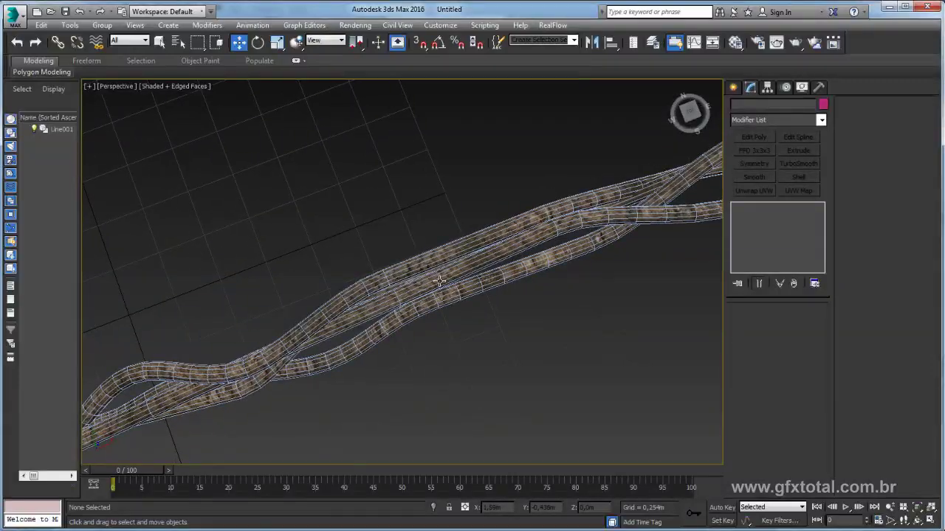
{"action": "left_click", "coordinate": [439, 282]}
{"action": "middle_click_drag", "start_coordinate": [487, 323], "coordinate": [517, 324], "text": "alt"}
{"action": "left_click", "coordinate": [759, 226]}
{"action": "left_click", "coordinate": [486, 223]}
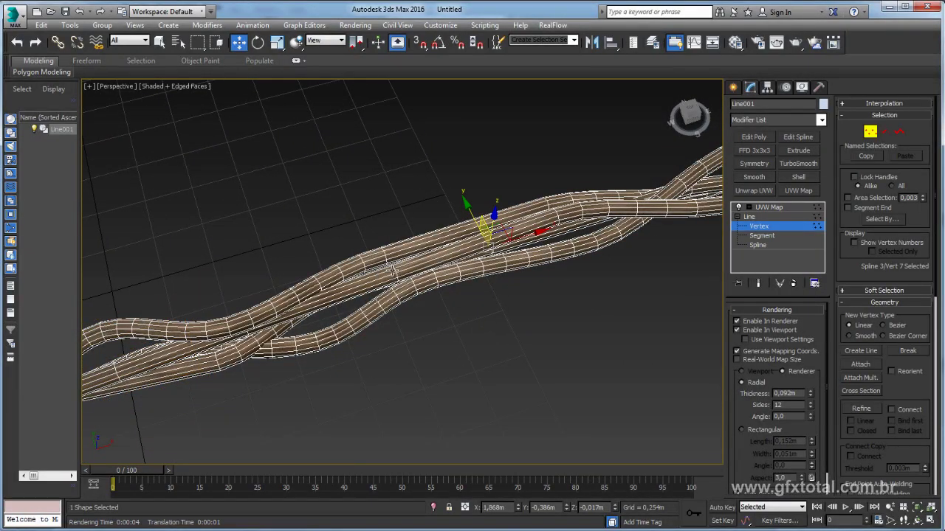
{"action": "left_click", "coordinate": [391, 255]}
{"action": "middle_click_drag", "start_coordinate": [391, 254], "coordinate": [464, 238], "text": "alt"}
{"action": "left_click_drag", "start_coordinate": [380, 249], "coordinate": [397, 227]}
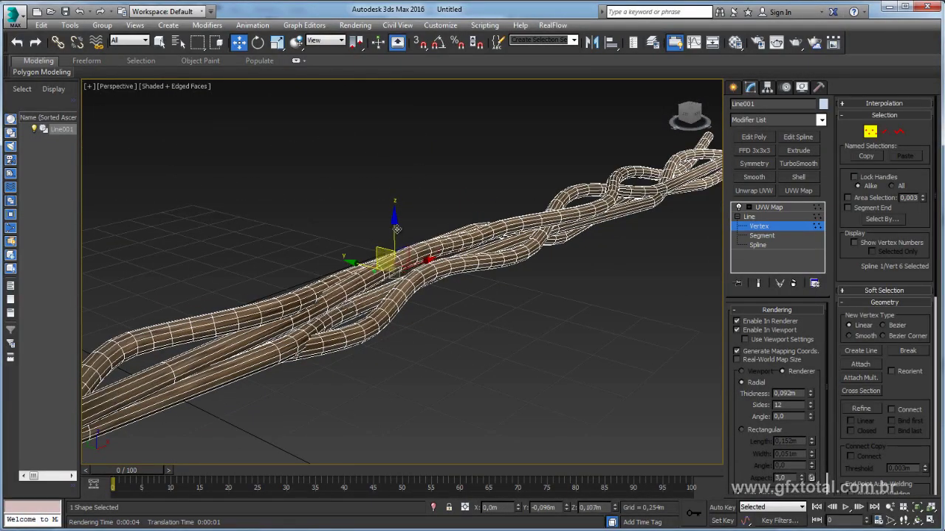
{"action": "middle_click_drag", "start_coordinate": [397, 227], "coordinate": [344, 309], "text": "alt"}
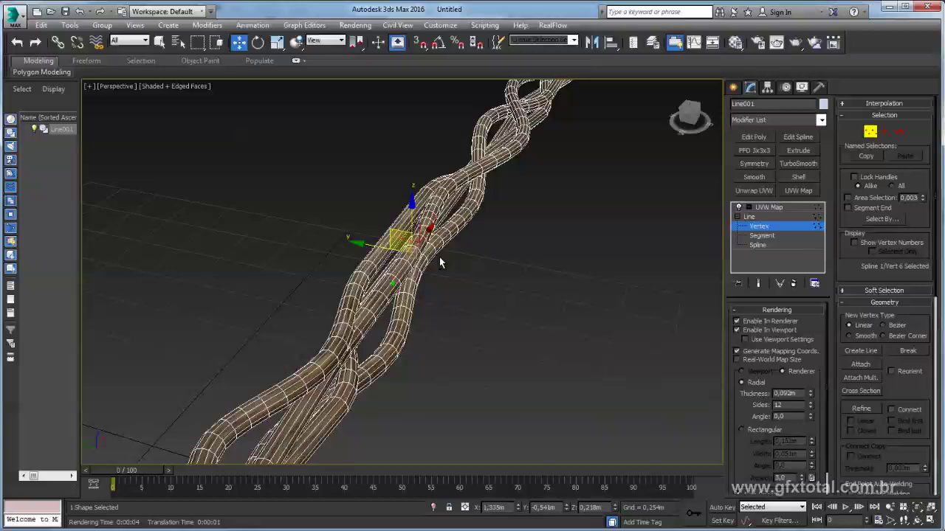
- Move and scale vertices near the strand end, then return to UVW Map
{"action": "left_click", "coordinate": [334, 361]}
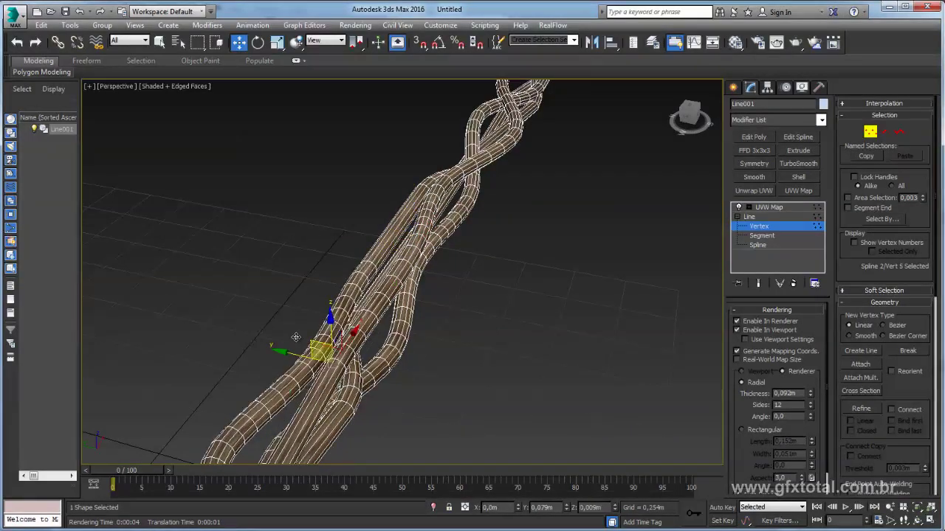
{"action": "mouse_move", "coordinate": [334, 361]}
{"action": "middle_mouse_down", "text": "alt"}
{"action": "mouse_move", "coordinate": [398, 342]}
{"action": "mouse_move", "coordinate": [399, 146]}
{"action": "middle_mouse_up", "text": "alt"}
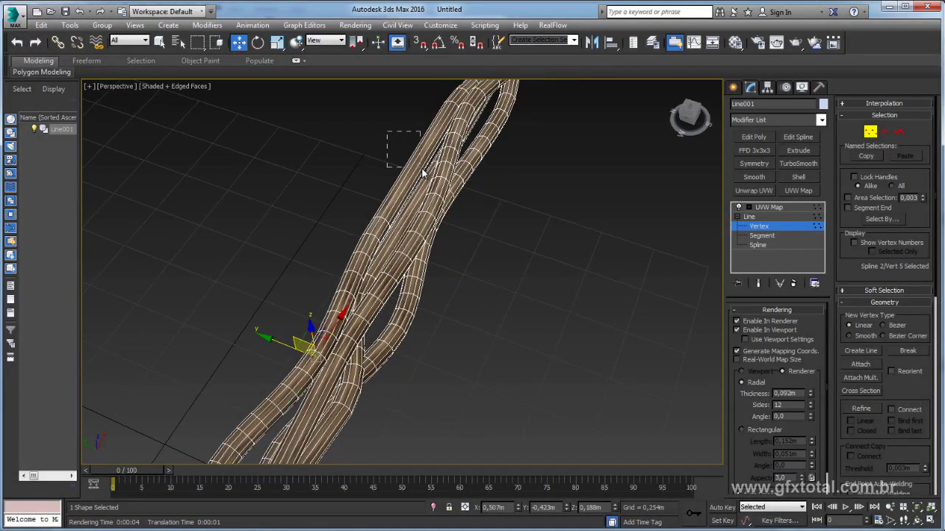
{"action": "left_click_drag", "start_coordinate": [386, 131], "coordinate": [422, 173]}
{"action": "middle_click_drag", "start_coordinate": [423, 174], "coordinate": [432, 201], "text": "alt"}
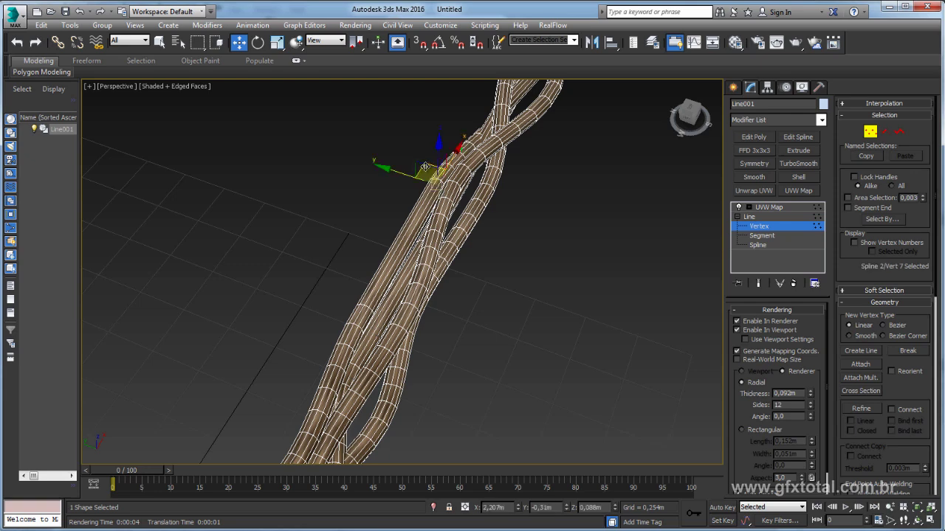
{"action": "left_click_drag", "start_coordinate": [426, 167], "coordinate": [409, 193]}
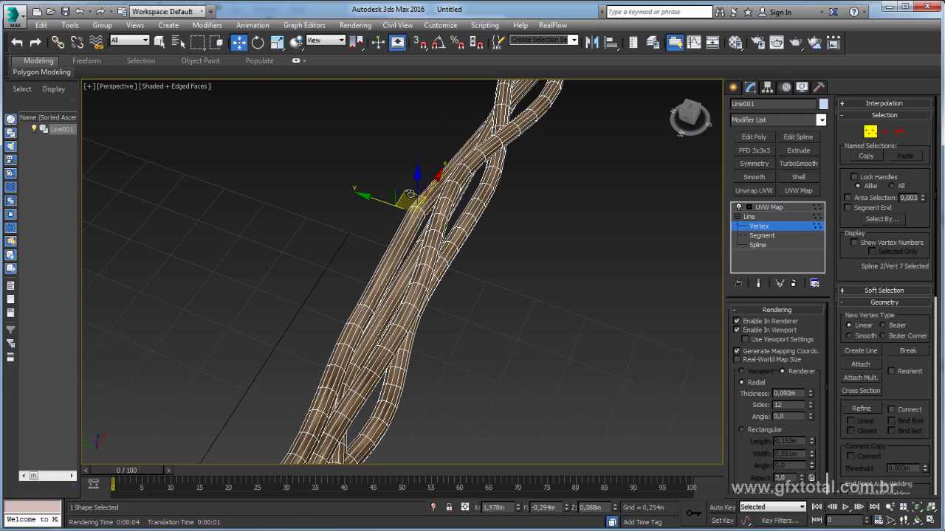
{"action": "key", "text": "e"}
{"action": "key", "text": "r"}
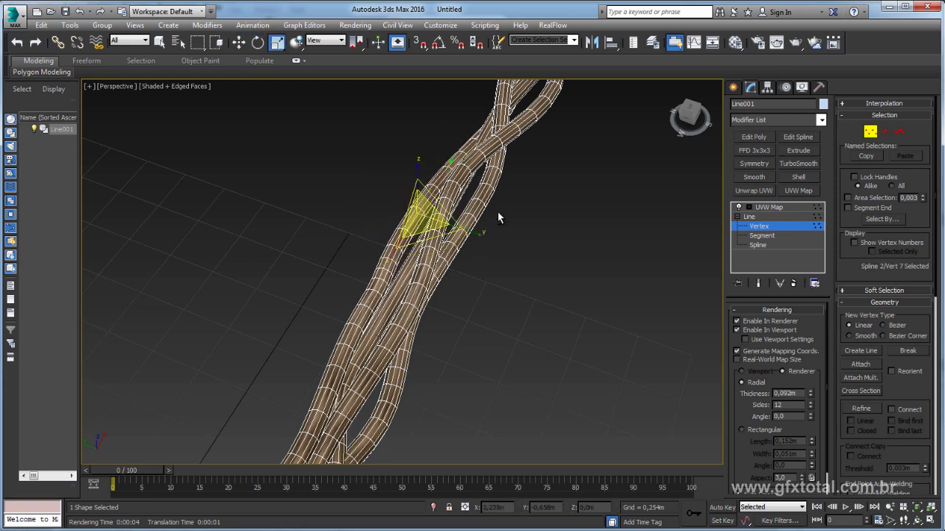
{"action": "mouse_move", "coordinate": [497, 212]}
{"action": "middle_mouse_down", "text": "alt"}
{"action": "mouse_move", "coordinate": [488, 313]}
{"action": "mouse_move", "coordinate": [458, 207]}
{"action": "middle_mouse_up", "text": "alt"}
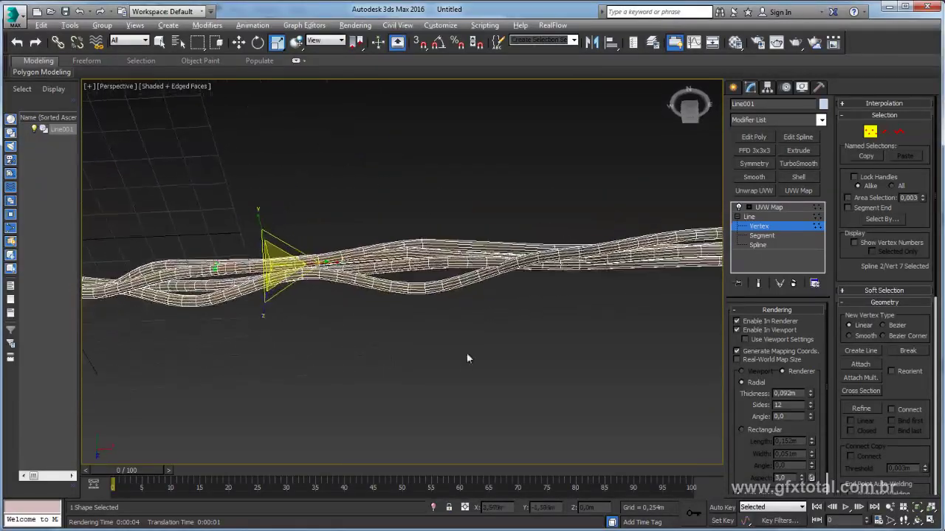
{"action": "left_click", "coordinate": [417, 241]}
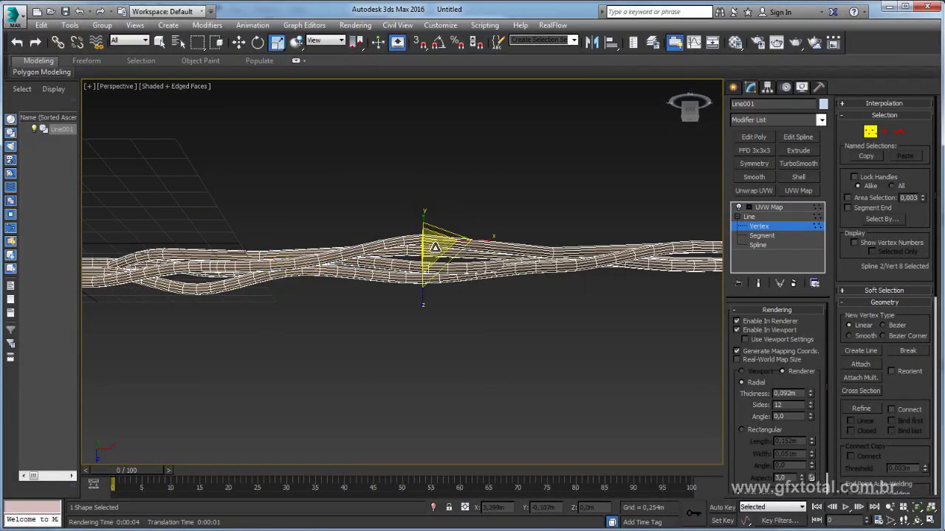
{"action": "left_click", "coordinate": [768, 208]}
{"action": "mouse_move", "coordinate": [524, 200]}
{"action": "middle_mouse_down", "text": "alt"}
{"action": "mouse_move", "coordinate": [569, 234]}
{"action": "mouse_move", "coordinate": [563, 288]}
{"action": "mouse_move", "coordinate": [584, 295]}
{"action": "middle_mouse_up", "text": "alt"}
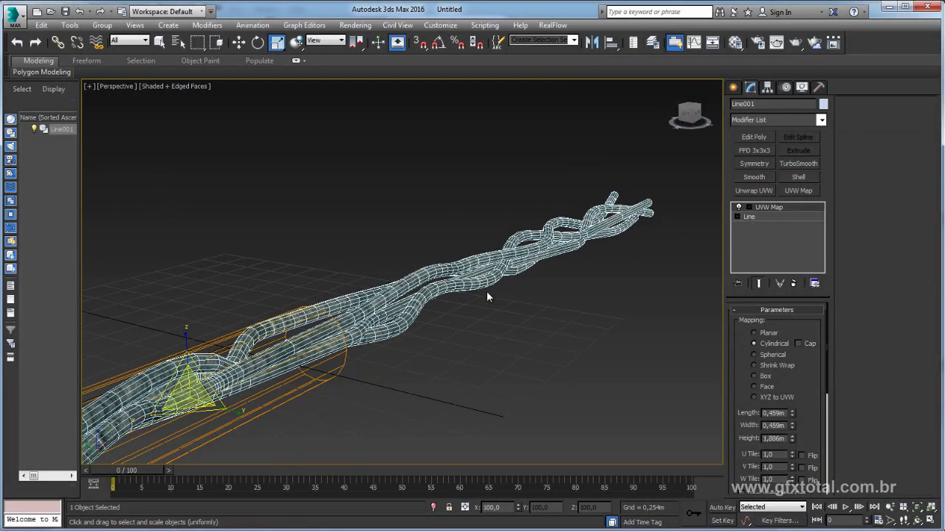
- Add a Twist modifier to the Line001 braid
{"action": "scroll", "coordinate": [487, 297], "scroll_direction": "down", "scroll_amount": 5}
{"action": "middle_click_drag", "start_coordinate": [489, 261], "coordinate": [444, 264], "text": "alt"}
{"action": "scroll", "coordinate": [513, 302], "scroll_direction": "up", "scroll_amount": 3}
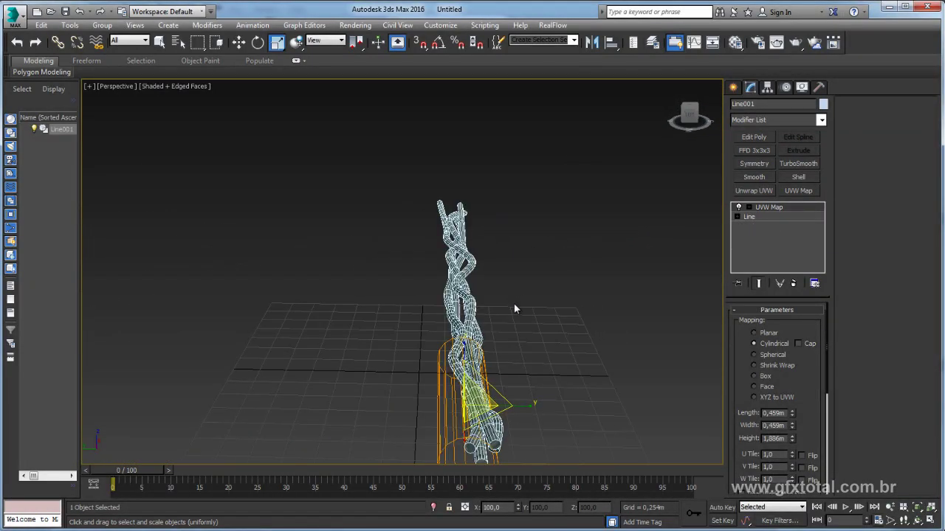
{"action": "middle_click_drag", "start_coordinate": [514, 303], "coordinate": [481, 312], "text": "alt"}
{"action": "scroll", "coordinate": [477, 314], "scroll_direction": "up", "scroll_amount": 1}
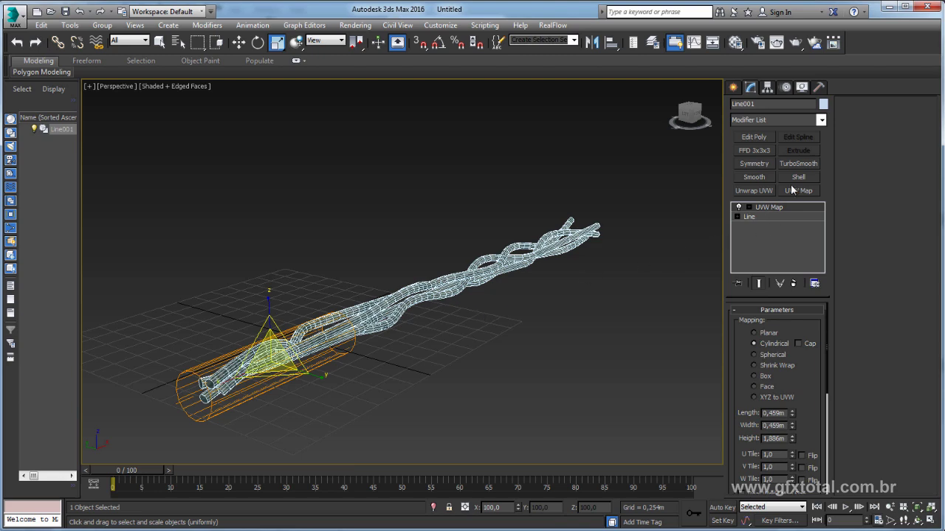
{"action": "left_click", "coordinate": [821, 120]}
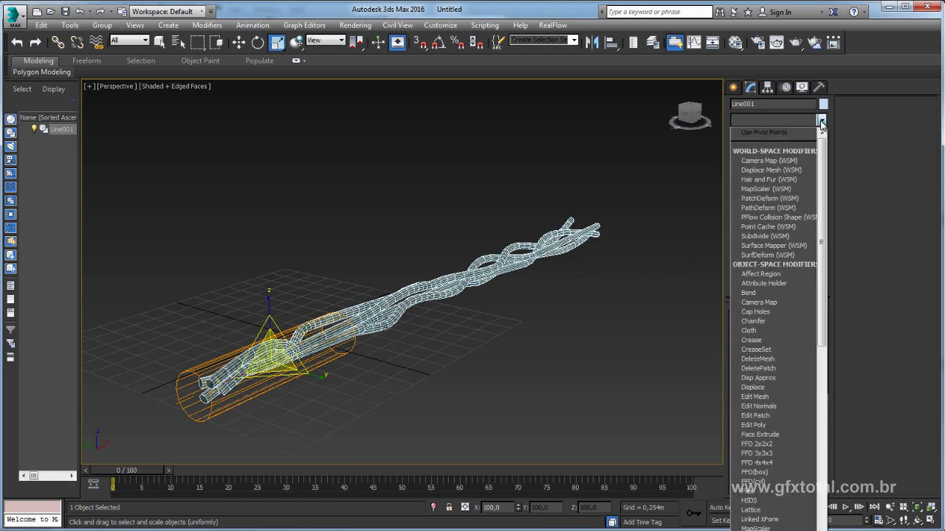
{"action": "left_click_drag", "start_coordinate": [825, 153], "coordinate": [830, 420]}
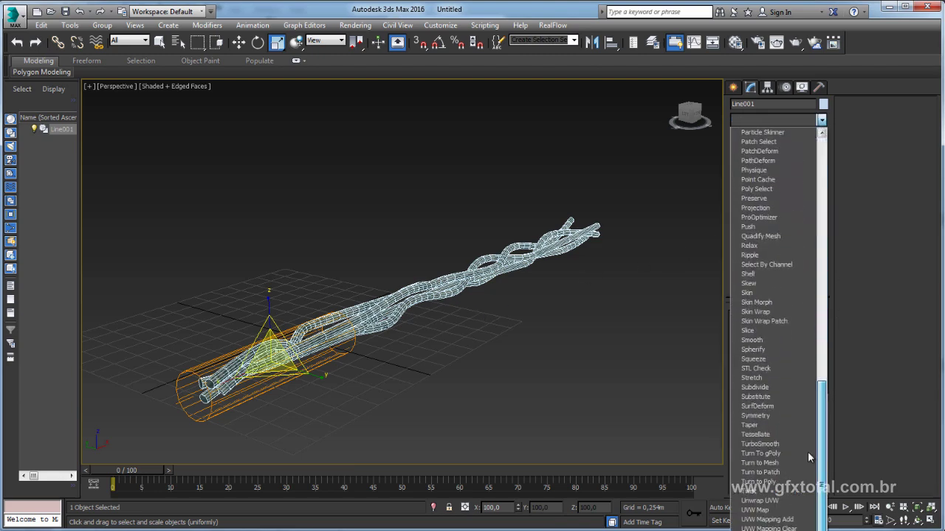
{"action": "left_click", "coordinate": [760, 491]}
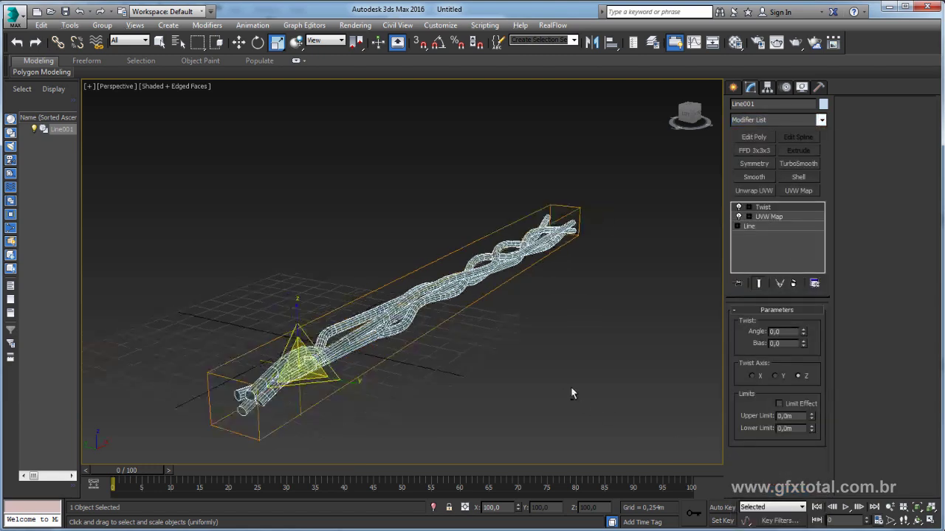
{"action": "middle_click_drag", "start_coordinate": [571, 394], "coordinate": [665, 376], "text": "alt"}
- Twist the braid 693 degrees around the X axis and inspect the result
{"action": "left_click_drag", "start_coordinate": [804, 334], "coordinate": [810, 277]}
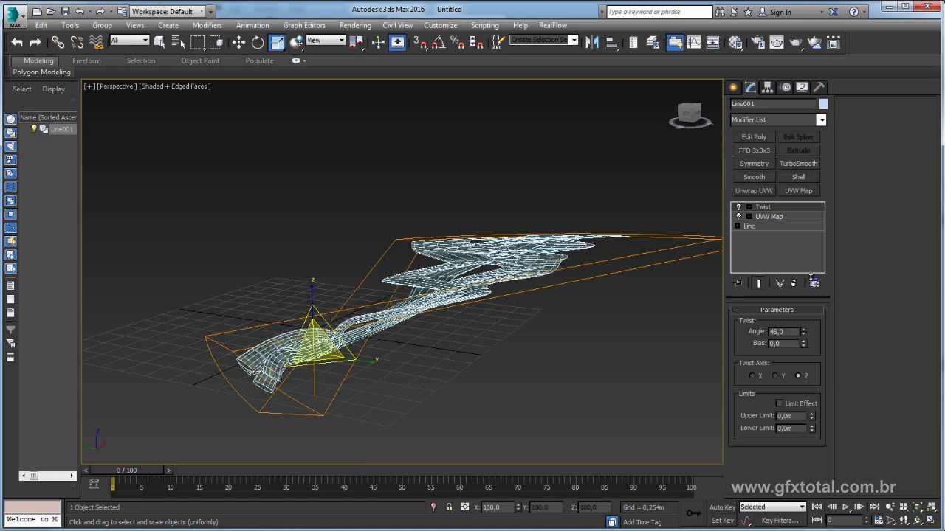
{"action": "left_click", "coordinate": [776, 376]}
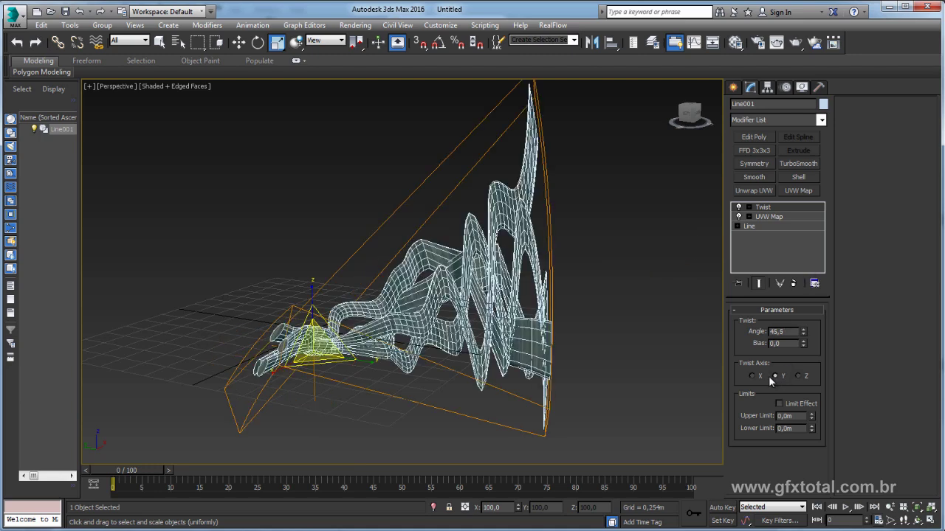
{"action": "left_click", "coordinate": [753, 376]}
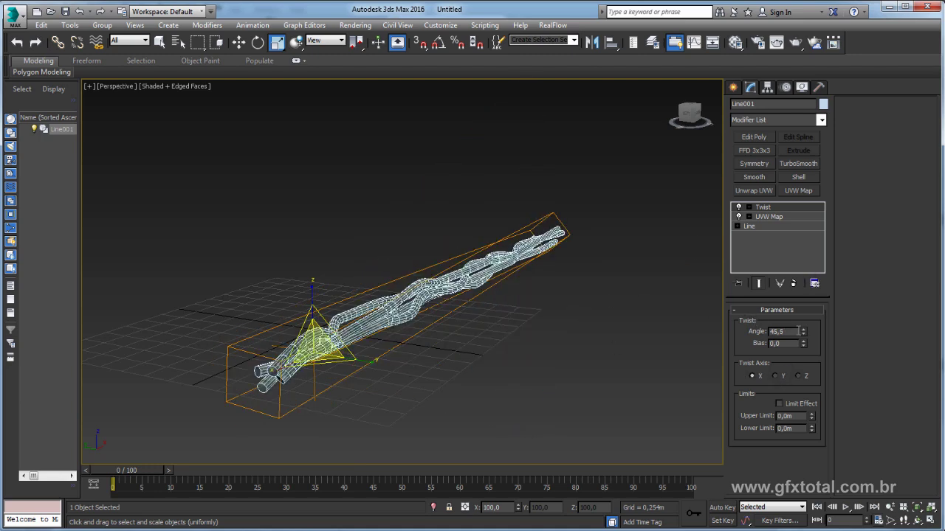
{"action": "mouse_move", "coordinate": [804, 335]}
{"action": "left_mouse_down"}
{"action": "mouse_move", "coordinate": [723, 306]}
{"action": "mouse_move", "coordinate": [749, 192]}
{"action": "mouse_move", "coordinate": [738, 218]}
{"action": "left_mouse_up"}
{"action": "mouse_move", "coordinate": [482, 311]}
{"action": "middle_mouse_down", "text": "alt"}
{"action": "mouse_move", "coordinate": [314, 305]}
{"action": "mouse_move", "coordinate": [676, 332]}
{"action": "middle_mouse_up", "text": "alt"}
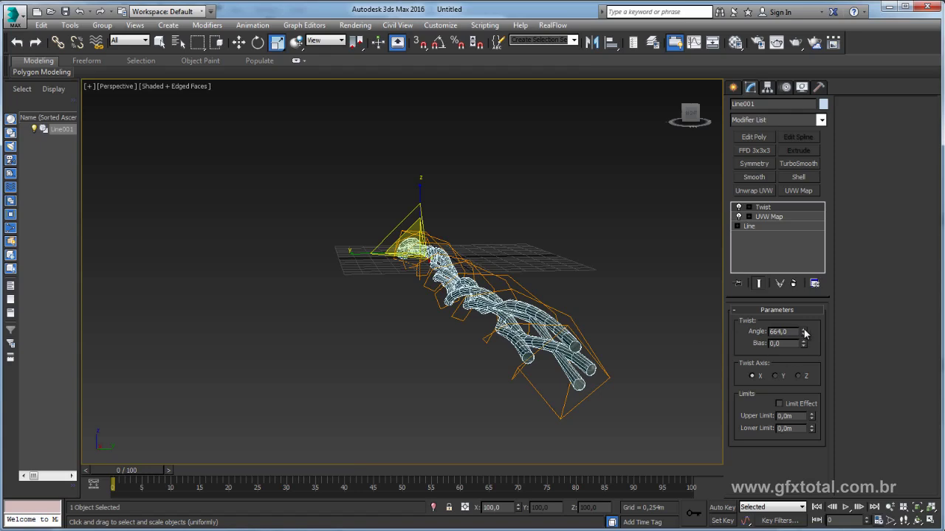
{"action": "left_click_drag", "start_coordinate": [804, 333], "coordinate": [802, 279]}
{"action": "scroll", "coordinate": [539, 312], "scroll_direction": "up", "scroll_amount": 3}
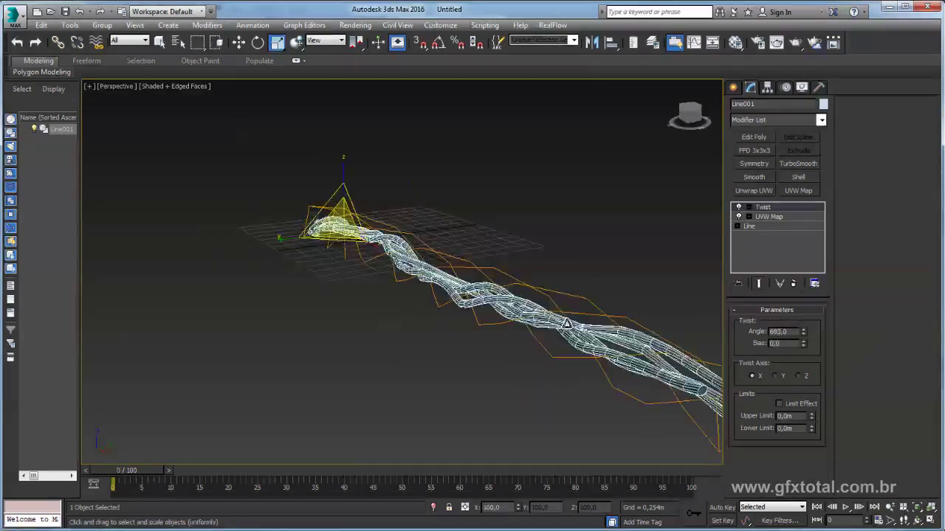
{"action": "middle_click_drag", "start_coordinate": [539, 312], "coordinate": [611, 331], "text": "alt"}
{"action": "scroll", "coordinate": [407, 338], "scroll_direction": "up", "scroll_amount": 2}
{"action": "scroll", "coordinate": [484, 341], "scroll_direction": "up", "scroll_amount": 2}
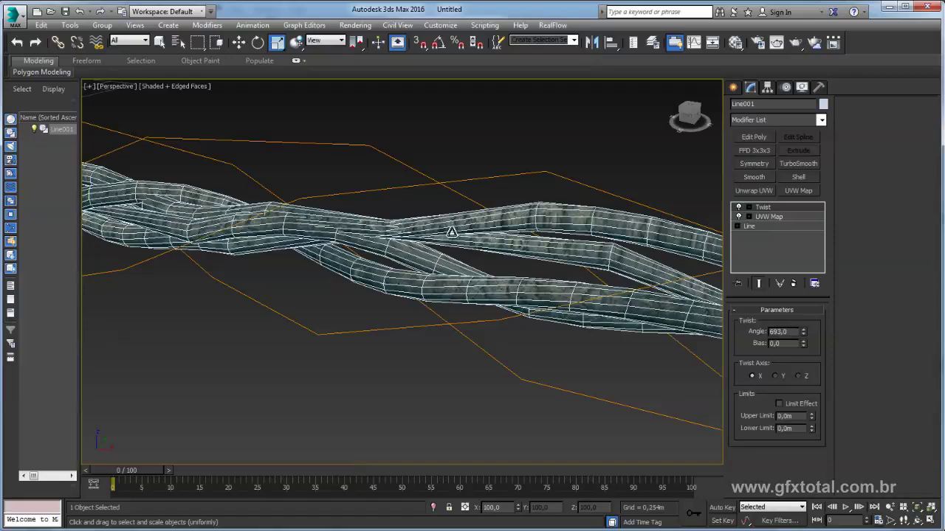
{"action": "mouse_move", "coordinate": [451, 236]}
{"action": "middle_mouse_down", "text": "alt"}
{"action": "mouse_move", "coordinate": [480, 257]}
{"action": "mouse_move", "coordinate": [485, 302]}
{"action": "mouse_move", "coordinate": [494, 255]}
{"action": "mouse_move", "coordinate": [523, 295]}
{"action": "mouse_move", "coordinate": [622, 290]}
{"action": "middle_mouse_up", "text": "alt"}
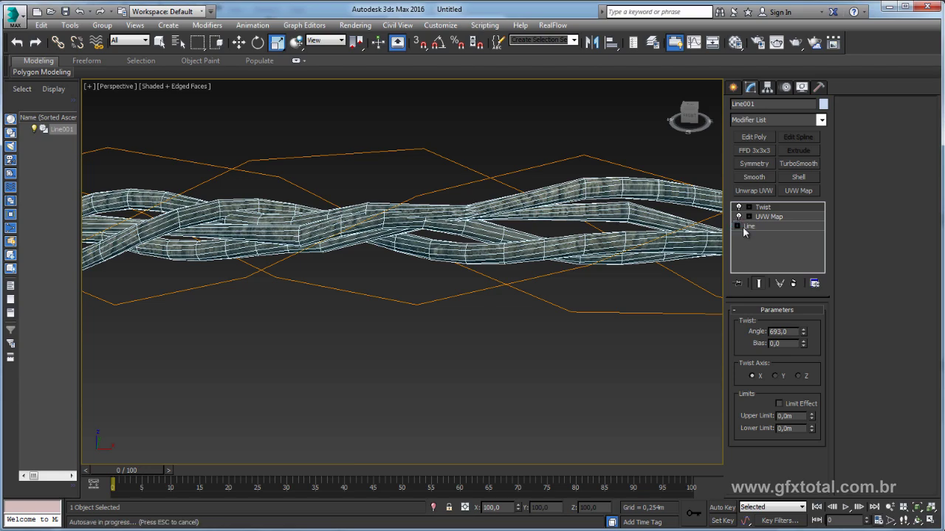
- Expand Line001's base spline and refine a segment to add a vertex on one branch
{"action": "left_click", "coordinate": [738, 225]}
{"action": "left_click", "coordinate": [759, 234]}
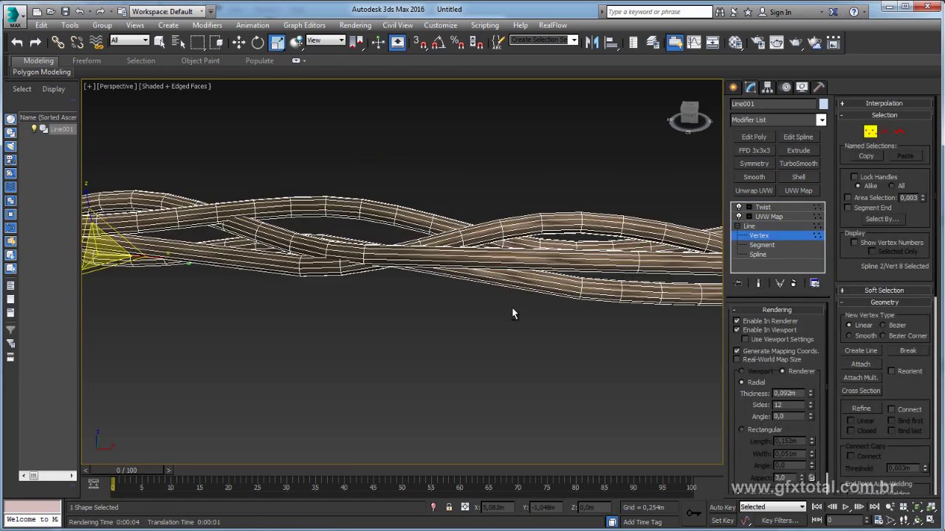
{"action": "middle_click_drag", "start_coordinate": [512, 308], "coordinate": [516, 180], "text": "alt"}
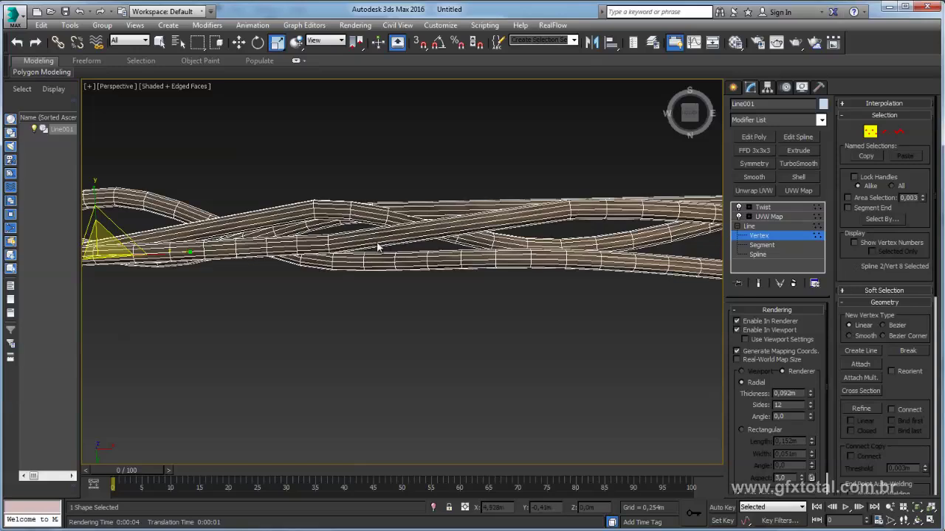
{"action": "left_click", "coordinate": [770, 246]}
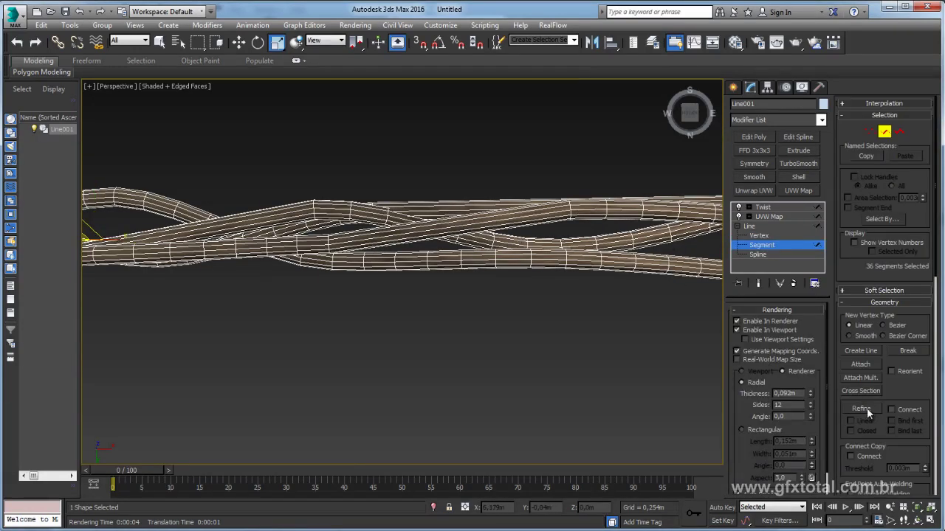
{"action": "left_click", "coordinate": [865, 409]}
{"action": "left_click", "coordinate": [475, 219]}
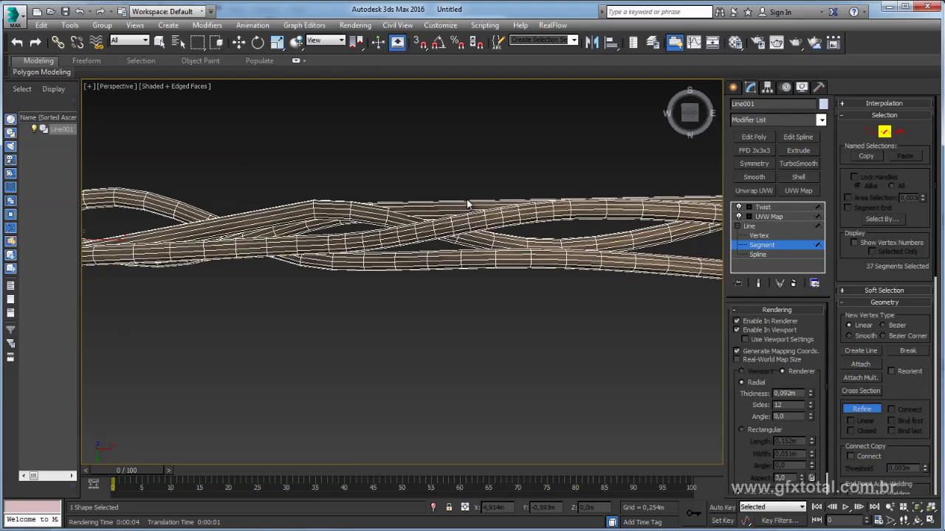
{"action": "middle_click_drag", "start_coordinate": [467, 204], "coordinate": [485, 270], "text": "alt"}
{"action": "mouse_move", "coordinate": [594, 279]}
{"action": "middle_mouse_down", "text": "alt"}
{"action": "mouse_move", "coordinate": [490, 268]}
{"action": "mouse_move", "coordinate": [527, 270]}
{"action": "middle_mouse_up", "text": "alt"}
- Raise a vertex on the upper tube to bulge it, then lower a vertex further along
{"action": "key", "text": "w"}
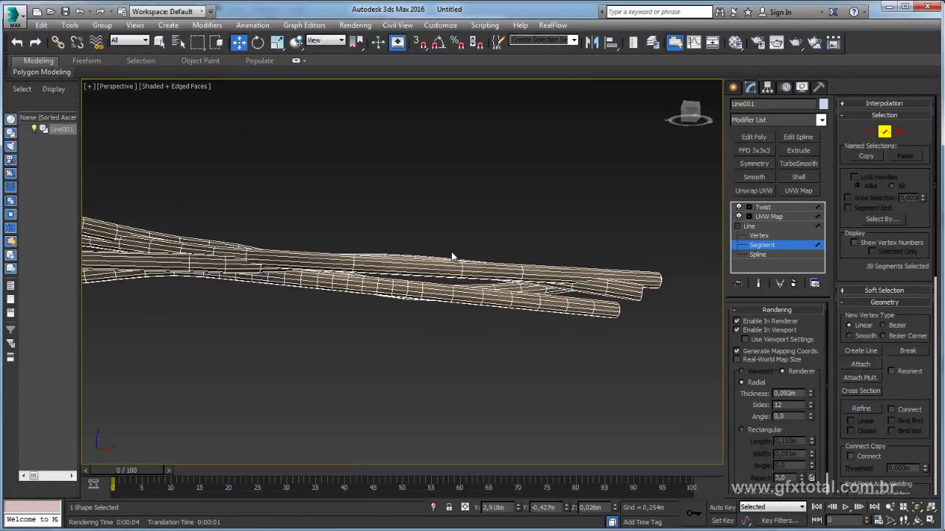
{"action": "left_click", "coordinate": [352, 264]}
{"action": "key", "text": "1"}
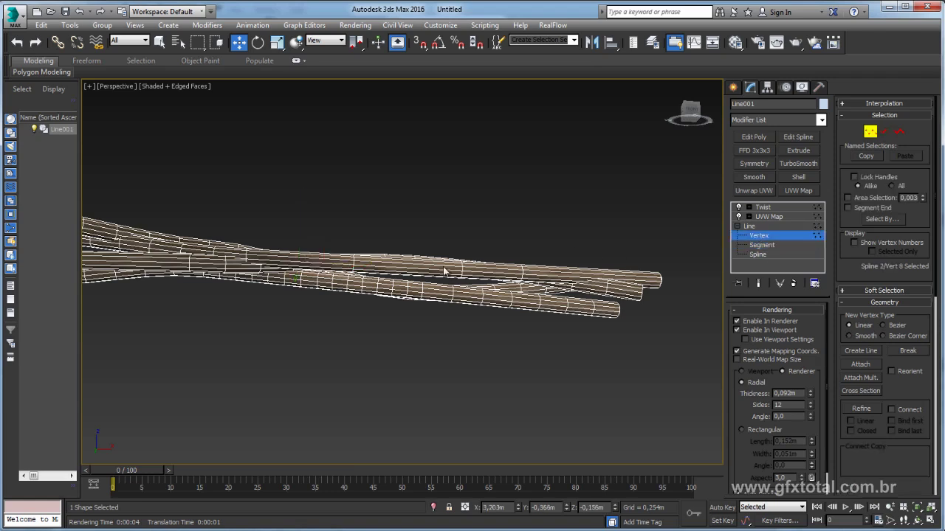
{"action": "left_click", "coordinate": [354, 263]}
{"action": "mouse_move", "coordinate": [352, 232]}
{"action": "left_mouse_down"}
{"action": "mouse_move", "coordinate": [355, 220]}
{"action": "mouse_move", "coordinate": [339, 230]}
{"action": "left_mouse_up"}
{"action": "key", "text": "r"}
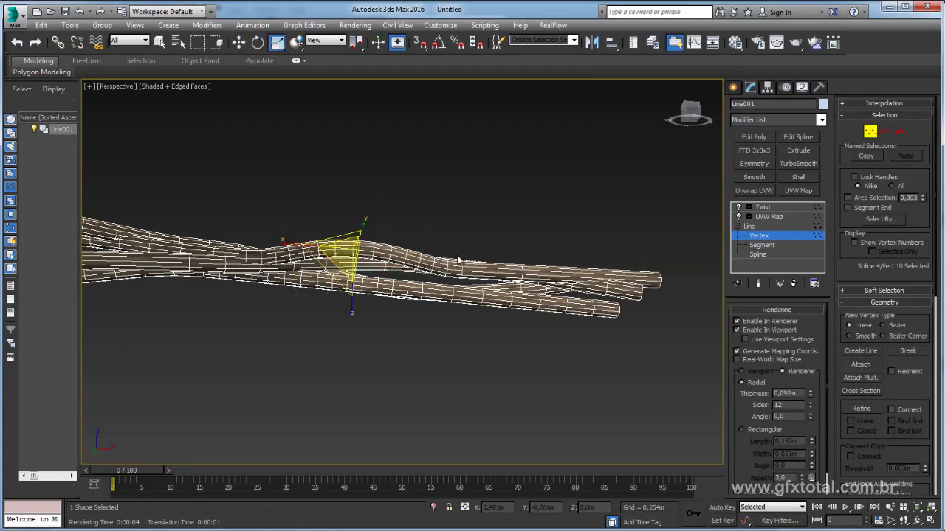
{"action": "left_click", "coordinate": [521, 271]}
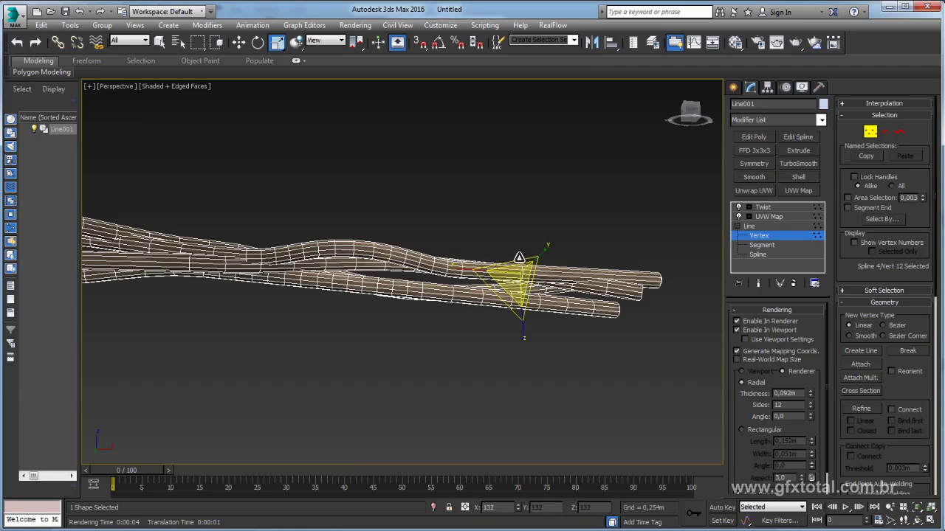
{"action": "key", "text": "w"}
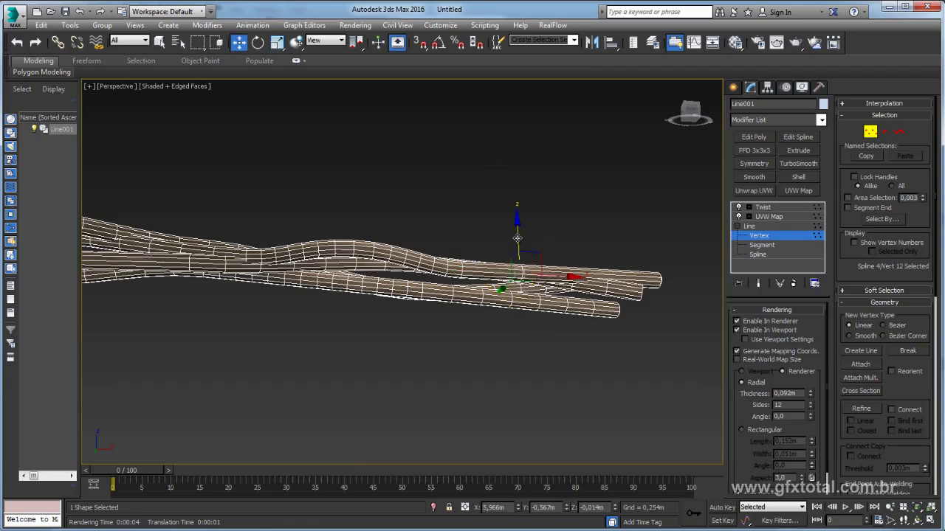
{"action": "left_click_drag", "start_coordinate": [518, 237], "coordinate": [518, 244]}
- Nudge a vertex on another branch into place and extend a branch end to the right
{"action": "mouse_move", "coordinate": [517, 245]}
{"action": "middle_mouse_down", "text": "alt"}
{"action": "mouse_move", "coordinate": [644, 294]}
{"action": "mouse_move", "coordinate": [474, 266]}
{"action": "middle_mouse_up", "text": "alt"}
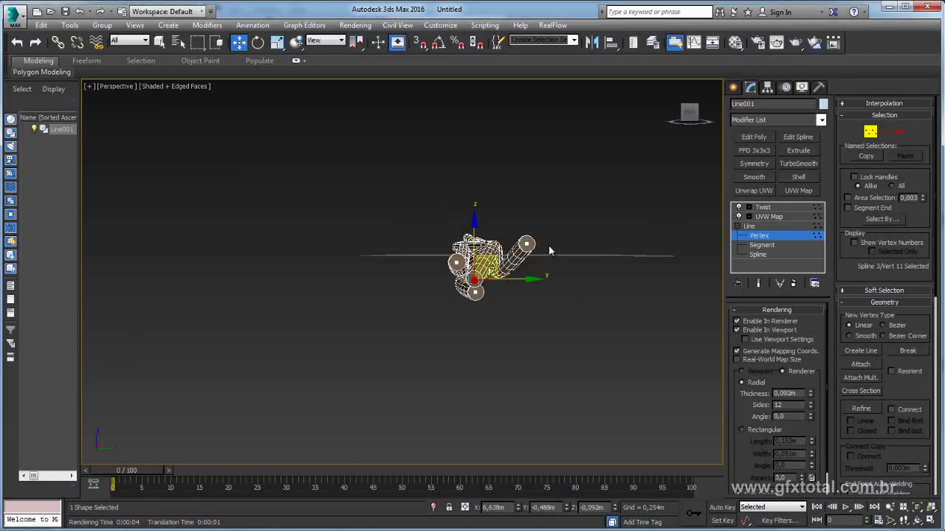
{"action": "left_click", "coordinate": [527, 243]}
{"action": "left_click_drag", "start_coordinate": [546, 220], "coordinate": [538, 236]}
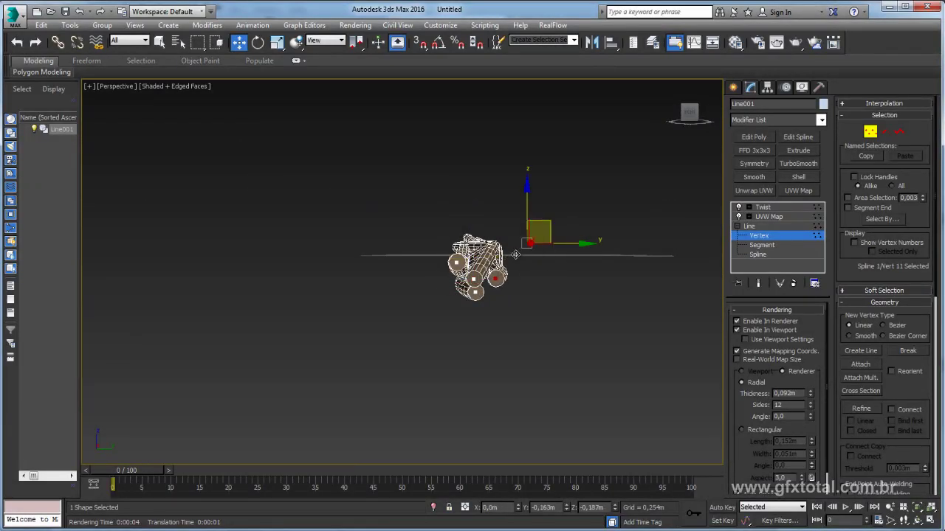
{"action": "mouse_move", "coordinate": [538, 236]}
{"action": "middle_mouse_down", "text": "alt"}
{"action": "mouse_move", "coordinate": [635, 273]}
{"action": "mouse_move", "coordinate": [610, 294]}
{"action": "middle_mouse_up", "text": "alt"}
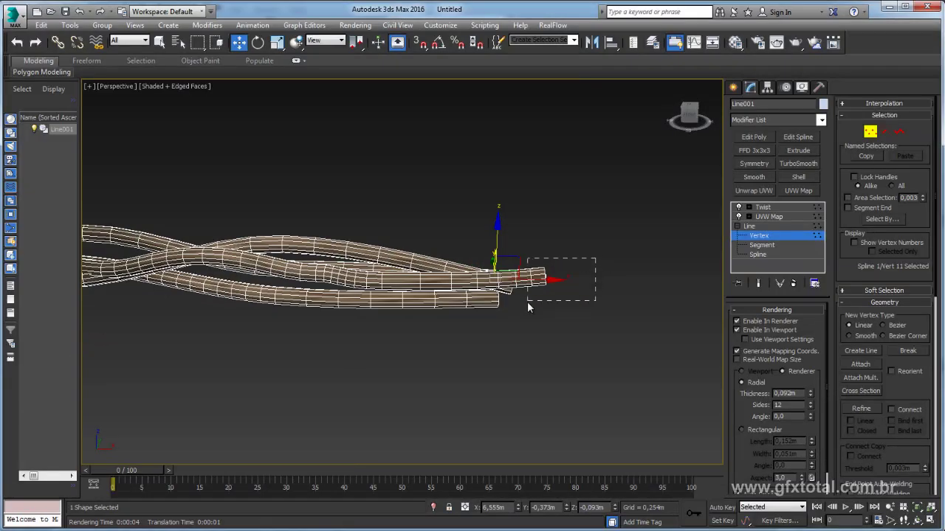
{"action": "left_click_drag", "start_coordinate": [527, 302], "coordinate": [570, 290]}
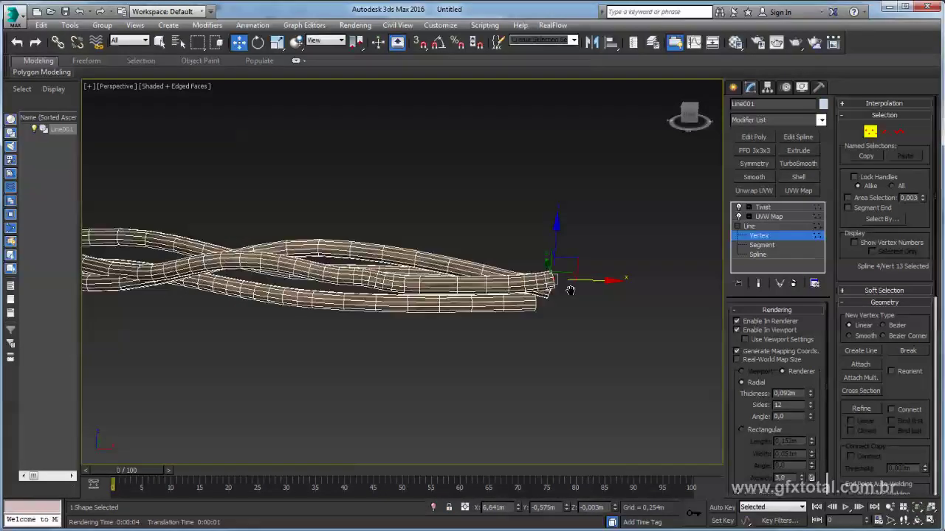
{"action": "scroll", "coordinate": [487, 303], "scroll_direction": "down", "scroll_amount": 3}
{"action": "mouse_move", "coordinate": [401, 312]}
{"action": "middle_mouse_down", "text": "alt"}
{"action": "mouse_move", "coordinate": [483, 348]}
{"action": "mouse_move", "coordinate": [482, 408]}
{"action": "mouse_move", "coordinate": [563, 301]}
{"action": "mouse_move", "coordinate": [544, 411]}
{"action": "middle_mouse_up", "text": "alt"}
{"action": "middle_click_drag", "start_coordinate": [487, 326], "coordinate": [480, 295], "text": "alt"}
{"action": "scroll", "coordinate": [479, 295], "scroll_direction": "up", "scroll_amount": 2}
{"action": "scroll", "coordinate": [475, 318], "scroll_direction": "up", "scroll_amount": 2}
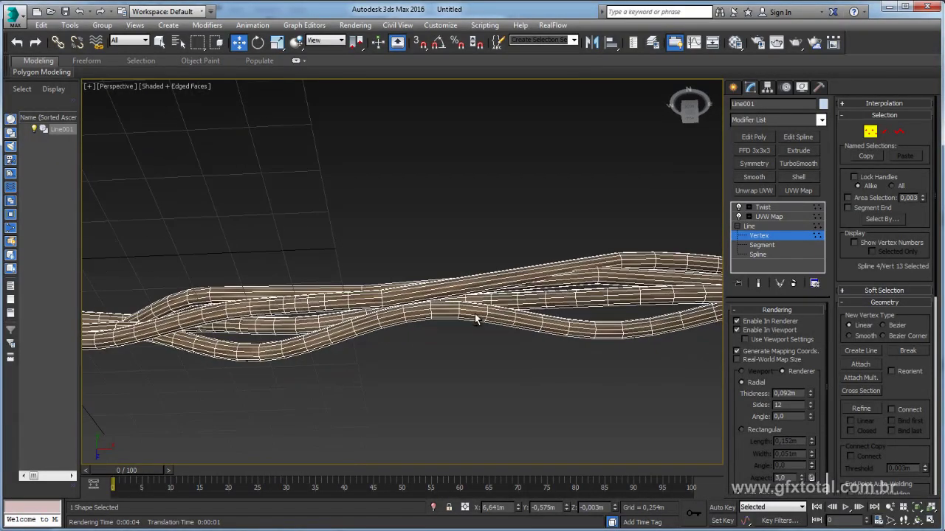
- Refine the splines again to add vertices on the tubes, then select another tube's vertex
{"action": "left_click", "coordinate": [860, 408]}
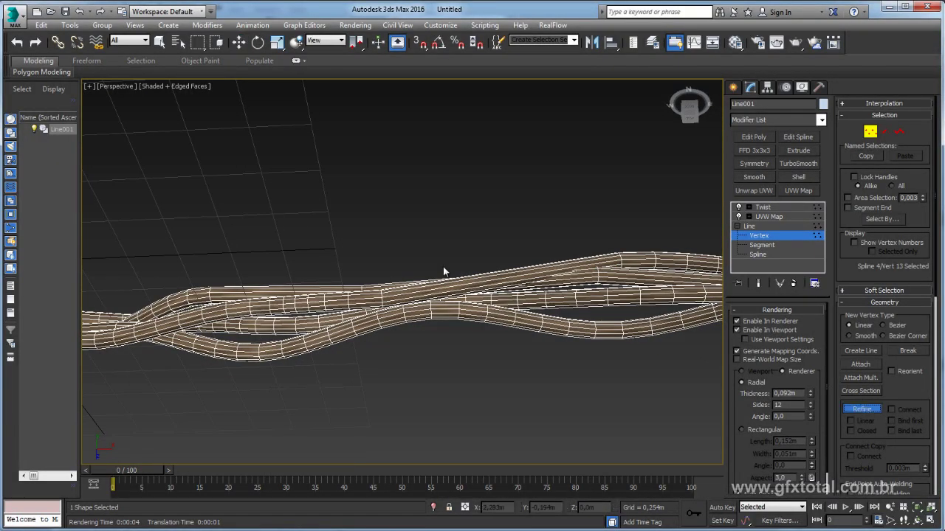
{"action": "left_click", "coordinate": [495, 276]}
{"action": "right_click", "coordinate": [519, 247]}
{"action": "mouse_move", "coordinate": [510, 275]}
{"action": "middle_mouse_down", "text": "alt"}
{"action": "mouse_move", "coordinate": [543, 246]}
{"action": "mouse_move", "coordinate": [544, 320]}
{"action": "mouse_move", "coordinate": [581, 284]}
{"action": "middle_mouse_up", "text": "alt"}
{"action": "left_click", "coordinate": [861, 408]}
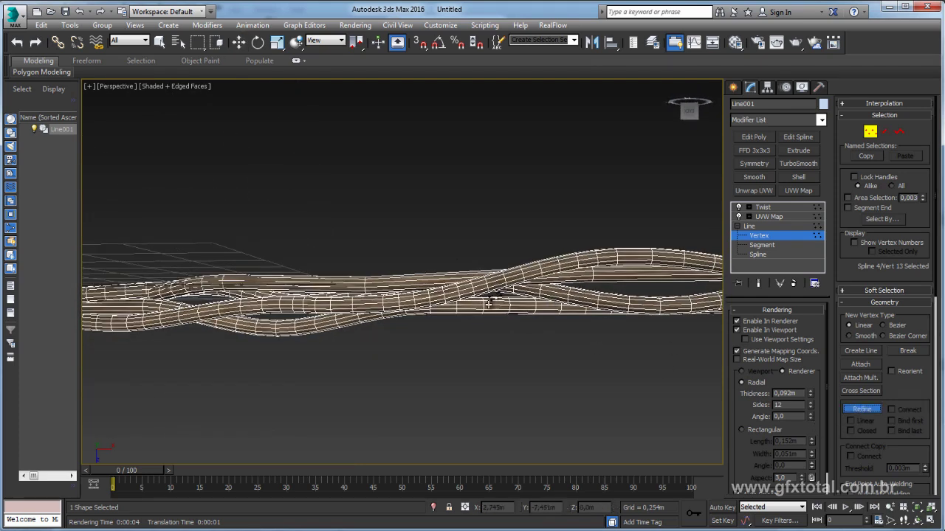
{"action": "mouse_move", "coordinate": [472, 258]}
{"action": "middle_mouse_down", "text": "alt"}
{"action": "mouse_move", "coordinate": [460, 316]}
{"action": "mouse_move", "coordinate": [453, 204]}
{"action": "middle_mouse_up", "text": "alt"}
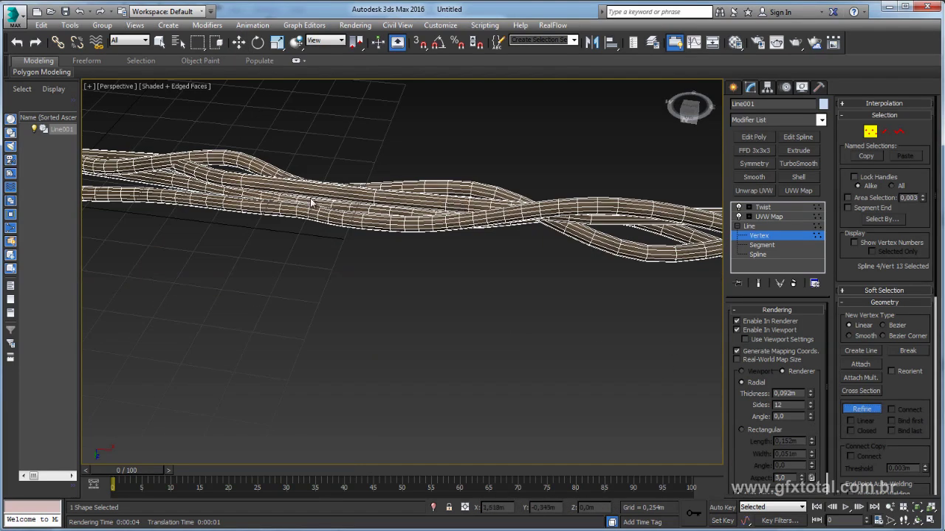
{"action": "left_click", "coordinate": [362, 193]}
{"action": "key", "text": "w"}
{"action": "left_click", "coordinate": [377, 198]}
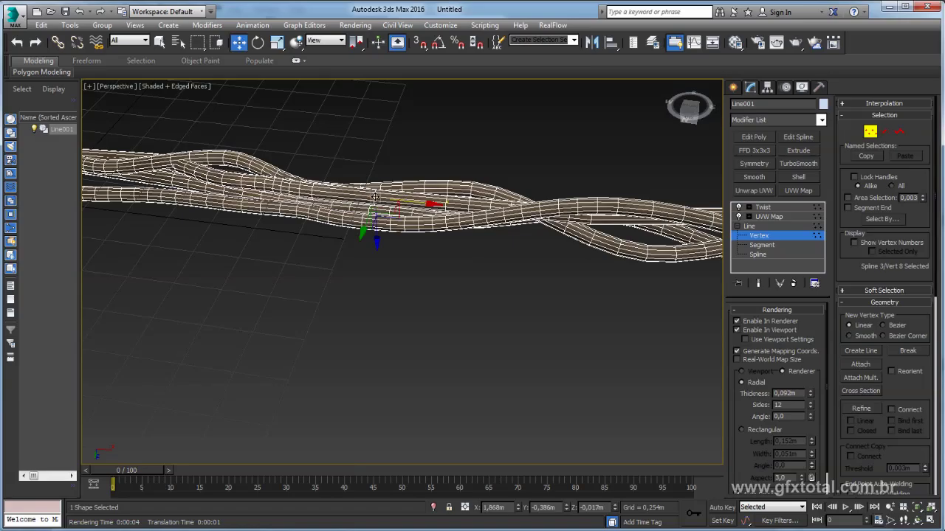
{"action": "mouse_move", "coordinate": [377, 197]}
{"action": "middle_mouse_down", "text": "alt"}
{"action": "mouse_move", "coordinate": [375, 234]}
{"action": "mouse_move", "coordinate": [523, 213]}
{"action": "mouse_move", "coordinate": [490, 206]}
{"action": "mouse_move", "coordinate": [604, 193]}
{"action": "mouse_move", "coordinate": [624, 93]}
{"action": "mouse_move", "coordinate": [737, 217]}
{"action": "middle_mouse_up", "text": "alt"}
- Exit vertex editing and reselect Line001 so its Twist of 693,0 degrees around X shows
{"action": "left_click", "coordinate": [767, 225]}
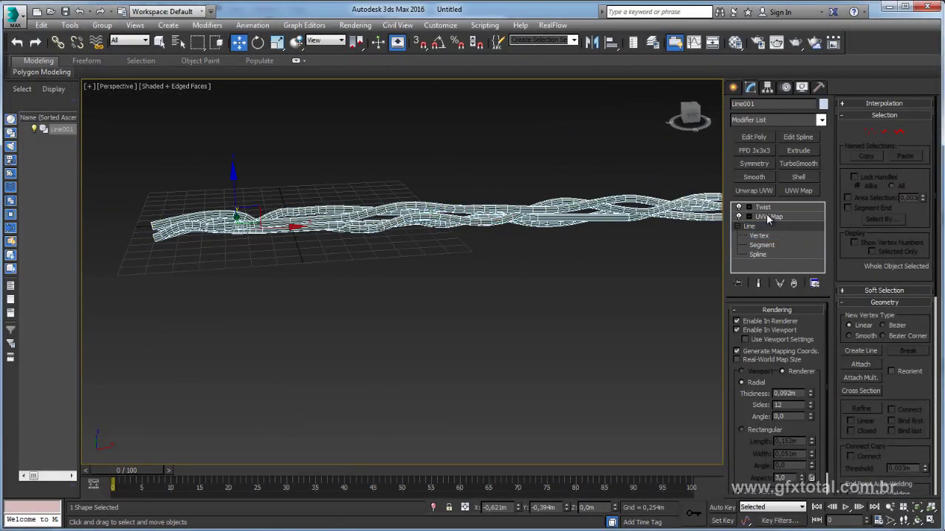
{"action": "left_click", "coordinate": [767, 216]}
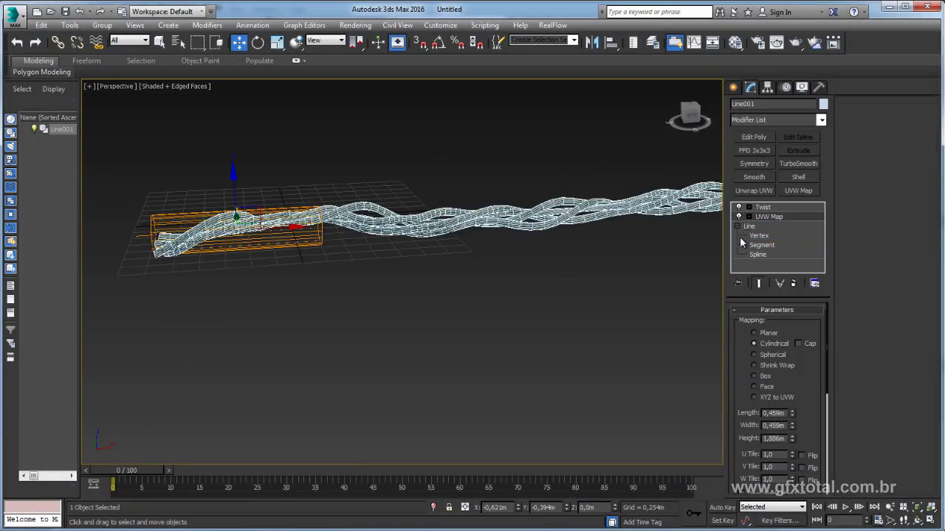
{"action": "mouse_move", "coordinate": [590, 256]}
{"action": "middle_mouse_down", "text": "alt"}
{"action": "mouse_move", "coordinate": [664, 251]}
{"action": "mouse_move", "coordinate": [593, 266]}
{"action": "middle_mouse_up", "text": "alt"}
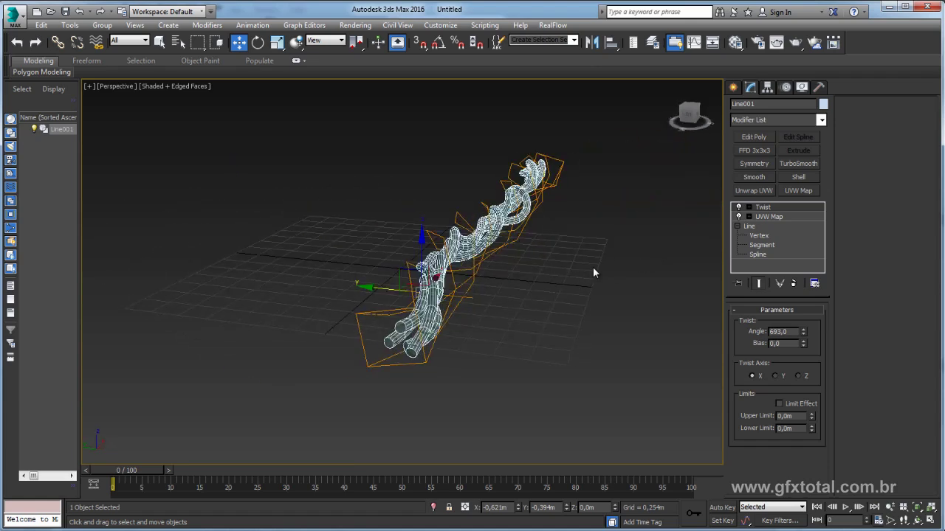
{"action": "left_click", "coordinate": [592, 266]}
{"action": "left_click", "coordinate": [521, 210]}
{"action": "left_click", "coordinate": [821, 121]}
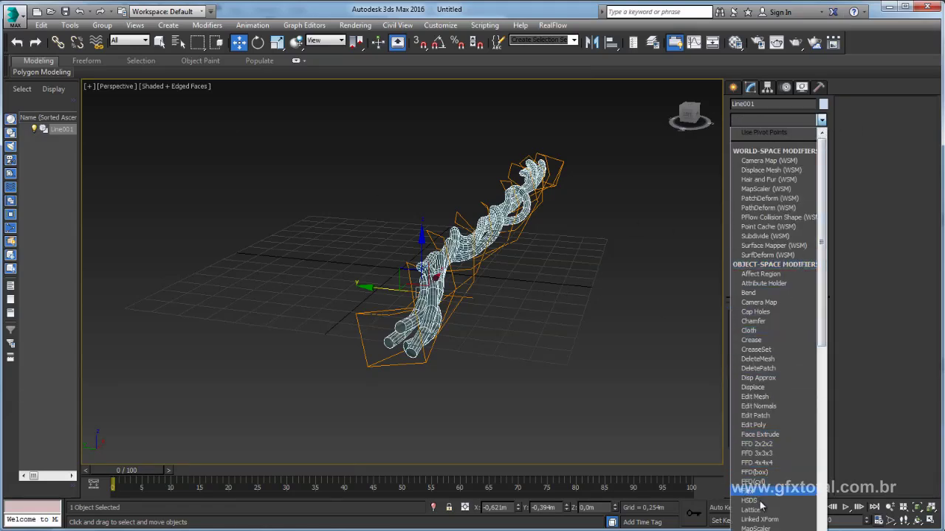
- Add a Noise modifier to the twisted branches with seed 10 and Fractal on
{"action": "scroll", "coordinate": [762, 506], "scroll_direction": "down", "scroll_amount": 3}
{"action": "scroll", "coordinate": [793, 306], "scroll_direction": "down", "scroll_amount": 2}
{"action": "scroll", "coordinate": [786, 296], "scroll_direction": "down", "scroll_amount": 2}
{"action": "scroll", "coordinate": [776, 313], "scroll_direction": "down", "scroll_amount": 2}
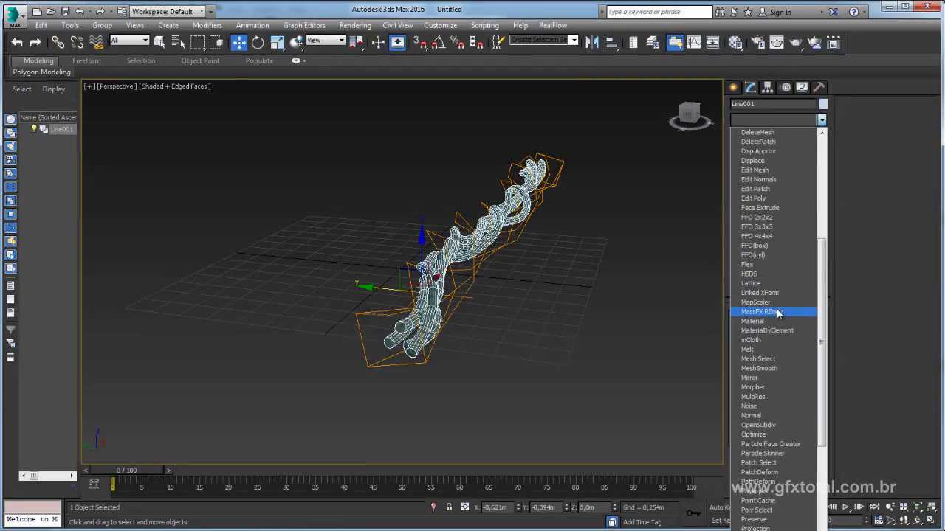
{"action": "left_click", "coordinate": [756, 406]}
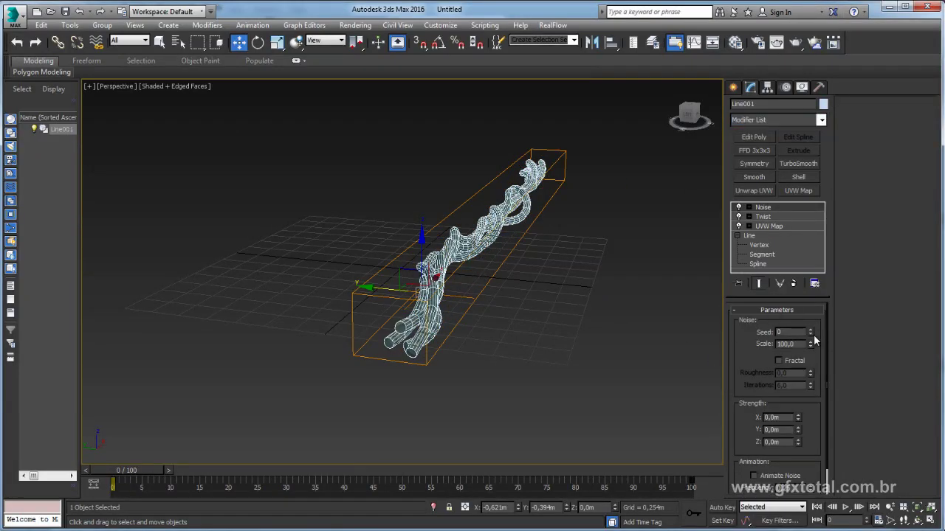
{"action": "left_click_drag", "start_coordinate": [810, 333], "coordinate": [812, 320]}
{"action": "scroll", "coordinate": [808, 421], "scroll_direction": "down", "scroll_amount": 1}
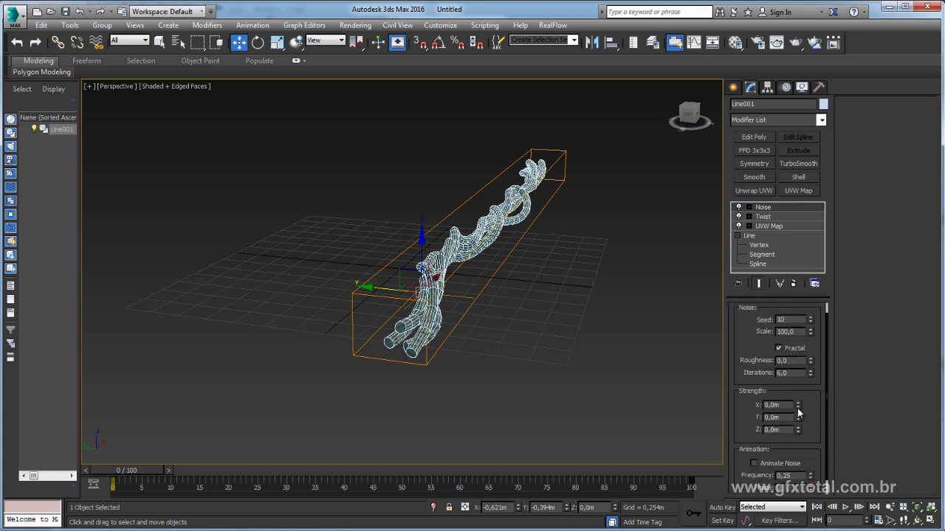
- Set Noise strength to 0 in X, 0,169m in Y and 0,153m in Z
{"action": "left_click_drag", "start_coordinate": [797, 408], "coordinate": [797, 391]}
{"action": "scroll", "coordinate": [496, 273], "scroll_direction": "up", "scroll_amount": 5}
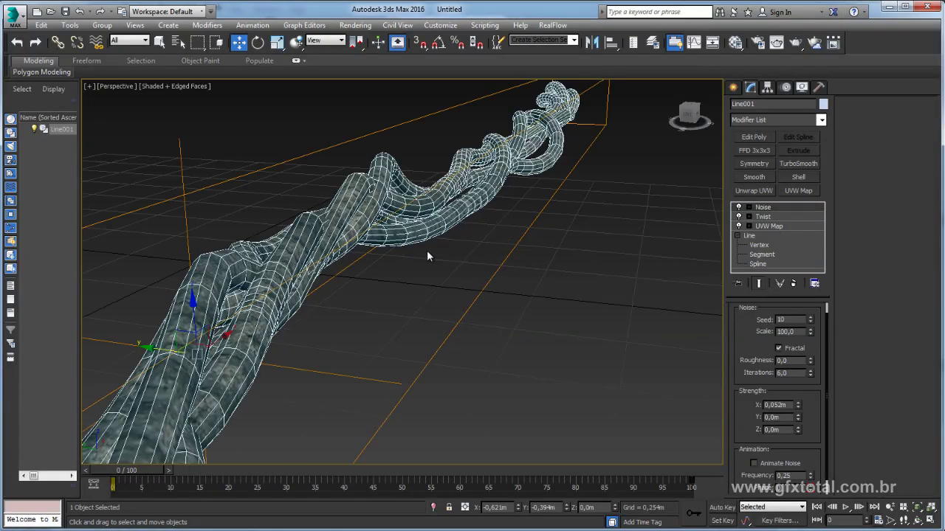
{"action": "middle_click_drag", "start_coordinate": [427, 256], "coordinate": [716, 377]}
{"action": "left_click_drag", "start_coordinate": [797, 404], "coordinate": [768, 179]}
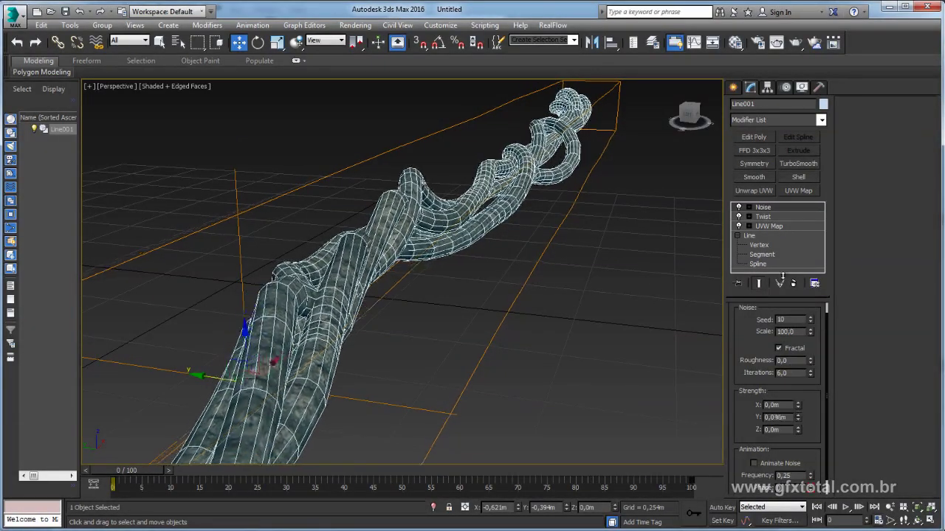
{"action": "mouse_move", "coordinate": [797, 429]}
{"action": "left_mouse_down"}
{"action": "mouse_move", "coordinate": [713, 33]}
{"action": "mouse_move", "coordinate": [800, 402]}
{"action": "mouse_move", "coordinate": [795, 371]}
{"action": "mouse_move", "coordinate": [797, 380]}
{"action": "left_mouse_up"}
{"action": "mouse_move", "coordinate": [561, 309]}
{"action": "middle_mouse_down", "text": "alt"}
{"action": "mouse_move", "coordinate": [482, 311]}
{"action": "mouse_move", "coordinate": [601, 315]}
{"action": "middle_mouse_up", "text": "alt"}
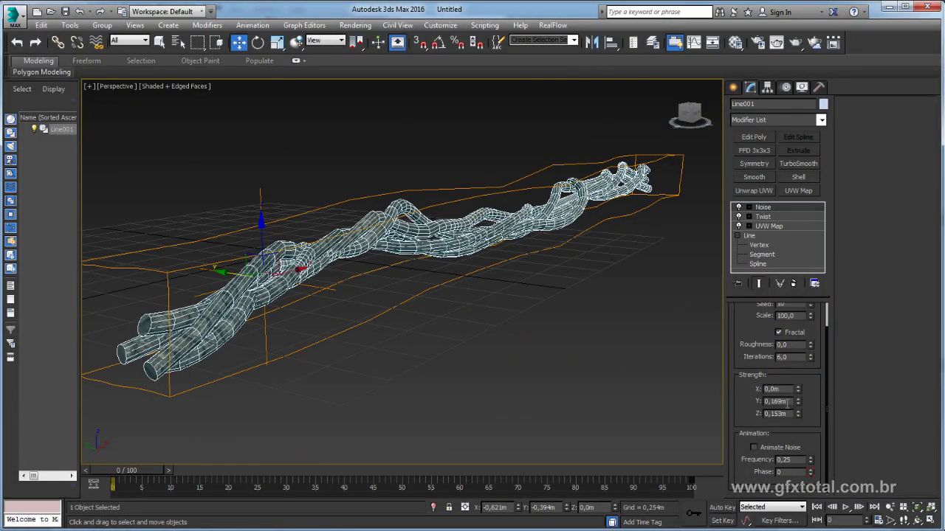
{"action": "mouse_move", "coordinate": [516, 354]}
{"action": "middle_mouse_down", "text": "alt"}
{"action": "mouse_move", "coordinate": [491, 347]}
{"action": "mouse_move", "coordinate": [506, 356]}
{"action": "mouse_move", "coordinate": [410, 363]}
{"action": "mouse_move", "coordinate": [373, 339]}
{"action": "mouse_move", "coordinate": [337, 256]}
{"action": "middle_mouse_up", "text": "alt"}
- Clone the twisted rope as a copy named Line002
{"action": "left_click", "coordinate": [736, 236]}
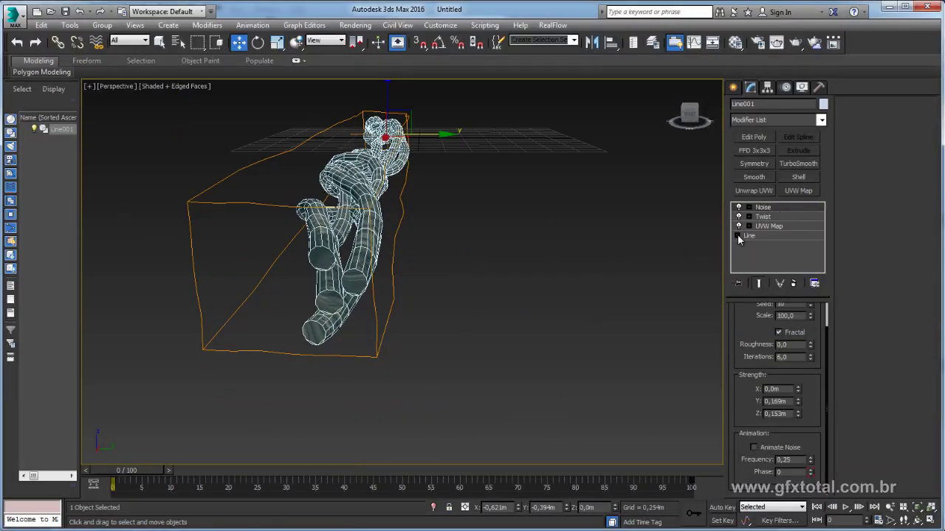
{"action": "mouse_move", "coordinate": [487, 310]}
{"action": "middle_mouse_down", "text": "alt"}
{"action": "mouse_move", "coordinate": [467, 332]}
{"action": "mouse_move", "coordinate": [436, 270]}
{"action": "mouse_move", "coordinate": [433, 213]}
{"action": "middle_mouse_up", "text": "alt"}
{"action": "scroll", "coordinate": [435, 269], "scroll_direction": "down", "scroll_amount": 5}
{"action": "mouse_move", "coordinate": [465, 118]}
{"action": "left_mouse_down", "text": "shift"}
{"action": "mouse_move", "coordinate": [679, 118]}
{"action": "mouse_move", "coordinate": [599, 125]}
{"action": "left_mouse_up", "text": "shift"}
{"action": "left_click", "coordinate": [468, 321]}
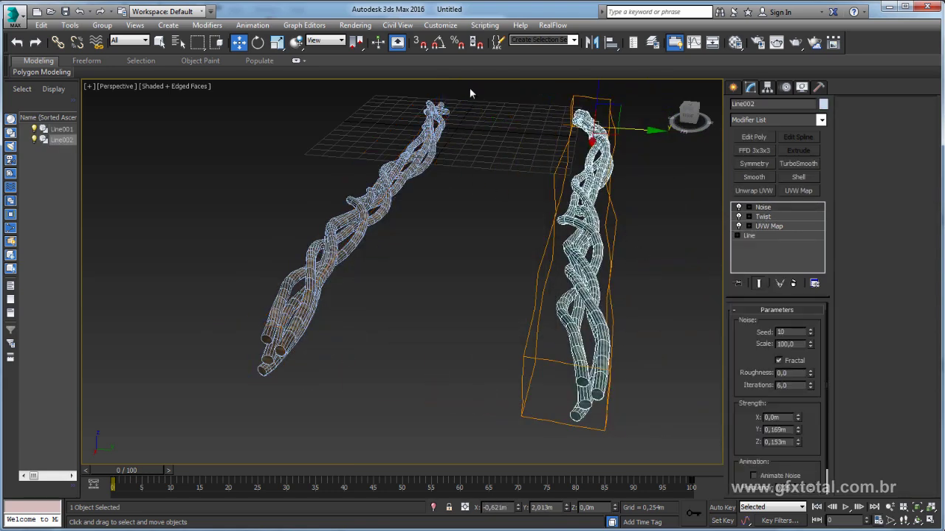
- Move Line001 aside so the two braids sit side by side
{"action": "left_click", "coordinate": [283, 303]}
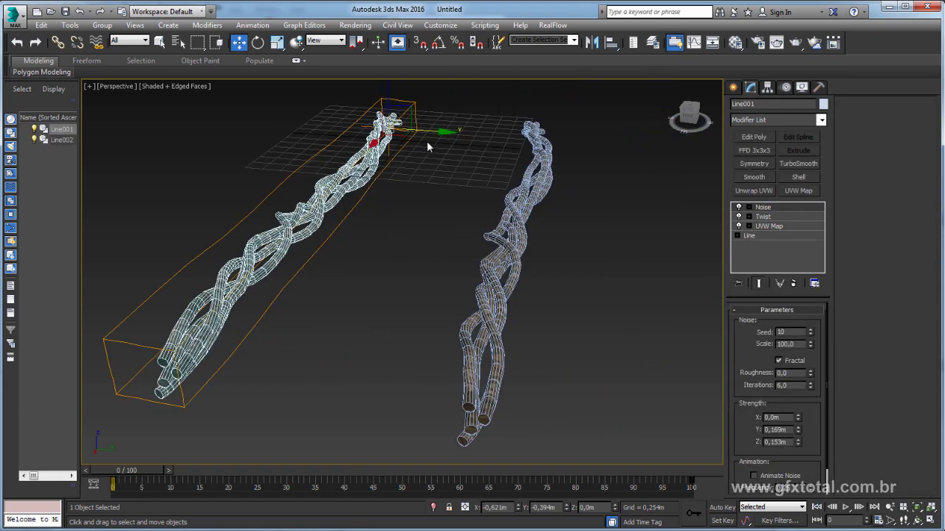
{"action": "left_click_drag", "start_coordinate": [428, 142], "coordinate": [258, 146]}
{"action": "left_click", "coordinate": [517, 254]}
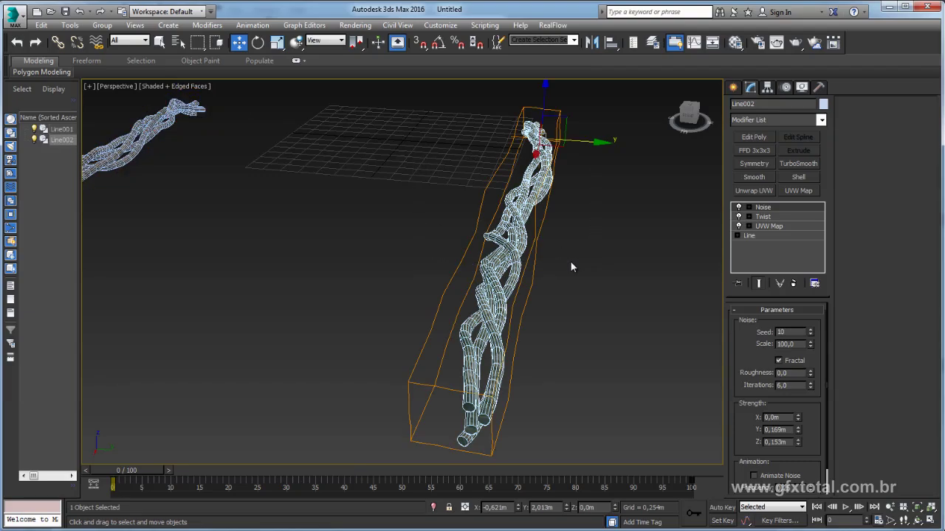
{"action": "mouse_move", "coordinate": [569, 260]}
{"action": "middle_mouse_down", "text": "alt"}
{"action": "mouse_move", "coordinate": [611, 316]}
{"action": "mouse_move", "coordinate": [642, 287]}
{"action": "mouse_move", "coordinate": [421, 218]}
{"action": "middle_mouse_up", "text": "alt"}
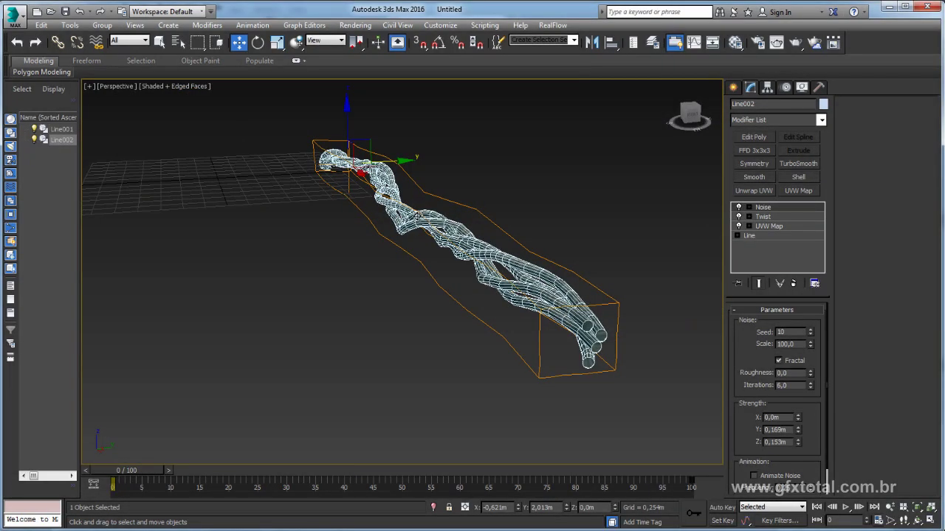
{"action": "middle_click_drag", "start_coordinate": [601, 236], "coordinate": [487, 258], "text": "alt"}
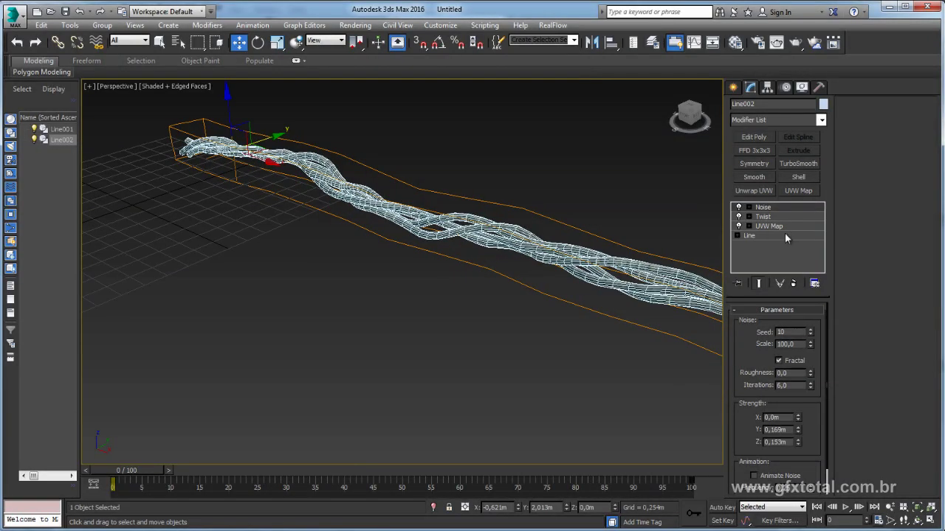
{"action": "left_click", "coordinate": [753, 236]}
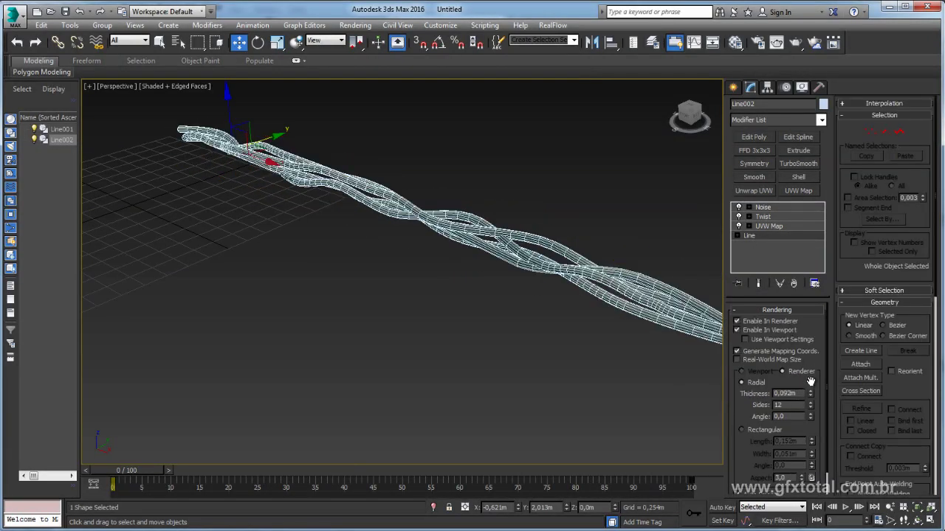
{"action": "scroll", "coordinate": [819, 361], "scroll_direction": "down", "scroll_amount": 2}
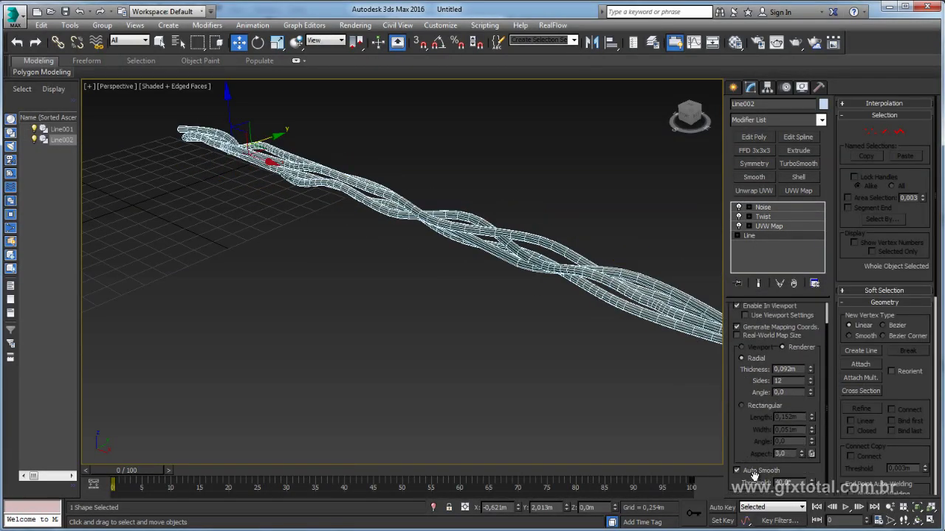
{"action": "left_click", "coordinate": [871, 105]}
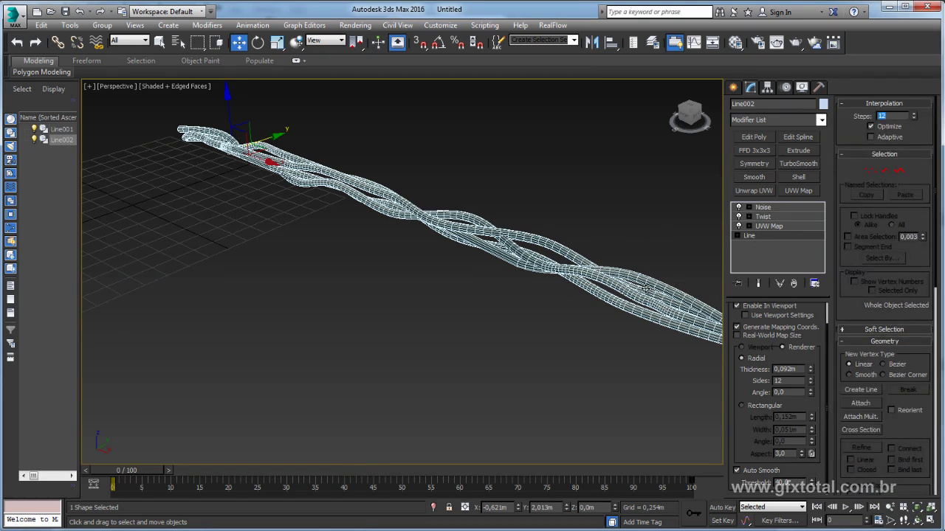
{"action": "mouse_move", "coordinate": [489, 271]}
{"action": "middle_mouse_down", "text": "alt"}
{"action": "mouse_move", "coordinate": [519, 280]}
{"action": "mouse_move", "coordinate": [516, 305]}
{"action": "mouse_move", "coordinate": [474, 281]}
{"action": "mouse_move", "coordinate": [487, 231]}
{"action": "mouse_move", "coordinate": [510, 259]}
{"action": "middle_mouse_up", "text": "alt"}
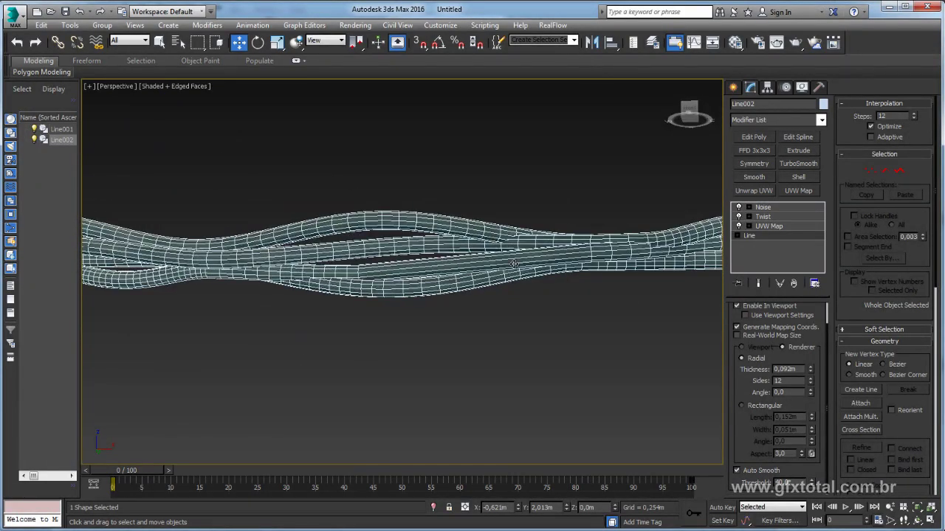
{"action": "scroll", "coordinate": [902, 430], "scroll_direction": "down", "scroll_amount": 5}
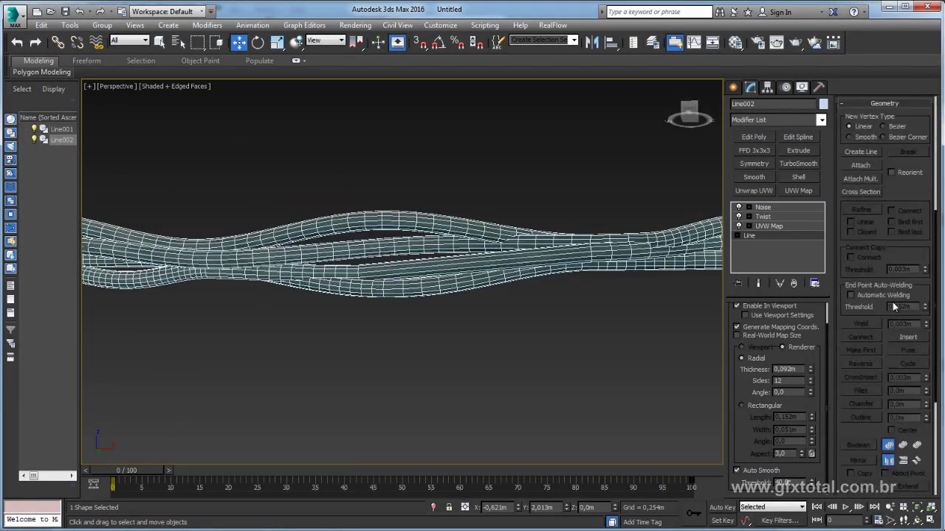
{"action": "left_click", "coordinate": [735, 236]}
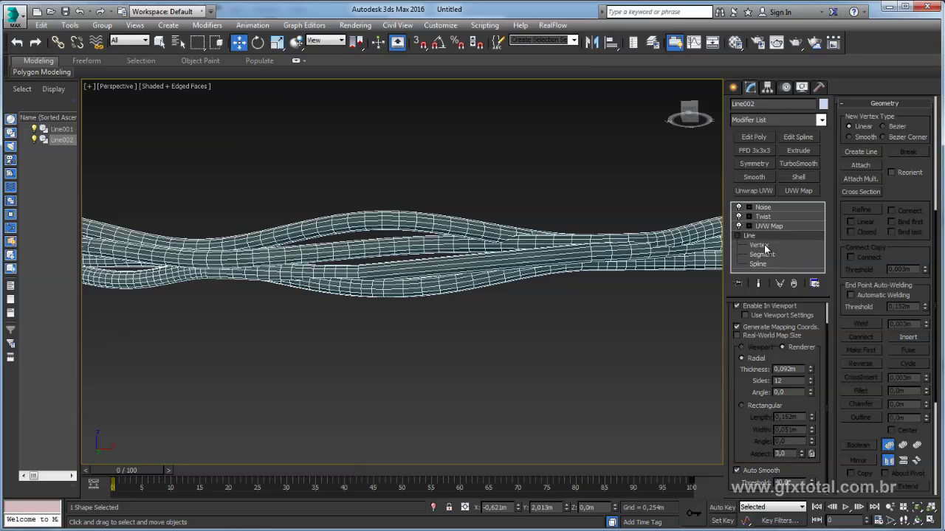
{"action": "left_click", "coordinate": [764, 255]}
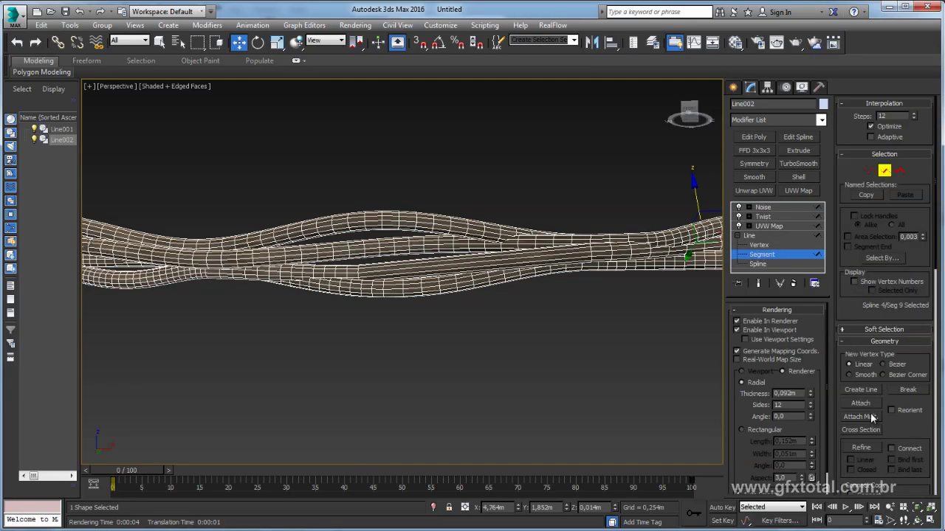
{"action": "left_click", "coordinate": [862, 448]}
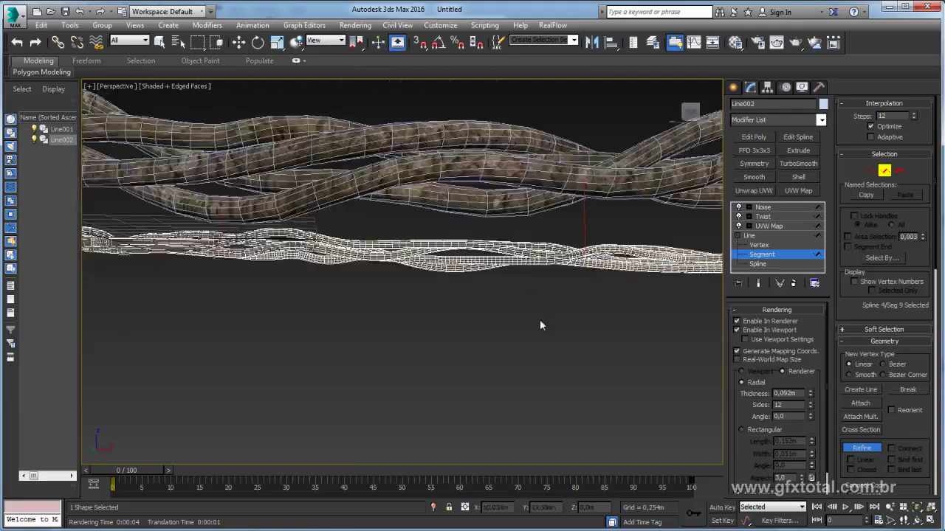
{"action": "middle_click_drag", "start_coordinate": [543, 377], "coordinate": [750, 248], "text": "alt"}
{"action": "left_click", "coordinate": [764, 234]}
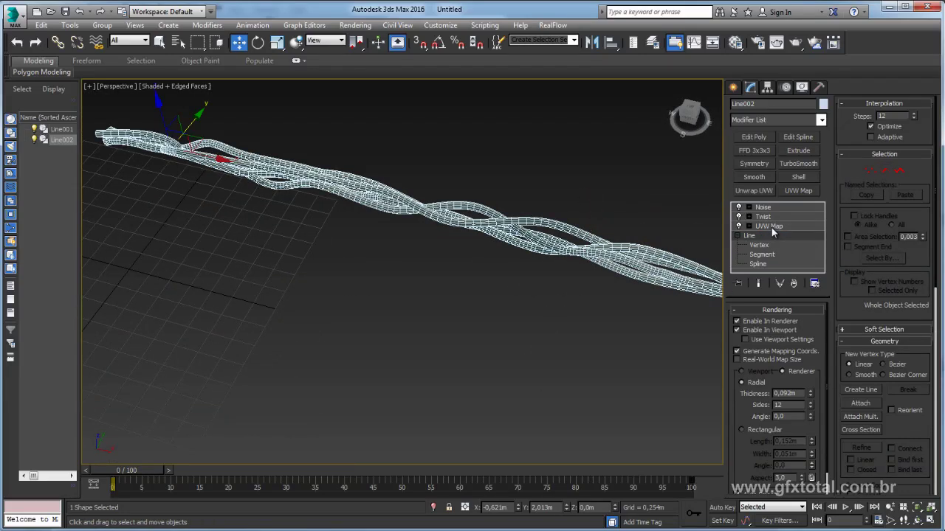
{"action": "left_click", "coordinate": [771, 216]}
- Convert the Line002 rope to an Editable Poly
{"action": "left_click", "coordinate": [769, 209]}
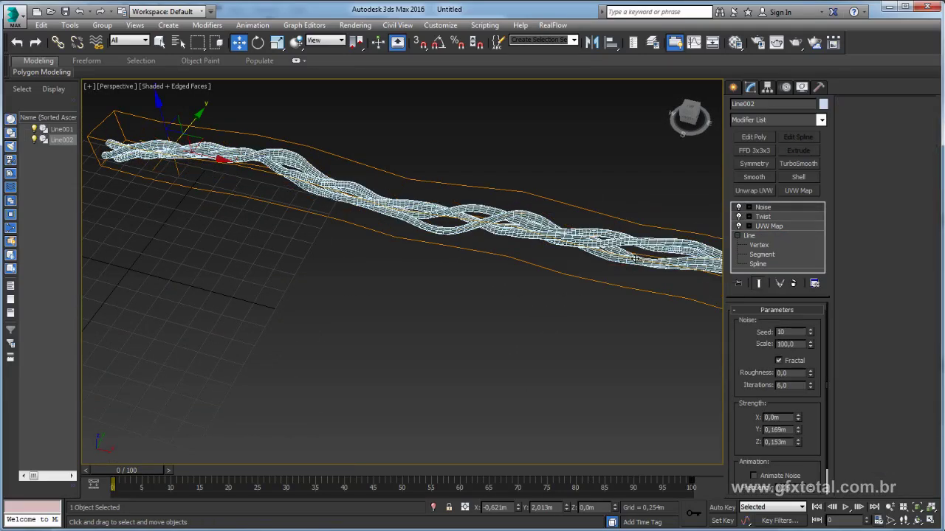
{"action": "mouse_move", "coordinate": [636, 258]}
{"action": "middle_mouse_down", "text": "alt"}
{"action": "mouse_move", "coordinate": [561, 228]}
{"action": "mouse_move", "coordinate": [402, 201]}
{"action": "middle_mouse_up", "text": "alt"}
{"action": "right_click", "coordinate": [400, 199]}
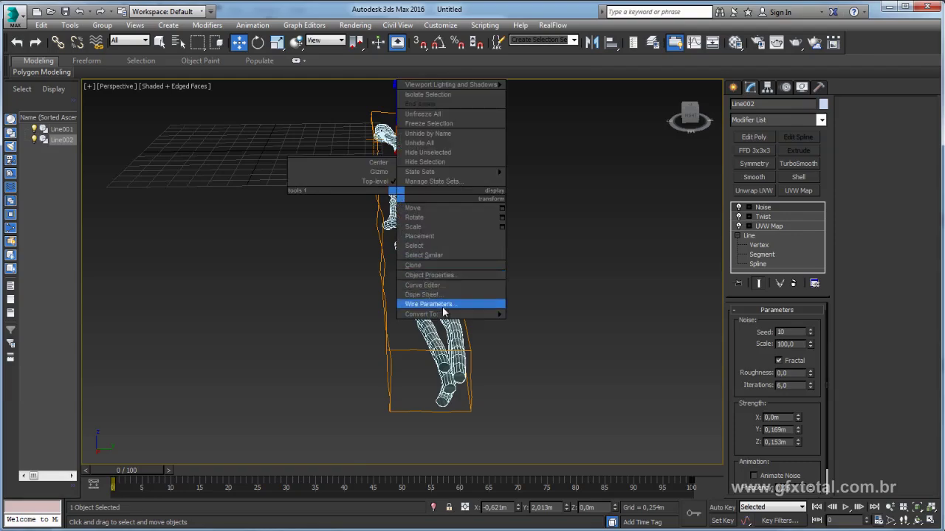
{"action": "mouse_move", "coordinate": [436, 315]}
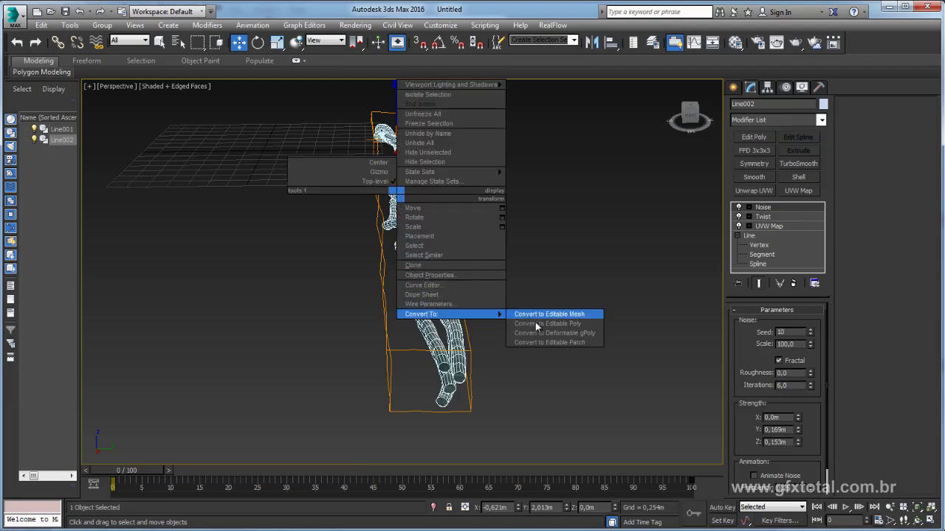
{"action": "left_click", "coordinate": [535, 323]}
- Orbit and zoom in to inspect the converted mesh's tube ends
{"action": "mouse_move", "coordinate": [617, 288]}
{"action": "middle_mouse_down", "text": "alt"}
{"action": "mouse_move", "coordinate": [500, 290]}
{"action": "mouse_move", "coordinate": [397, 259]}
{"action": "mouse_move", "coordinate": [473, 282]}
{"action": "mouse_move", "coordinate": [596, 285]}
{"action": "mouse_move", "coordinate": [382, 245]}
{"action": "mouse_move", "coordinate": [419, 273]}
{"action": "mouse_move", "coordinate": [512, 280]}
{"action": "mouse_move", "coordinate": [415, 214]}
{"action": "mouse_move", "coordinate": [447, 248]}
{"action": "mouse_move", "coordinate": [304, 242]}
{"action": "middle_mouse_up", "text": "alt"}
{"action": "mouse_move", "coordinate": [703, 298]}
{"action": "middle_mouse_down", "text": "alt"}
{"action": "mouse_move", "coordinate": [544, 278]}
{"action": "mouse_move", "coordinate": [525, 302]}
{"action": "mouse_move", "coordinate": [592, 268]}
{"action": "mouse_move", "coordinate": [466, 262]}
{"action": "middle_mouse_up", "text": "alt"}
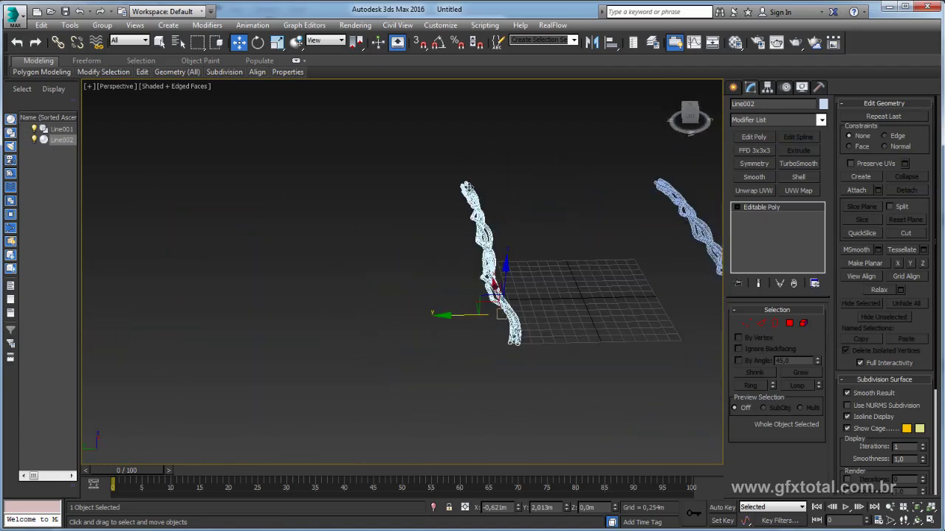
{"action": "scroll", "coordinate": [526, 317], "scroll_direction": "up", "scroll_amount": 2}
{"action": "scroll", "coordinate": [530, 353], "scroll_direction": "up", "scroll_amount": 3}
{"action": "scroll", "coordinate": [509, 369], "scroll_direction": "up", "scroll_amount": 3}
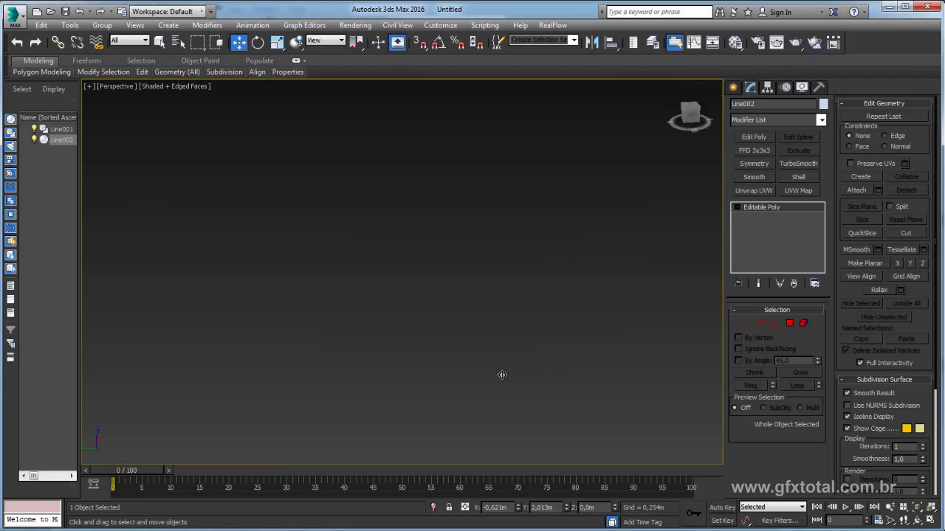
{"action": "scroll", "coordinate": [491, 406], "scroll_direction": "down", "scroll_amount": 3}
{"action": "scroll", "coordinate": [590, 251], "scroll_direction": "up", "scroll_amount": 3}
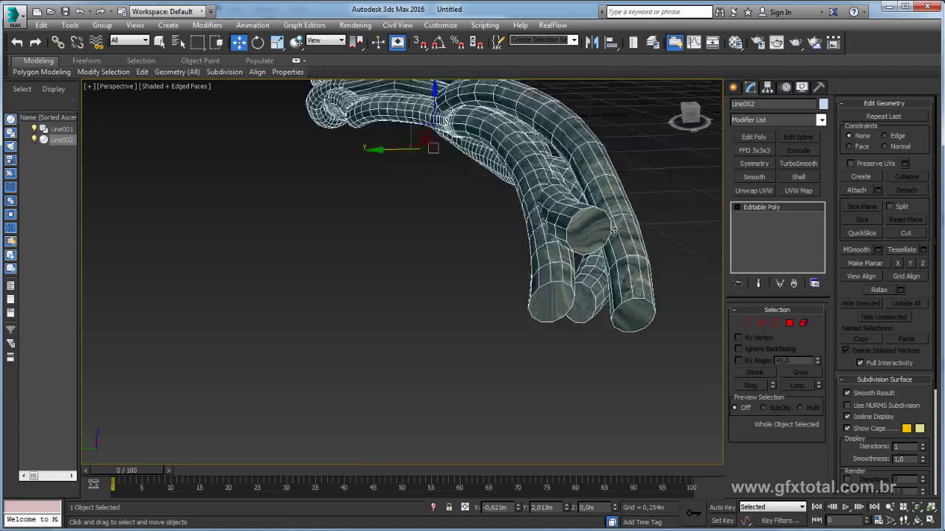
{"action": "scroll", "coordinate": [561, 214], "scroll_direction": "up", "scroll_amount": 3}
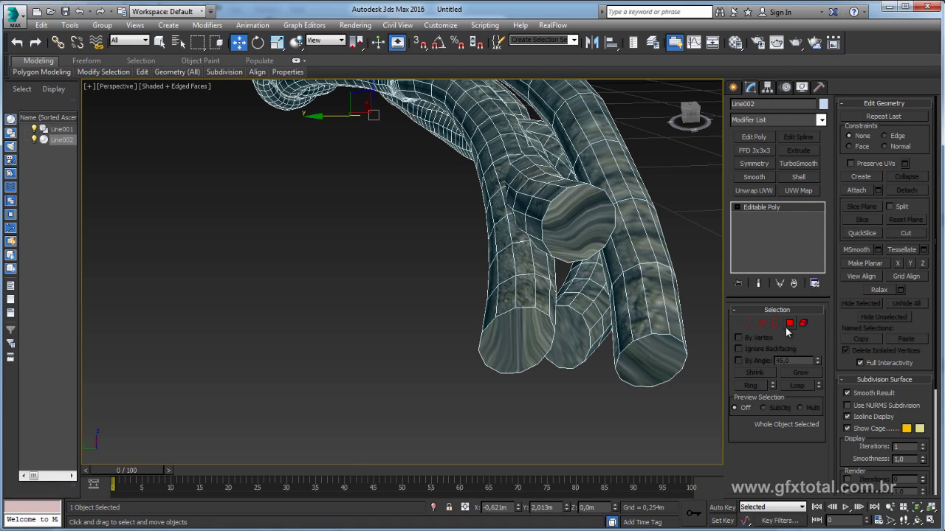
- In Polygon mode, select the first six old end faces of the root tubes
{"action": "middle_click_drag", "start_coordinate": [701, 273], "coordinate": [561, 310]}
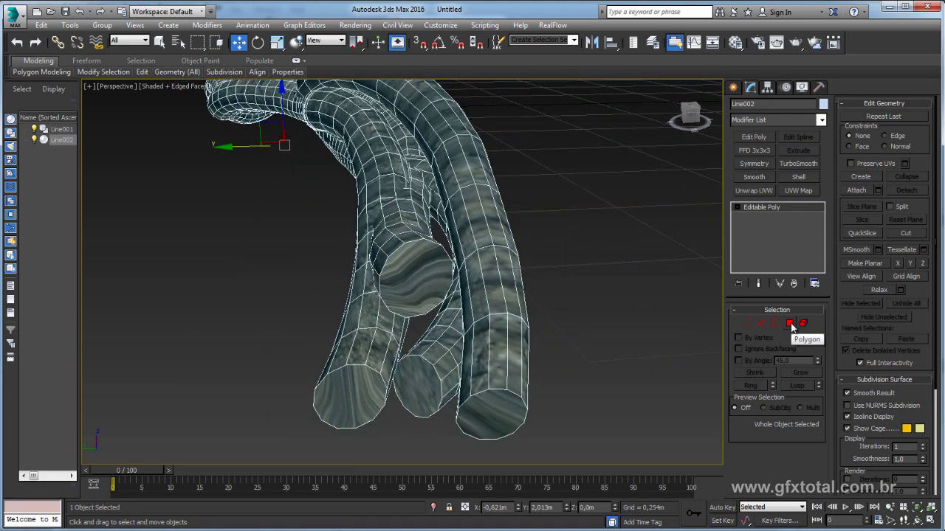
{"action": "left_click", "coordinate": [790, 323]}
{"action": "left_click", "coordinate": [417, 276]}
{"action": "left_click", "coordinate": [407, 391], "text": "ctrl"}
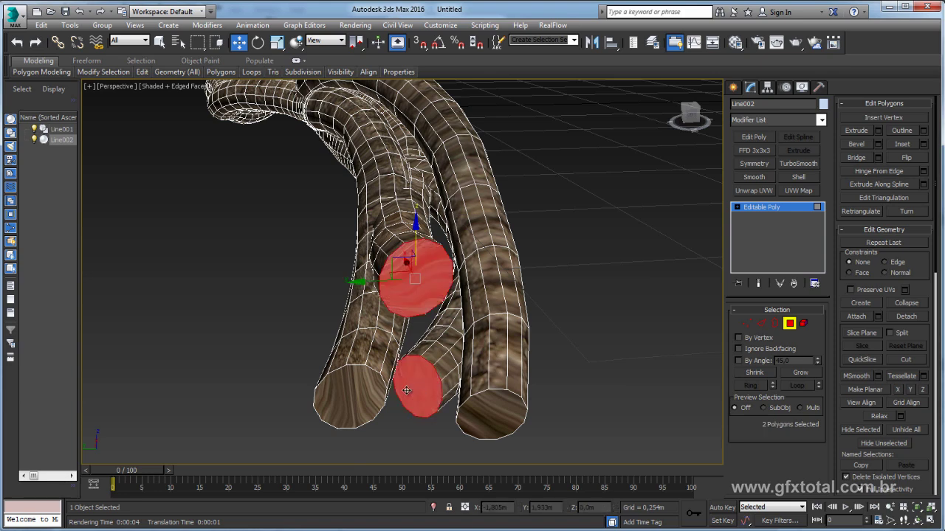
{"action": "left_click", "coordinate": [348, 390], "text": "ctrl"}
{"action": "left_click", "coordinate": [490, 401], "text": "ctrl"}
{"action": "scroll", "coordinate": [387, 361], "scroll_direction": "down", "scroll_amount": 10}
{"action": "scroll", "coordinate": [423, 439], "scroll_direction": "down", "scroll_amount": 2}
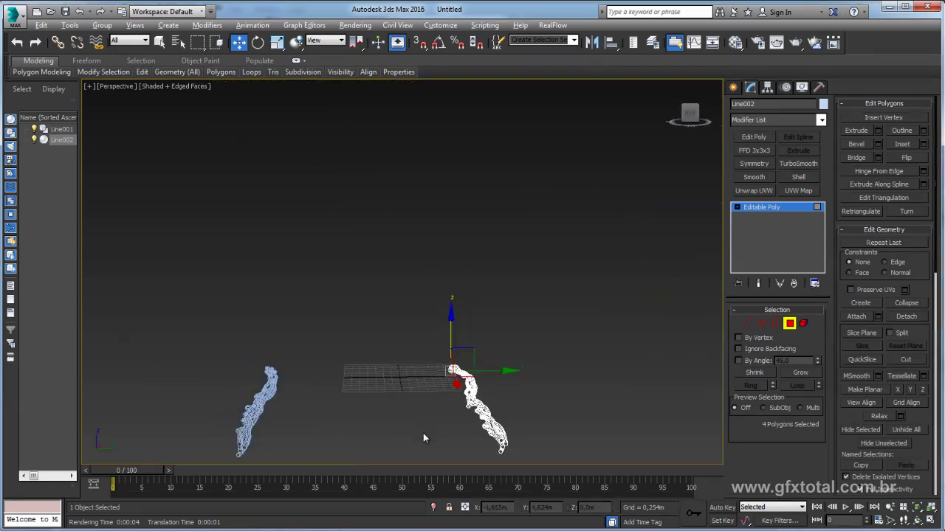
{"action": "middle_click_drag", "start_coordinate": [422, 431], "coordinate": [570, 319]}
{"action": "scroll", "coordinate": [570, 319], "scroll_direction": "up", "scroll_amount": 3}
{"action": "left_click", "coordinate": [400, 322], "text": "ctrl"}
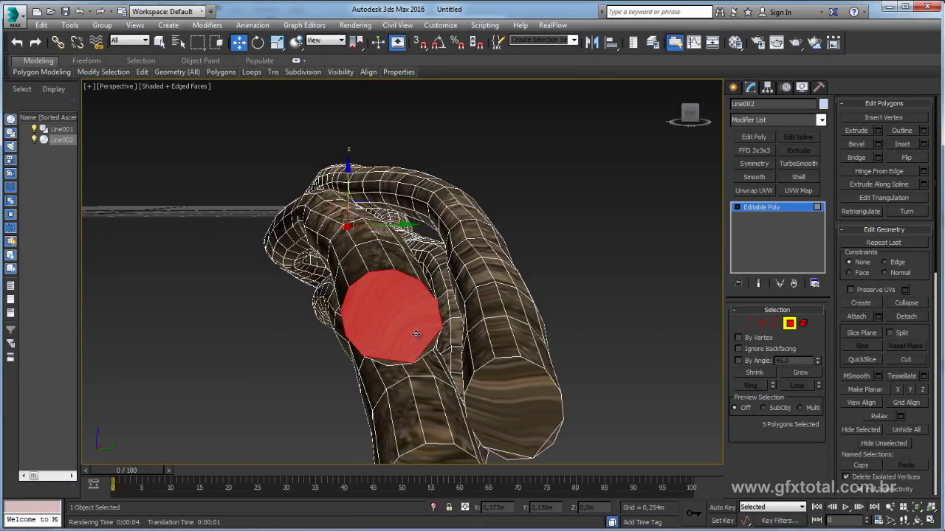
{"action": "left_click", "coordinate": [493, 390], "text": "ctrl"}
- Add the remaining tube end faces on the other side to the selection
{"action": "mouse_move", "coordinate": [493, 390]}
{"action": "middle_mouse_down", "text": "alt"}
{"action": "mouse_move", "coordinate": [492, 367]}
{"action": "mouse_move", "coordinate": [490, 390]}
{"action": "middle_mouse_up", "text": "alt"}
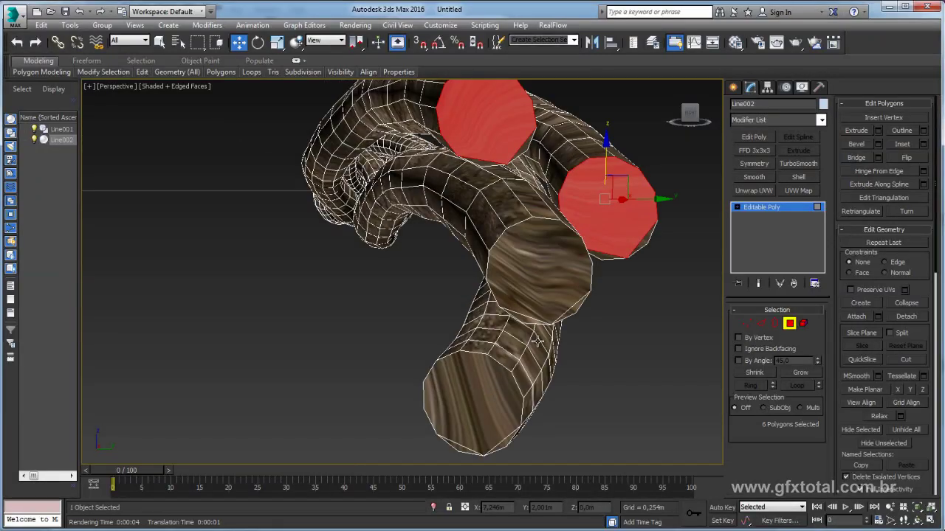
{"action": "left_click", "coordinate": [573, 307]}
{"action": "left_click", "coordinate": [523, 317], "text": "ctrl"}
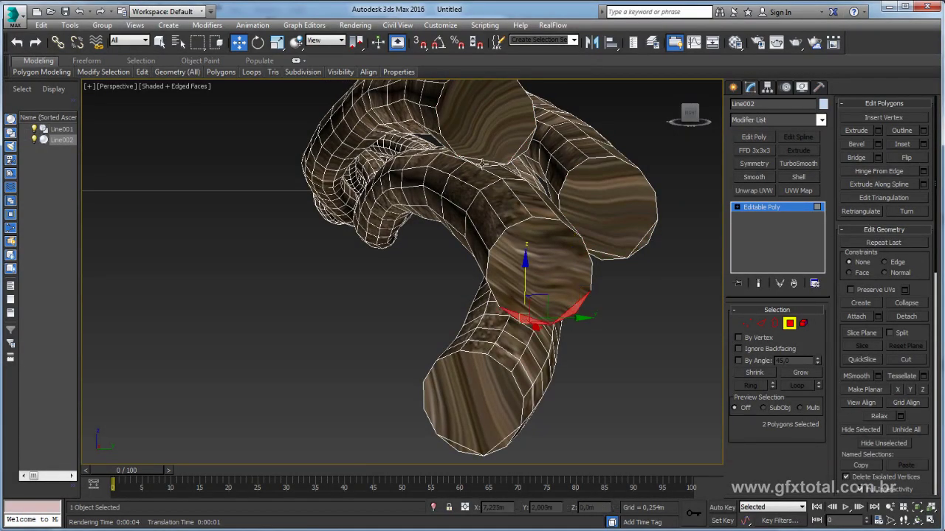
{"action": "left_click", "coordinate": [522, 147], "text": "ctrl"}
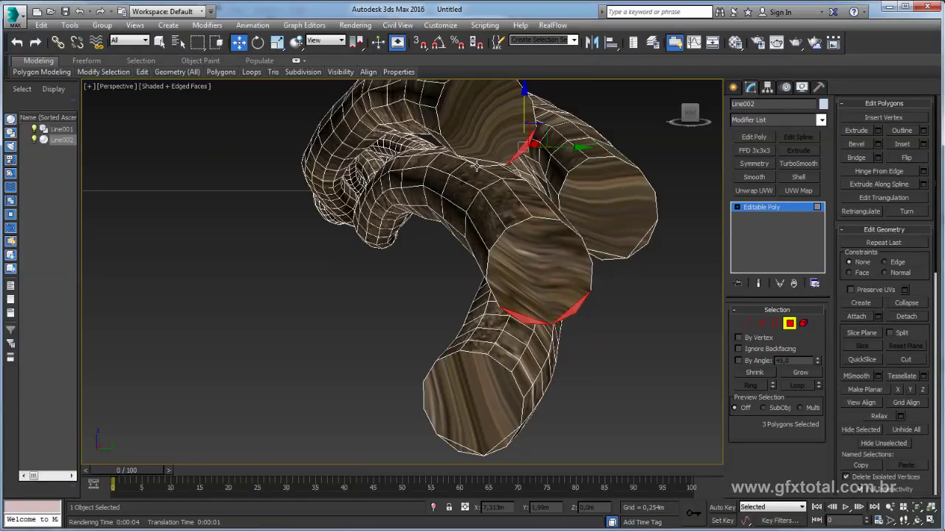
{"action": "left_click", "coordinate": [479, 162], "text": "ctrl"}
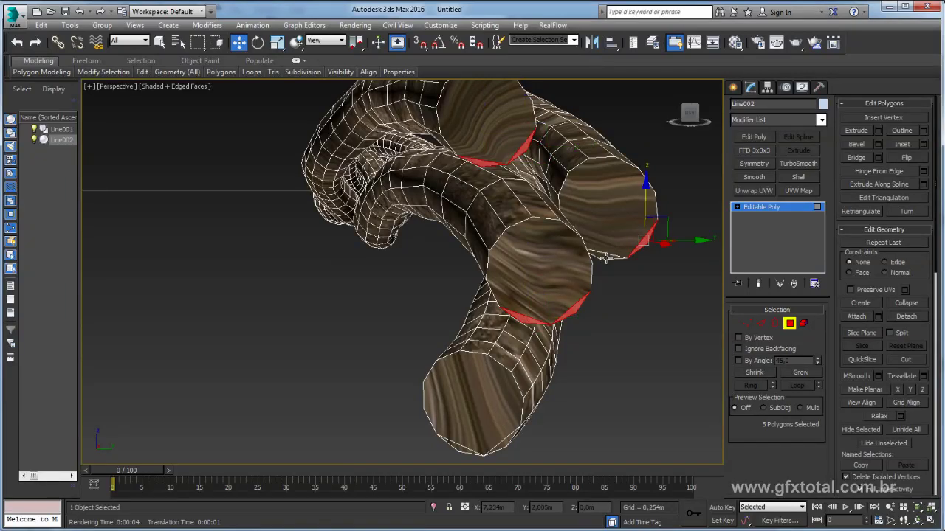
{"action": "left_click", "coordinate": [612, 247], "text": "ctrl"}
{"action": "left_click", "coordinate": [549, 246], "text": "ctrl"}
{"action": "left_click", "coordinate": [512, 132], "text": "ctrl"}
{"action": "left_click", "coordinate": [468, 405], "text": "ctrl"}
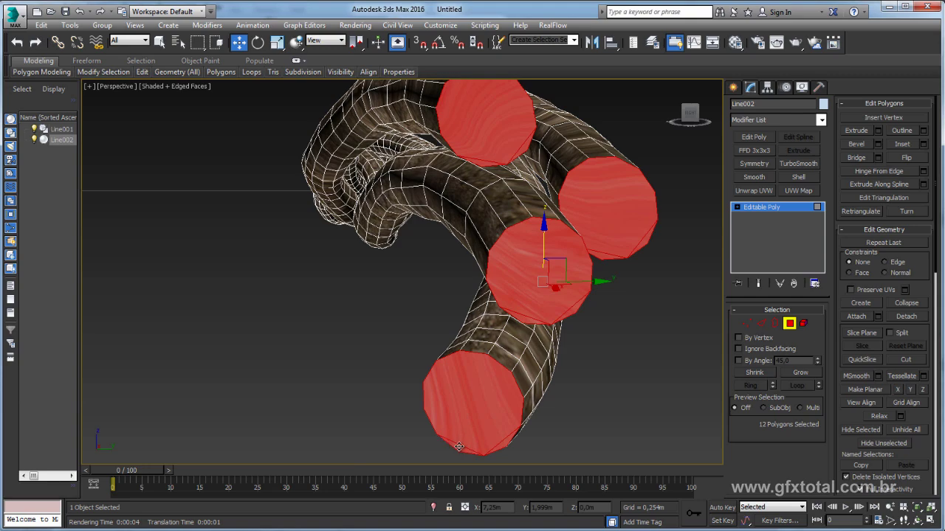
- Delete the old end faces and cap all the open tube borders
{"action": "key", "text": "Delete"}
{"action": "key", "text": "3"}
{"action": "key", "text": "ctrl+a"}
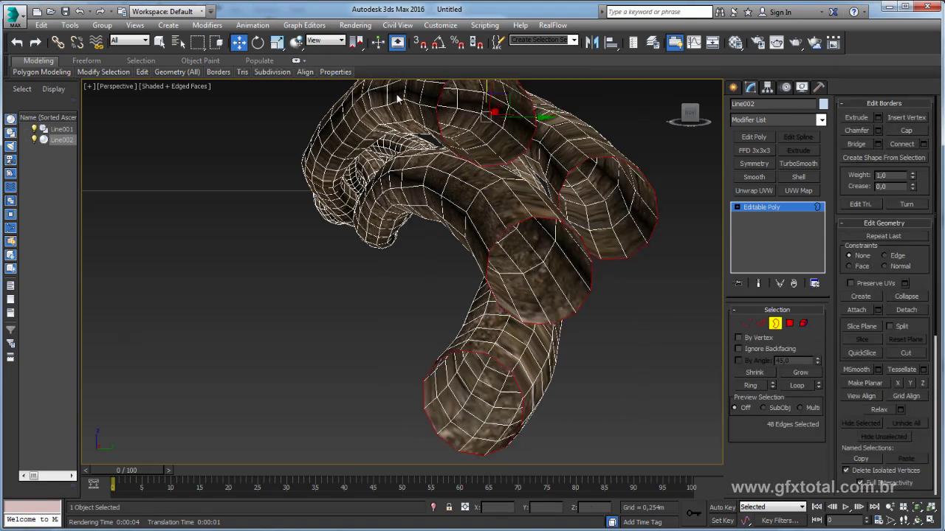
{"action": "middle_click_drag", "start_coordinate": [397, 98], "coordinate": [618, 257], "text": "alt"}
{"action": "scroll", "coordinate": [565, 217], "scroll_direction": "up", "scroll_amount": 5}
{"action": "middle_click_drag", "start_coordinate": [565, 217], "coordinate": [531, 209]}
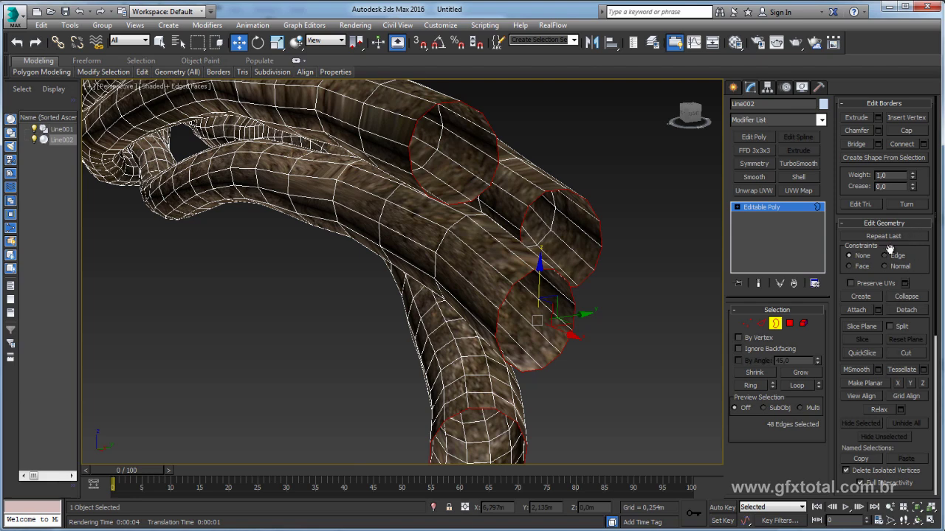
{"action": "left_click", "coordinate": [907, 130]}
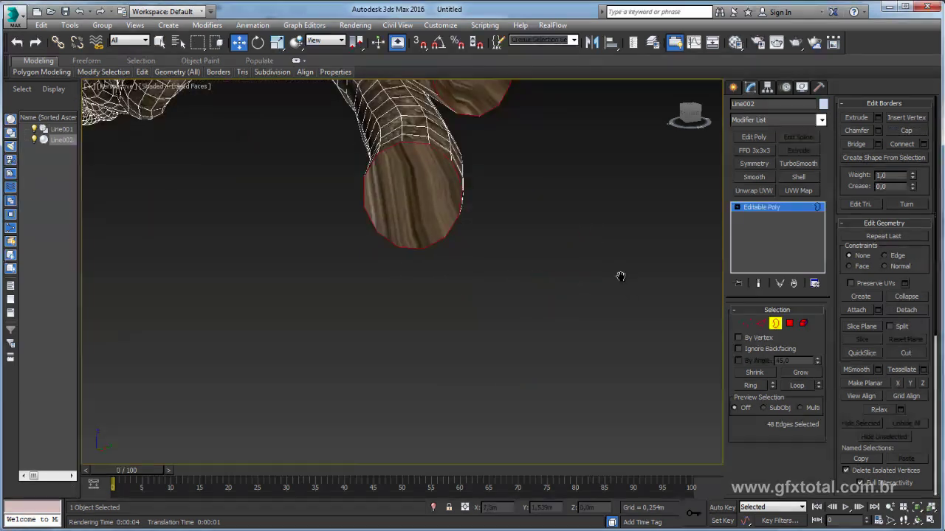
{"action": "scroll", "coordinate": [622, 288], "scroll_direction": "down", "scroll_amount": 3}
{"action": "scroll", "coordinate": [622, 290], "scroll_direction": "down", "scroll_amount": 3}
{"action": "middle_click_drag", "start_coordinate": [622, 290], "coordinate": [629, 289], "text": "alt"}
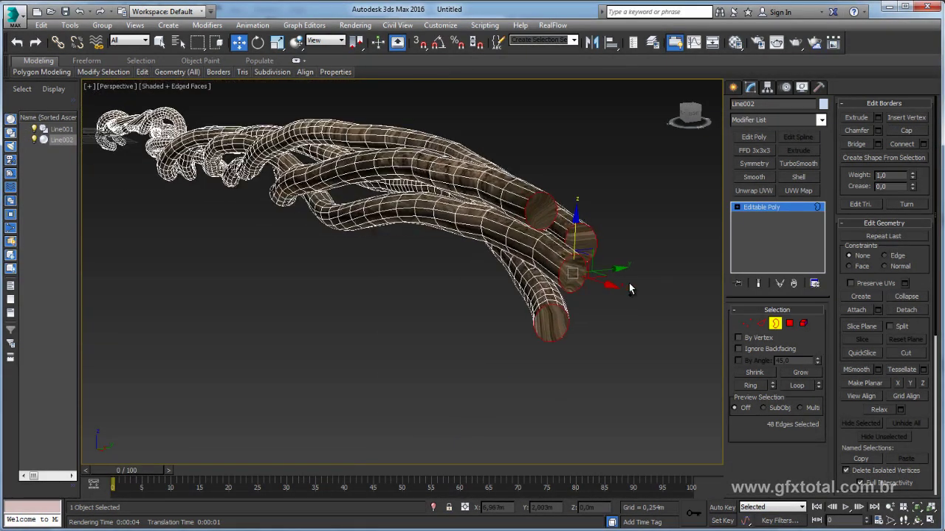
- Select all eight newly created end-cap polygons
{"action": "left_click", "coordinate": [789, 323]}
{"action": "left_click", "coordinate": [541, 211]}
{"action": "left_click", "coordinate": [581, 244], "text": "ctrl"}
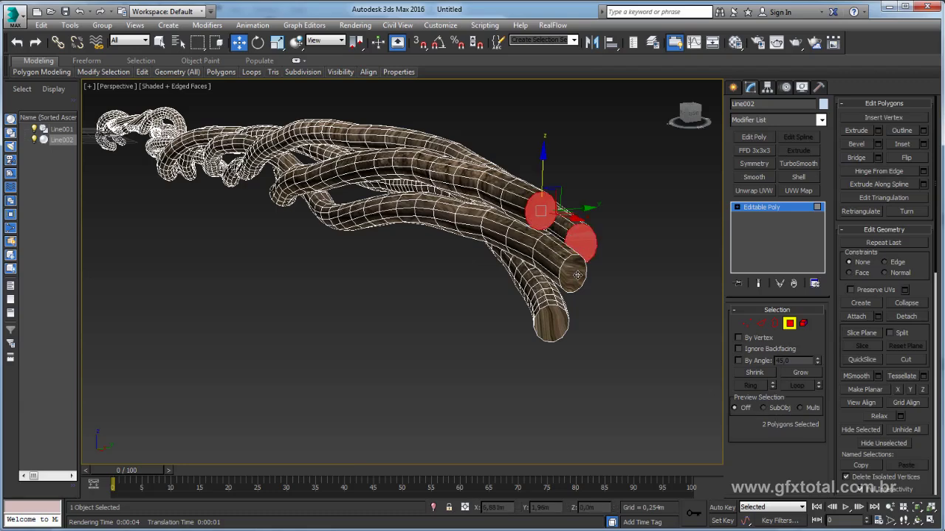
{"action": "left_click", "coordinate": [573, 274], "text": "ctrl"}
{"action": "left_click", "coordinate": [550, 323], "text": "ctrl"}
{"action": "mouse_move", "coordinate": [549, 323]}
{"action": "middle_mouse_down", "text": "alt"}
{"action": "mouse_move", "coordinate": [259, 248]}
{"action": "mouse_move", "coordinate": [445, 245]}
{"action": "mouse_move", "coordinate": [343, 323]}
{"action": "mouse_move", "coordinate": [415, 317]}
{"action": "mouse_move", "coordinate": [532, 255]}
{"action": "mouse_move", "coordinate": [503, 251]}
{"action": "middle_mouse_up", "text": "alt"}
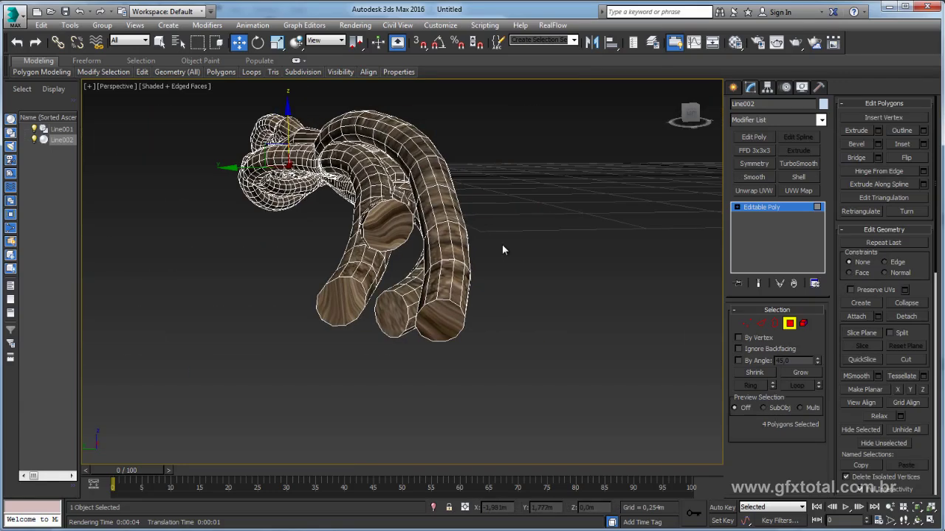
{"action": "left_click", "coordinate": [391, 224], "text": "ctrl"}
{"action": "left_click", "coordinate": [340, 301], "text": "ctrl"}
{"action": "left_click", "coordinate": [387, 312], "text": "ctrl"}
{"action": "left_click", "coordinate": [444, 316], "text": "ctrl"}
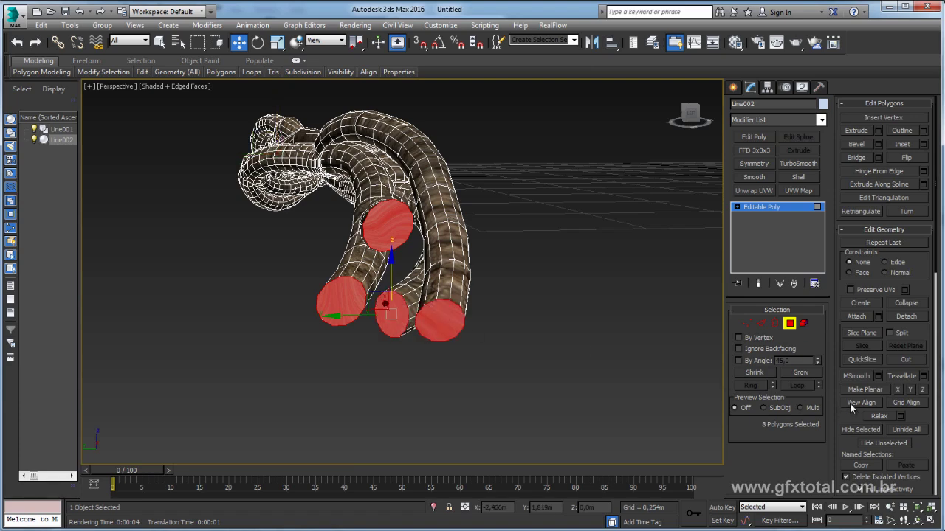
- Set the selected end caps to material ID 2
{"action": "left_click_drag", "start_coordinate": [851, 414], "coordinate": [868, 6]}
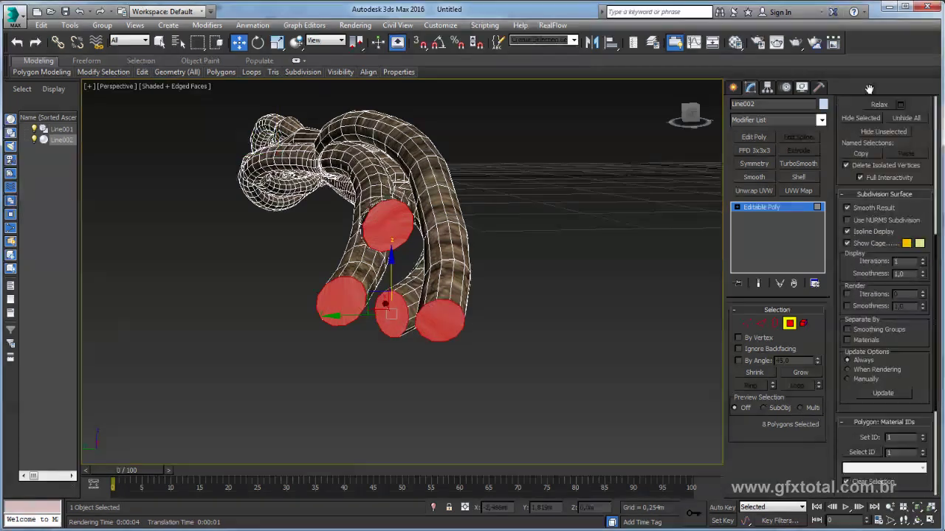
{"action": "scroll", "coordinate": [908, 244], "scroll_direction": "down", "scroll_amount": 2}
{"action": "scroll", "coordinate": [902, 233], "scroll_direction": "down", "scroll_amount": 1}
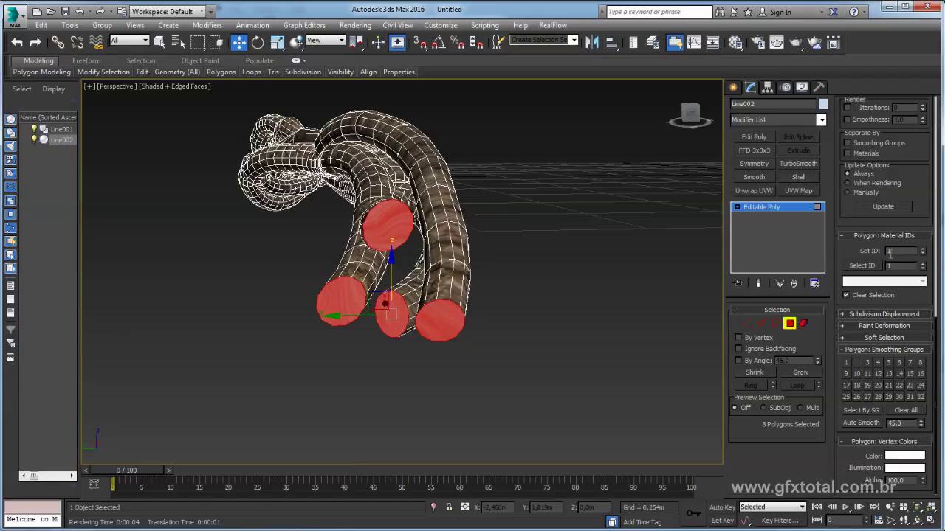
{"action": "type", "text": "2"}
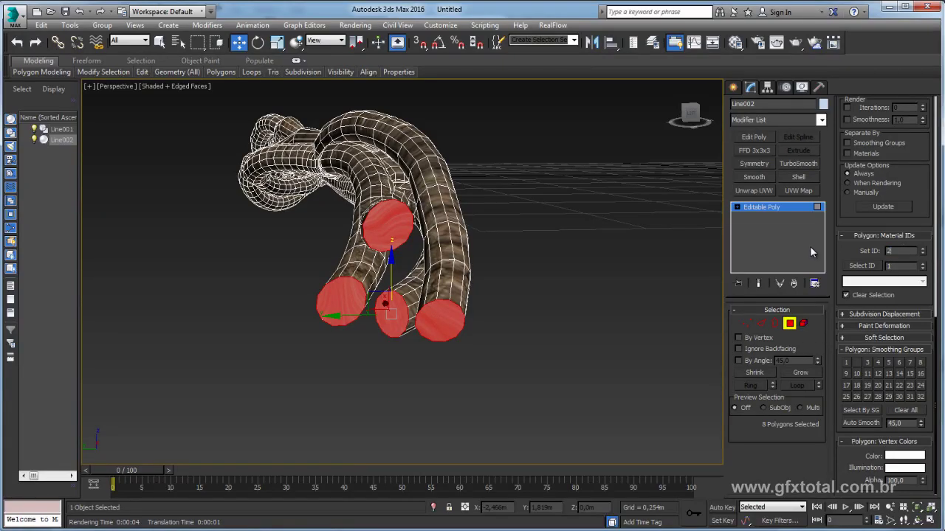
{"action": "key", "text": "Return"}
- Invert the selection to confirm the branch body is ID 1, then restore the caps
{"action": "middle_click_drag", "start_coordinate": [593, 274], "coordinate": [587, 276], "text": "alt"}
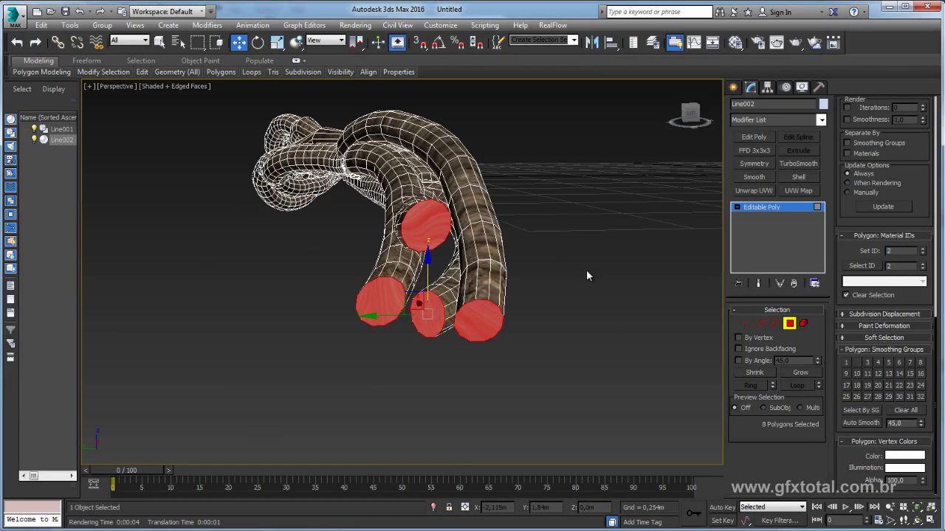
{"action": "key", "text": "ctrl+z"}
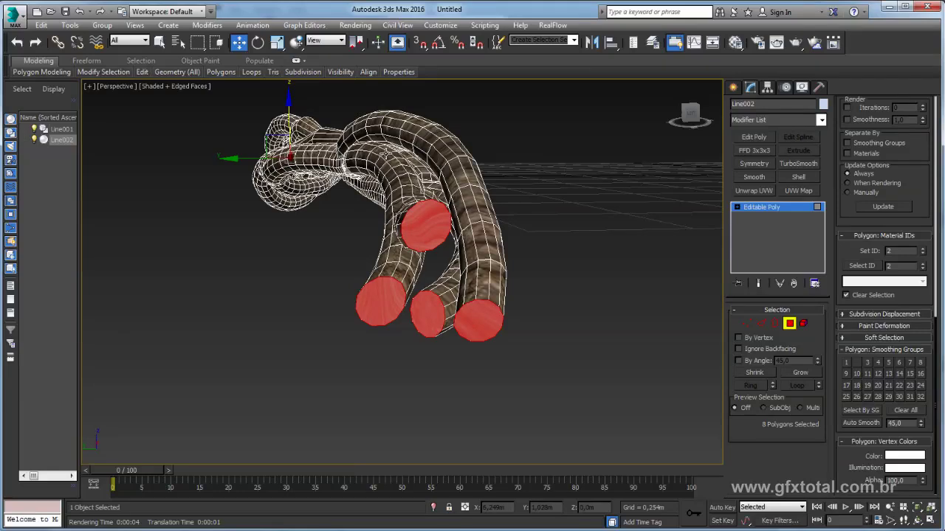
{"action": "key", "text": "ctrl+i"}
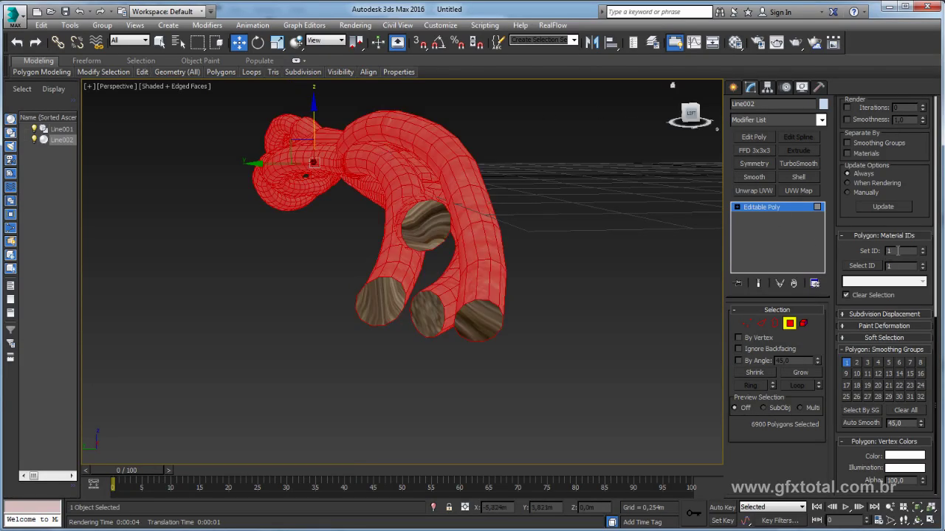
{"action": "middle_click_drag", "start_coordinate": [586, 266], "coordinate": [590, 260]}
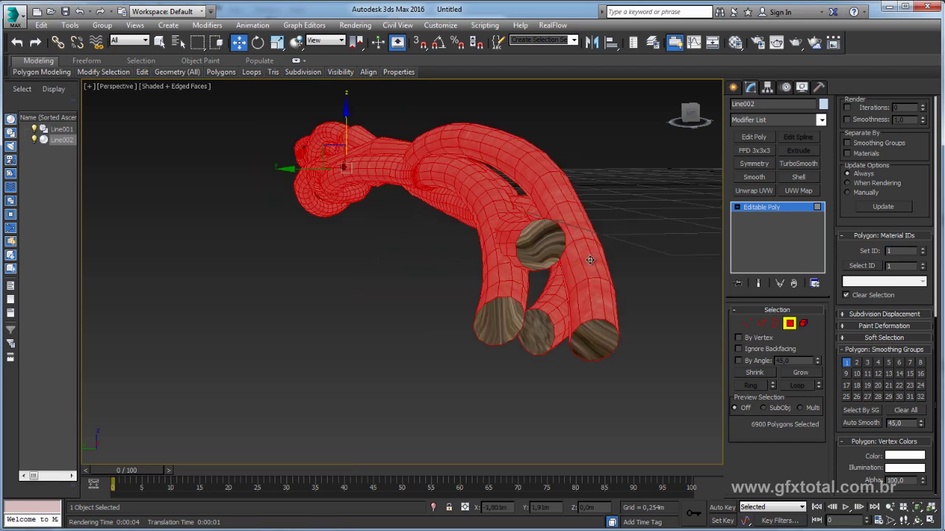
{"action": "key", "text": "ctrl+i"}
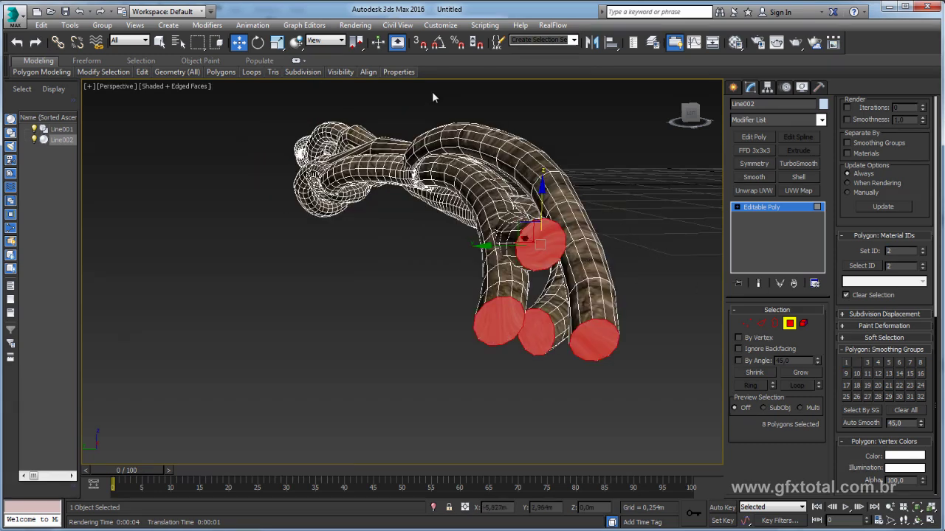
- Orbit and zoom around the twisted root to inspect the capped ends
{"action": "middle_click_drag", "start_coordinate": [487, 184], "coordinate": [447, 179], "text": "alt"}
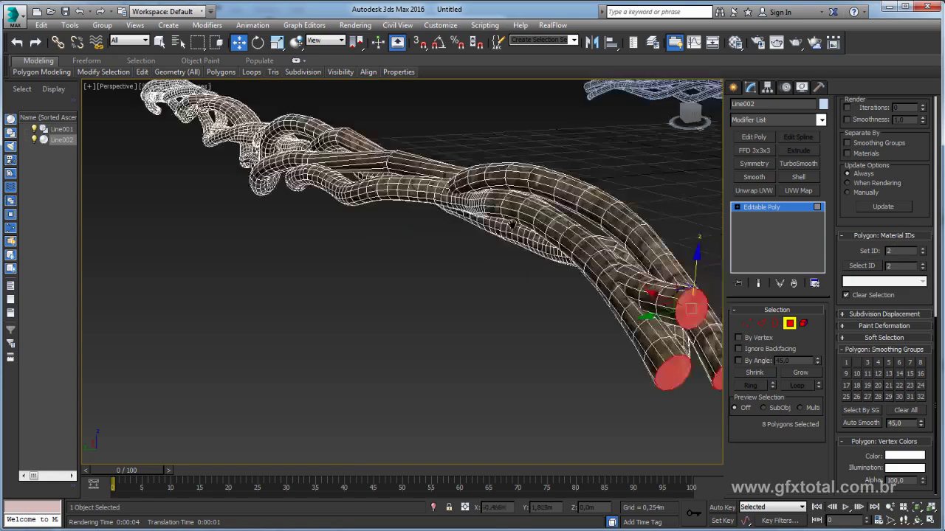
{"action": "middle_click_drag", "start_coordinate": [517, 225], "coordinate": [384, 260], "text": "alt"}
{"action": "scroll", "coordinate": [440, 277], "scroll_direction": "down", "scroll_amount": 3}
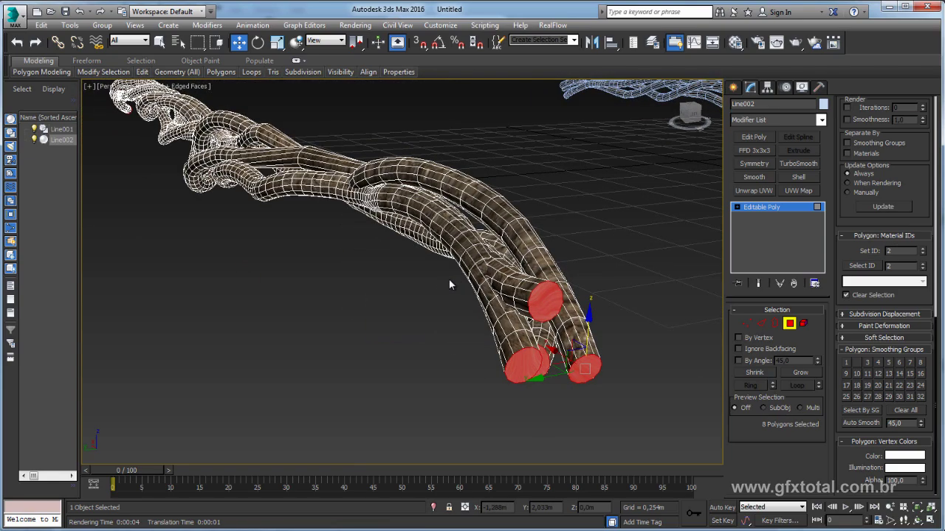
{"action": "scroll", "coordinate": [449, 281], "scroll_direction": "down", "scroll_amount": 5}
{"action": "mouse_move", "coordinate": [432, 299]}
{"action": "middle_mouse_down", "text": "alt"}
{"action": "mouse_move", "coordinate": [495, 224]}
{"action": "mouse_move", "coordinate": [467, 285]}
{"action": "middle_mouse_up", "text": "alt"}
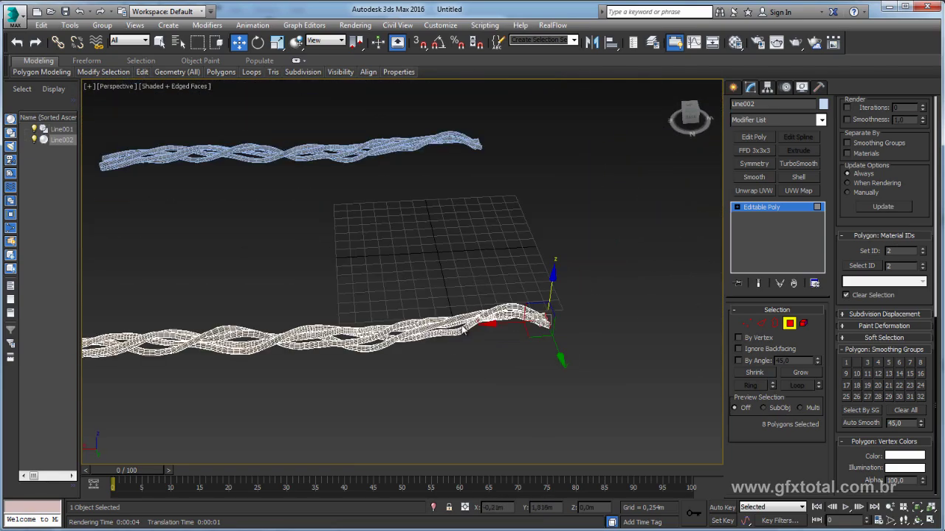
{"action": "scroll", "coordinate": [465, 295], "scroll_direction": "up", "scroll_amount": 3}
{"action": "scroll", "coordinate": [460, 310], "scroll_direction": "up", "scroll_amount": 3}
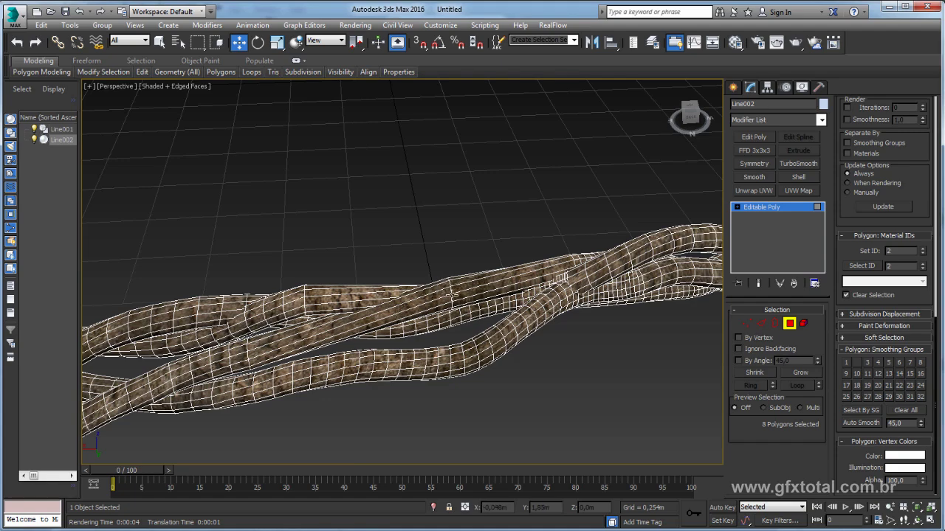
- Select the edge loop at the strand's kink and move it to smooth the bend
{"action": "left_click", "coordinate": [768, 324]}
{"action": "scroll", "coordinate": [451, 284], "scroll_direction": "up", "scroll_amount": 3}
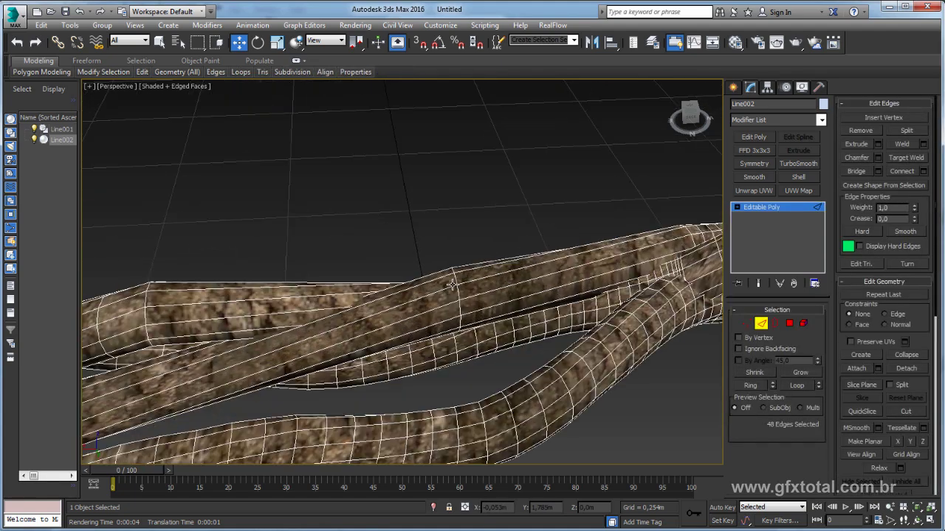
{"action": "double_click", "coordinate": [457, 292]}
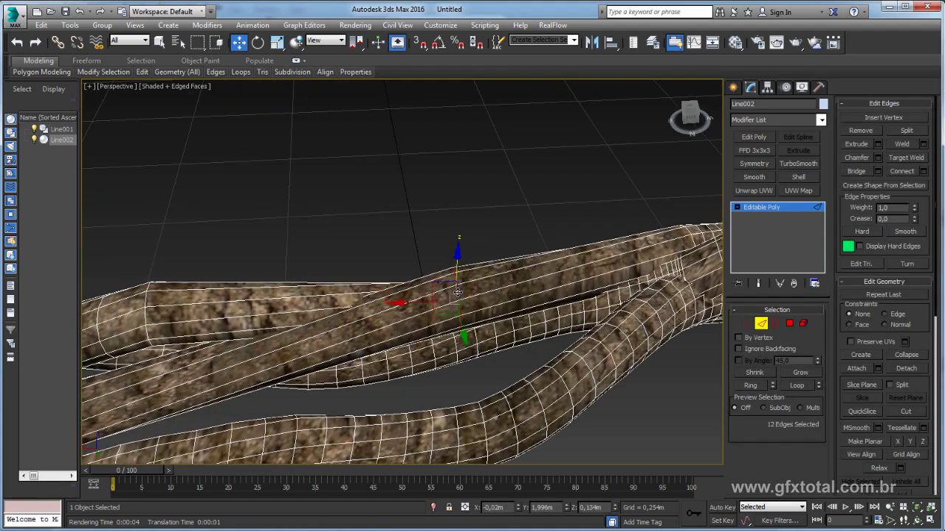
{"action": "mouse_move", "coordinate": [457, 295]}
{"action": "middle_mouse_down", "text": "alt"}
{"action": "mouse_move", "coordinate": [490, 337]}
{"action": "mouse_move", "coordinate": [467, 348]}
{"action": "mouse_move", "coordinate": [479, 399]}
{"action": "middle_mouse_up", "text": "alt"}
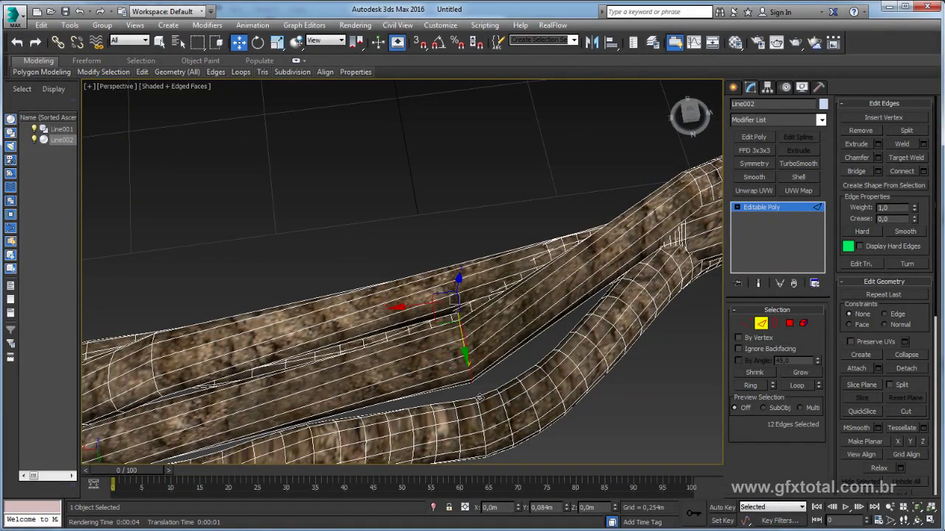
{"action": "left_click_drag", "start_coordinate": [464, 343], "coordinate": [475, 400]}
- Chamfer the selected edges with 8 segments, reapplying the chamfer a second time
{"action": "key", "text": "ctrl+shift+c"}
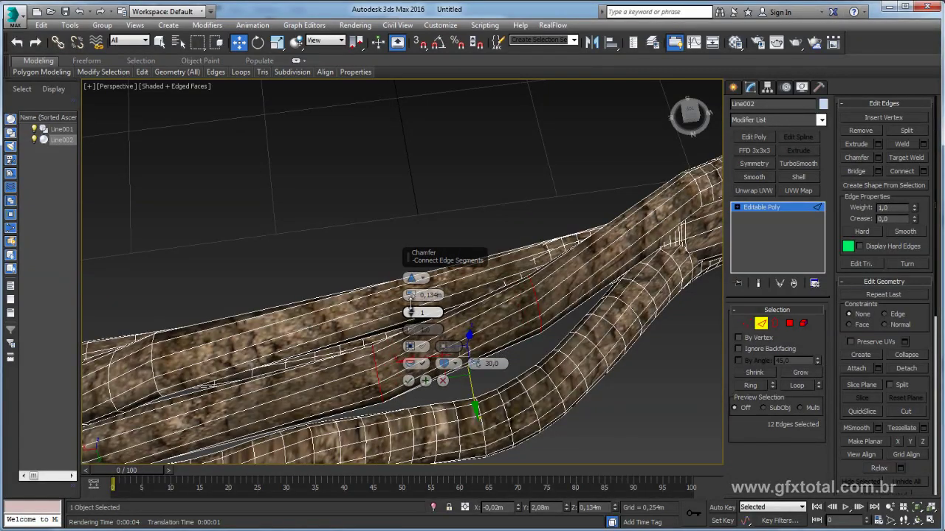
{"action": "left_click_drag", "start_coordinate": [411, 311], "coordinate": [408, 257]}
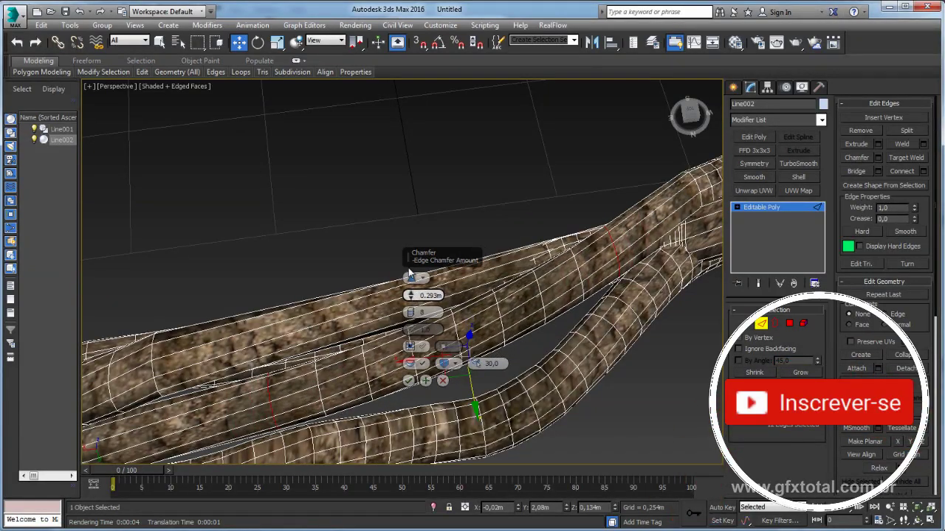
{"action": "left_click", "coordinate": [408, 380]}
{"action": "mouse_move", "coordinate": [509, 304]}
{"action": "middle_mouse_down", "text": "alt"}
{"action": "mouse_move", "coordinate": [585, 277]}
{"action": "mouse_move", "coordinate": [417, 298]}
{"action": "middle_mouse_up", "text": "alt"}
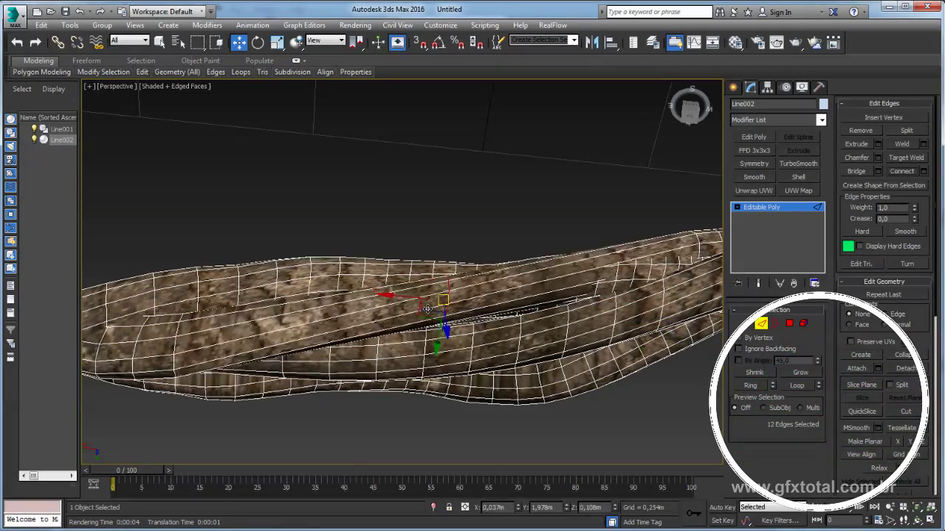
{"action": "mouse_move", "coordinate": [421, 224]}
{"action": "middle_mouse_down", "text": "alt"}
{"action": "mouse_move", "coordinate": [433, 285]}
{"action": "mouse_move", "coordinate": [436, 274]}
{"action": "middle_mouse_up", "text": "alt"}
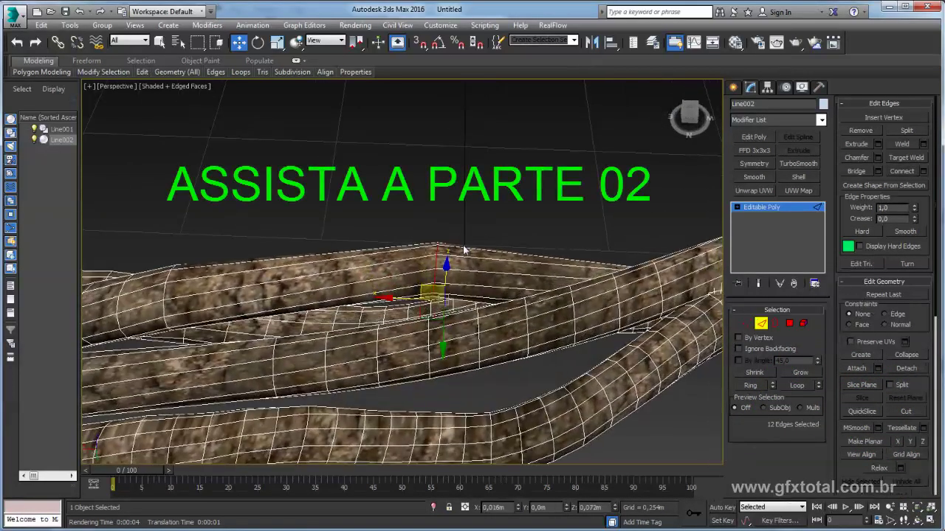
{"action": "left_click", "coordinate": [878, 157]}
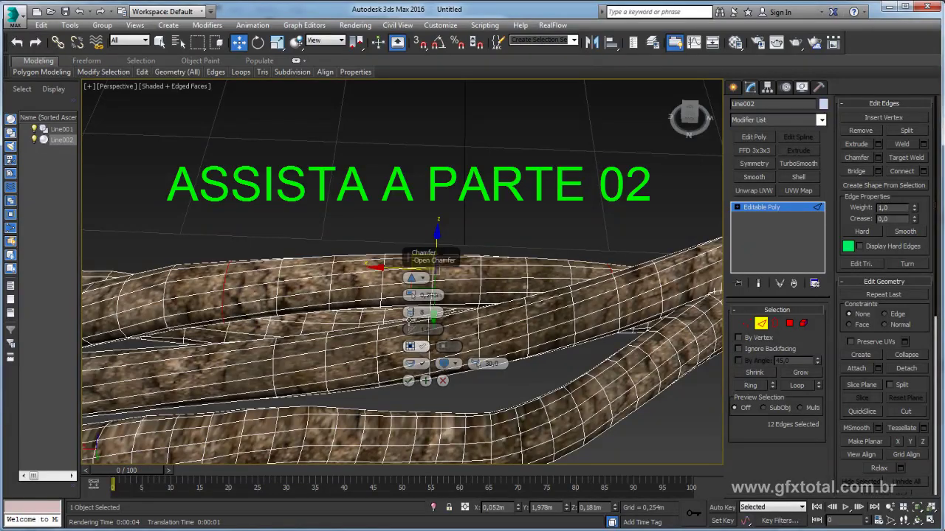
{"action": "left_click", "coordinate": [408, 380]}
{"action": "mouse_move", "coordinate": [449, 382]}
{"action": "middle_mouse_down", "text": "alt"}
{"action": "mouse_move", "coordinate": [445, 347]}
{"action": "mouse_move", "coordinate": [502, 343]}
{"action": "middle_mouse_up", "text": "alt"}
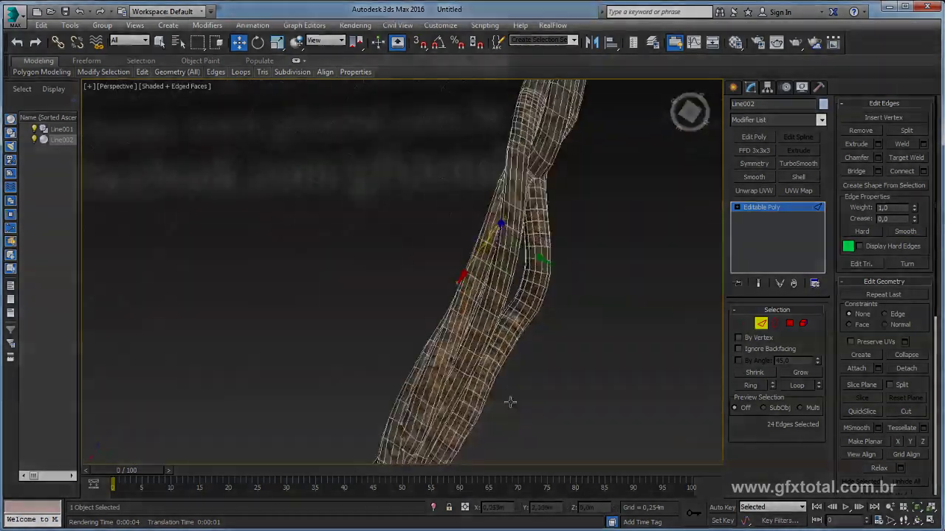